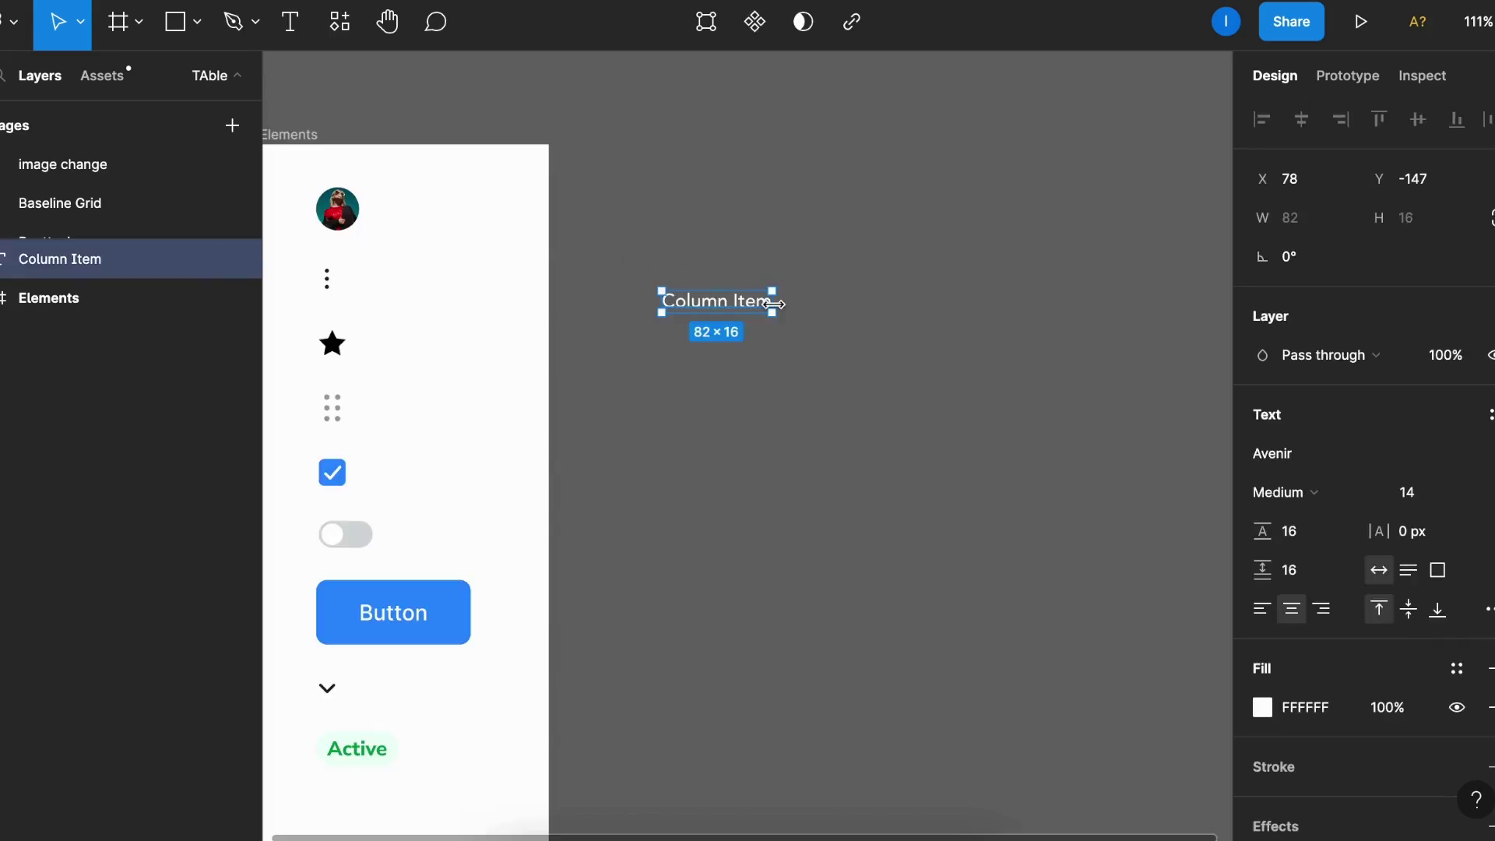
Wrap the Column Item text in a horizontal auto layout frame.
scroll(899, 328, "up", 2)
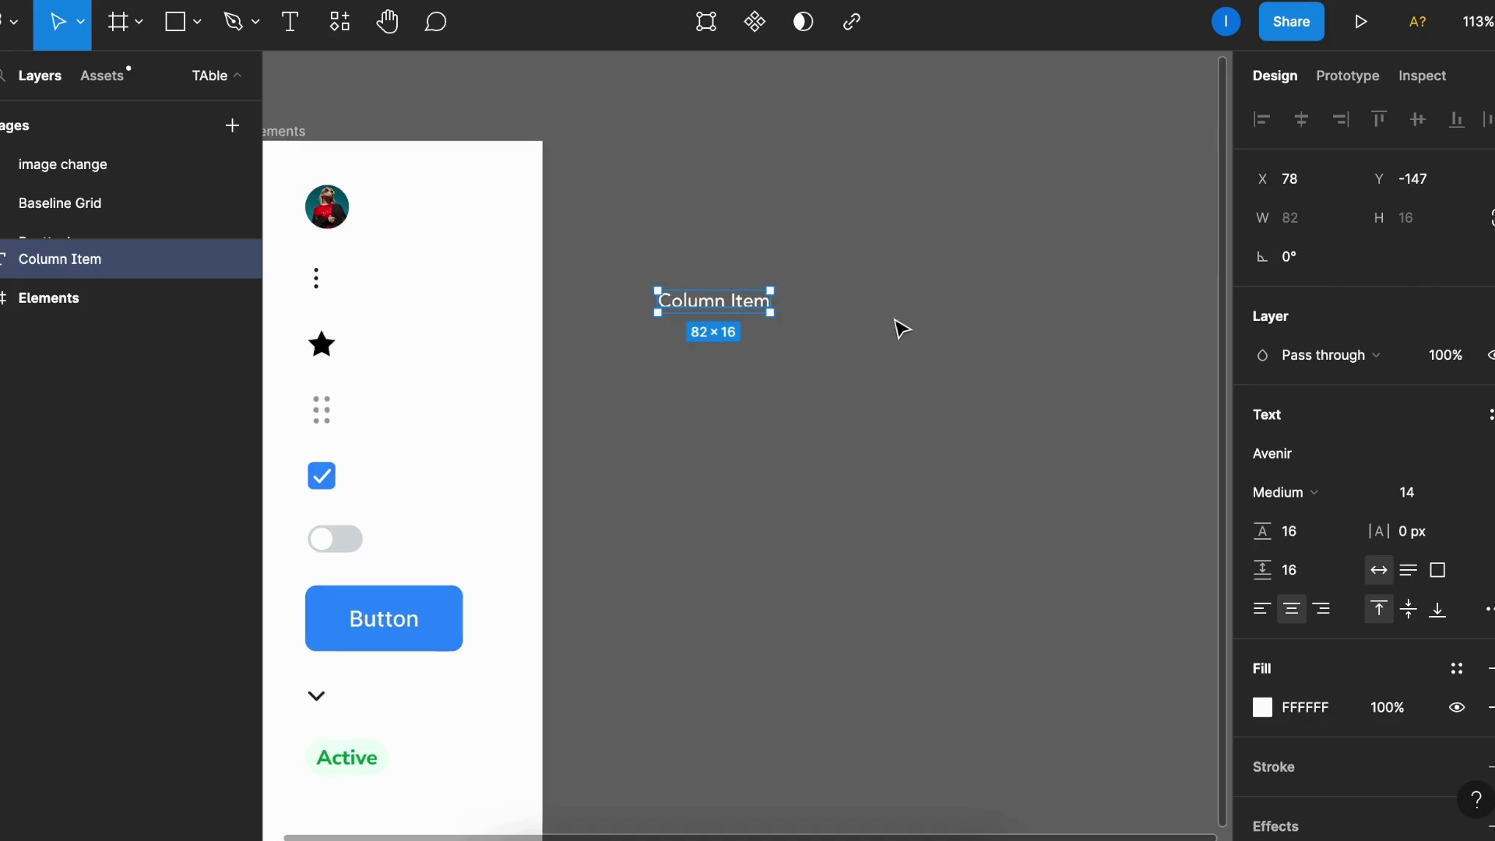
key("shift+a")
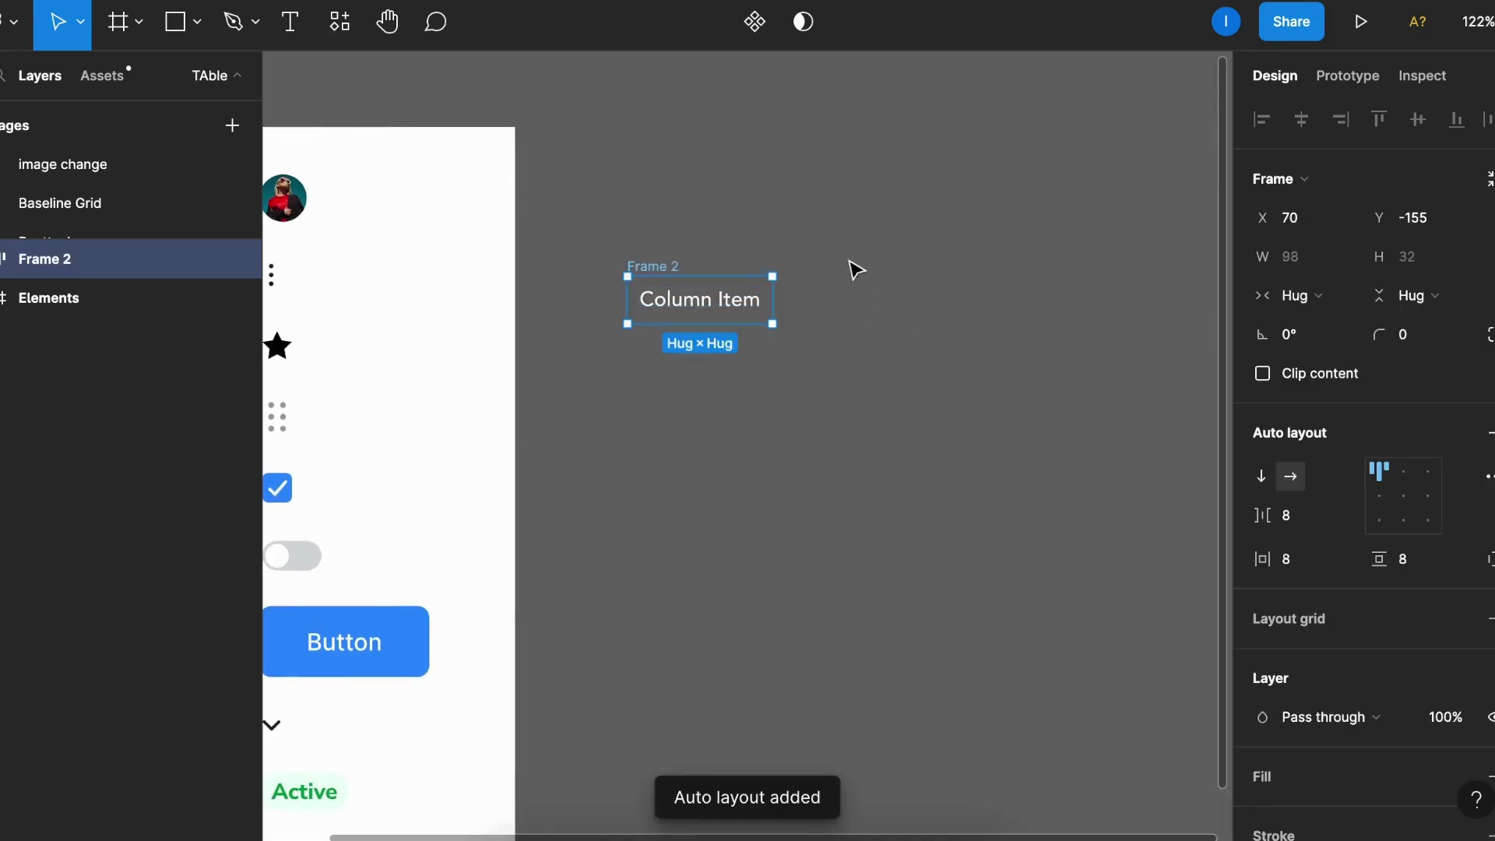
scroll(769, 264, "up", 6)
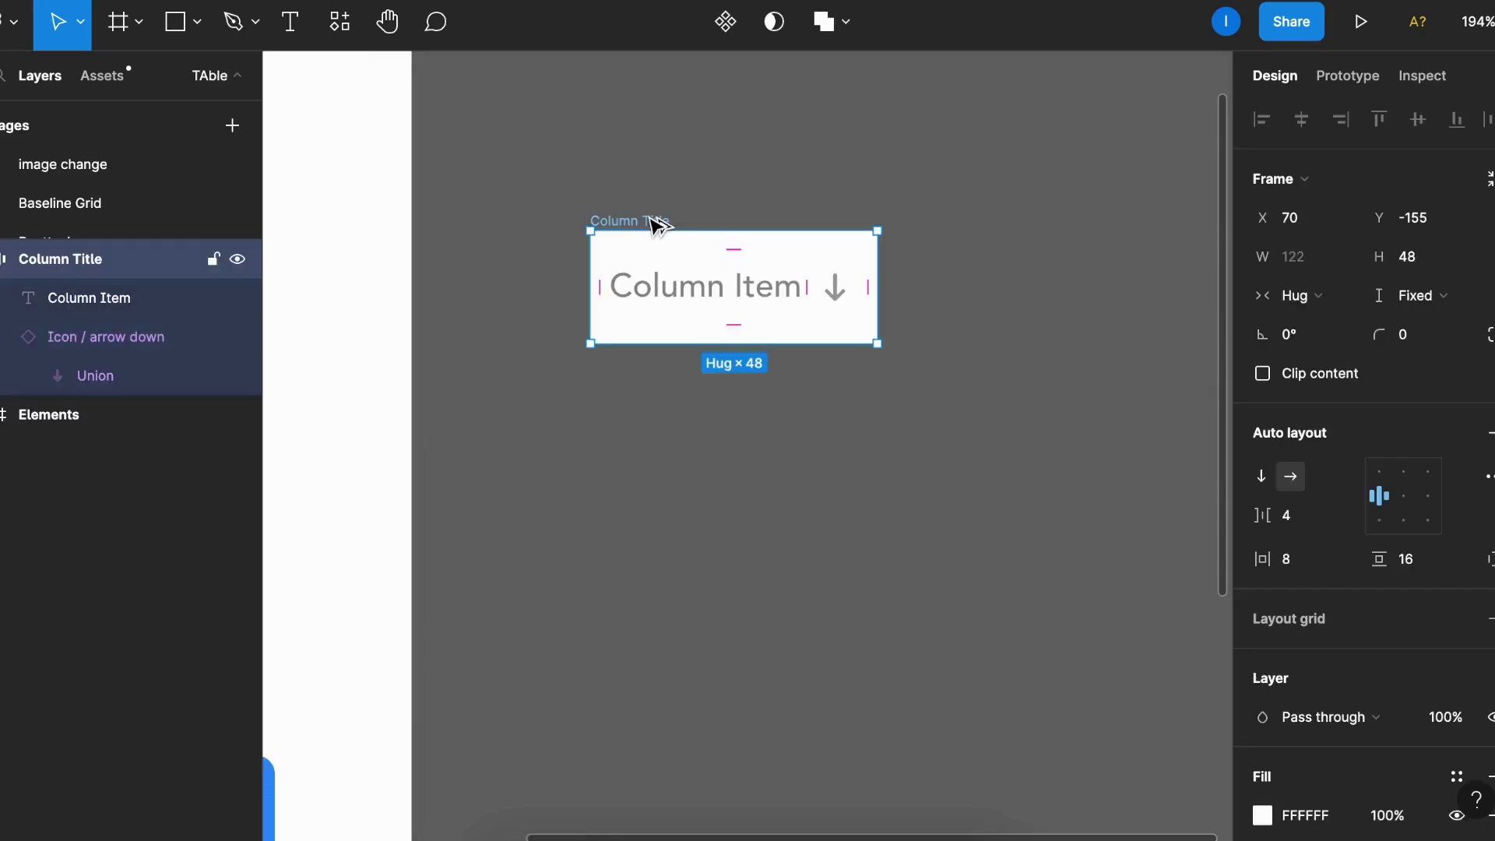
Make two copies of the Column Title frame below it, one with the arrow flipped vertically and one without the arrow.
left_click_drag(654, 224, 668, 374)
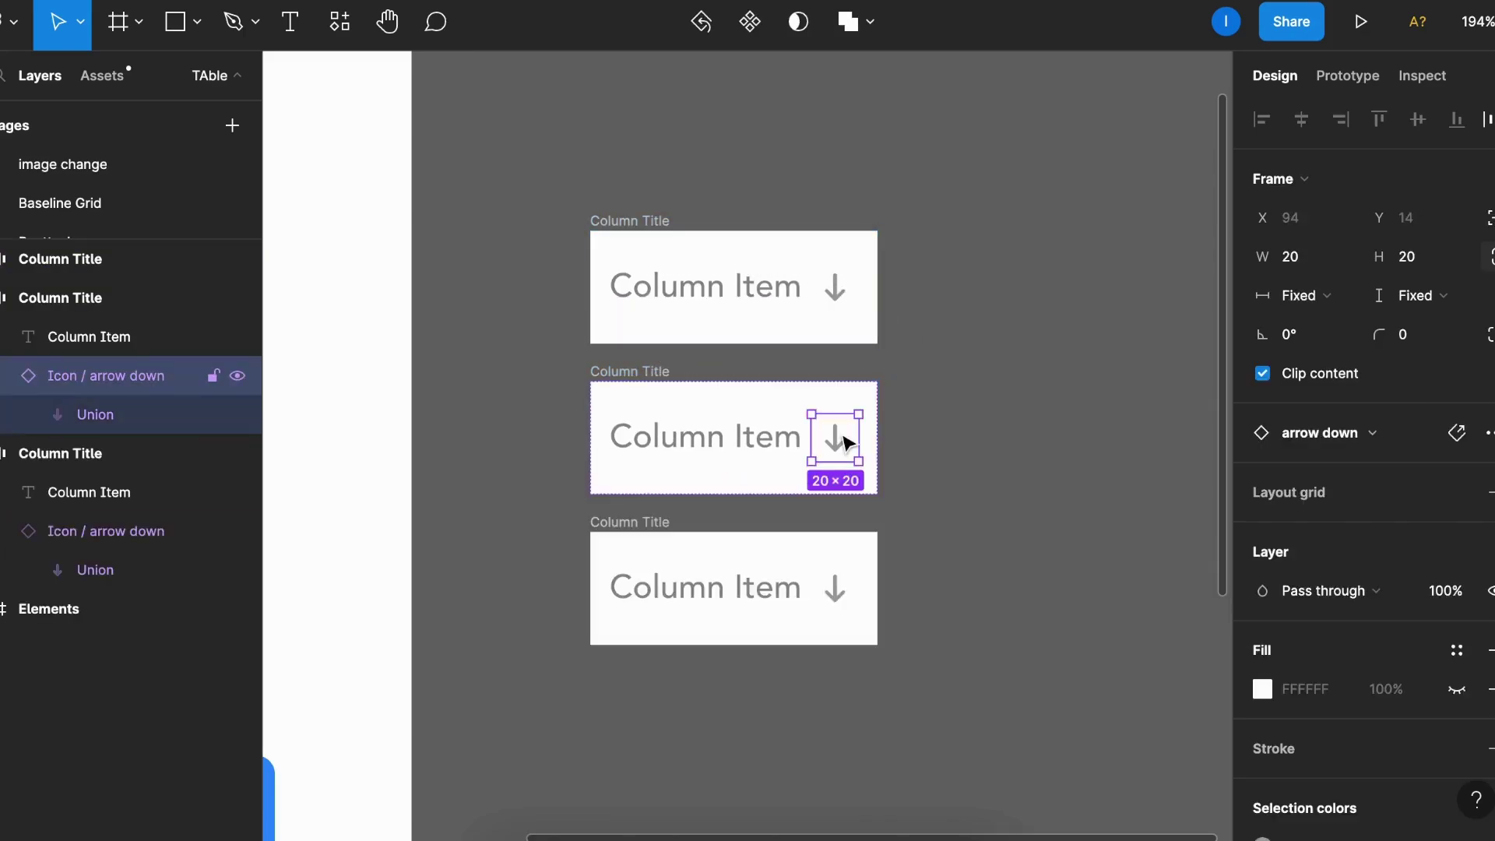
key("shift+v")
left_click(846, 586)
key("BackSpace")
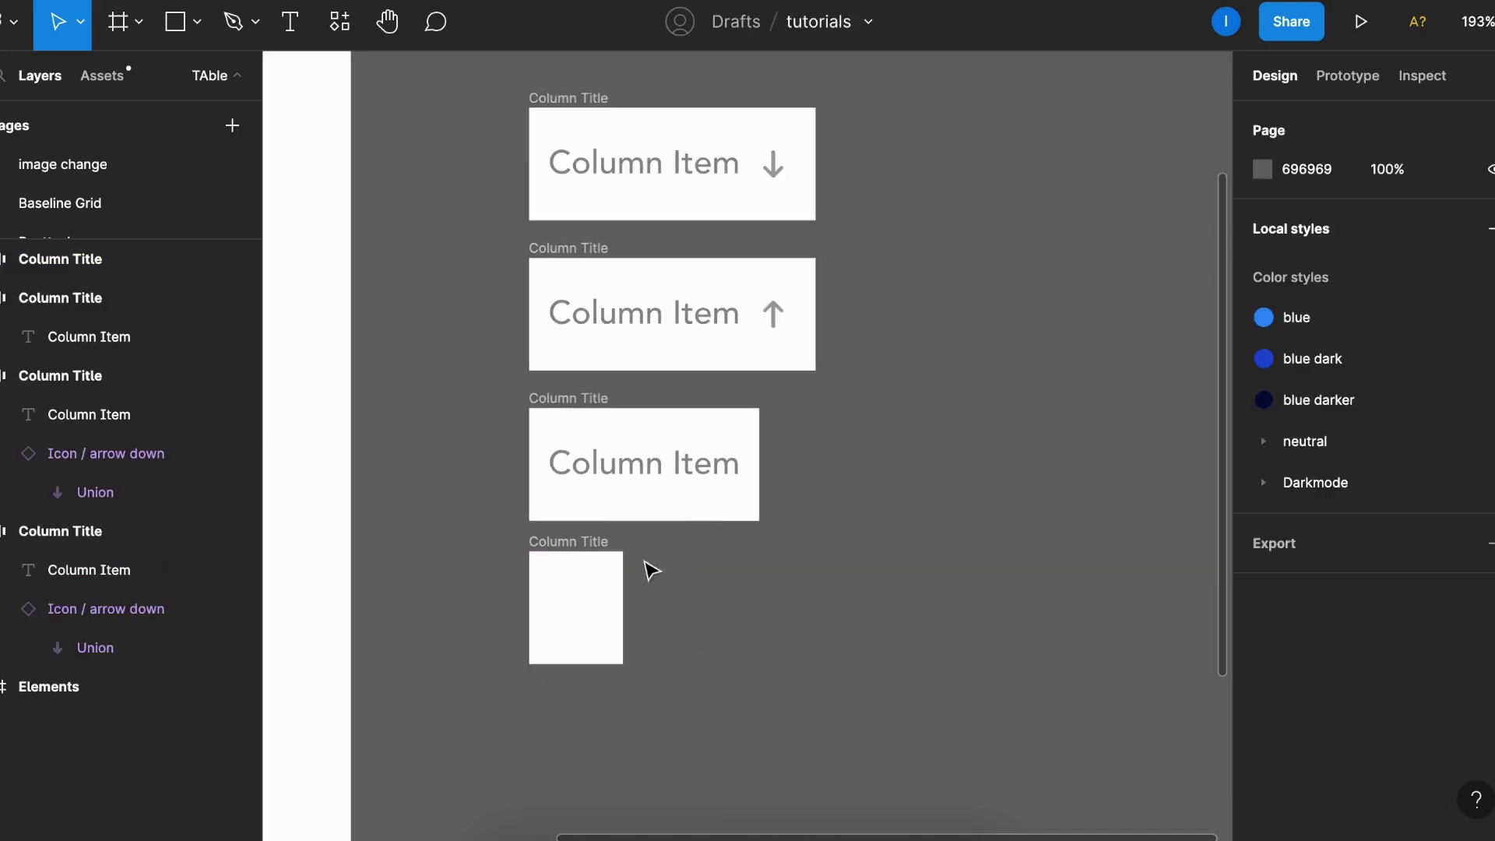
Combine all four Column Title frames into one component set.
left_click(597, 545)
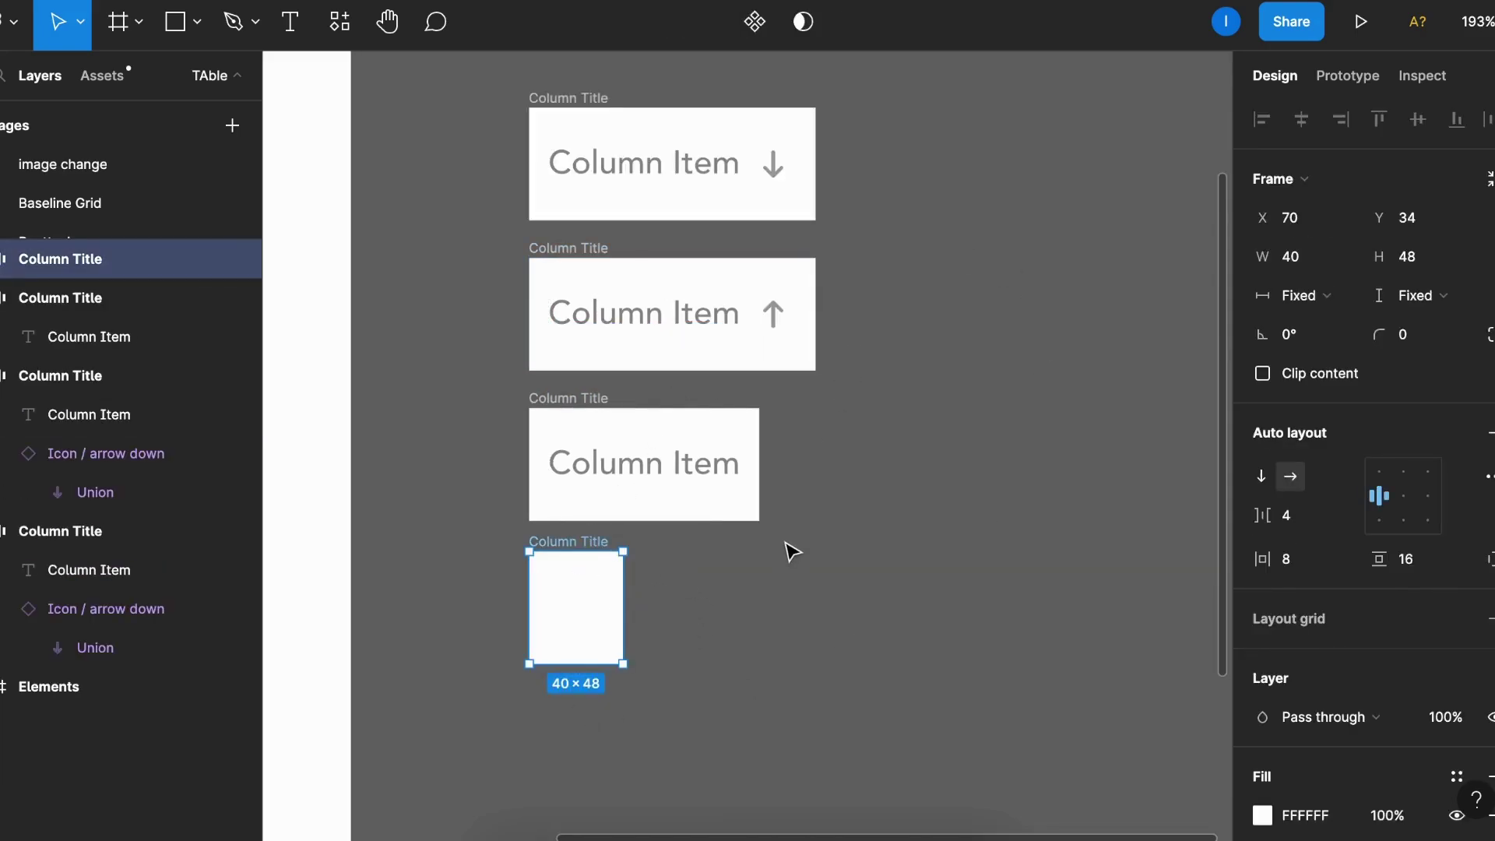
key("ctrl+a")
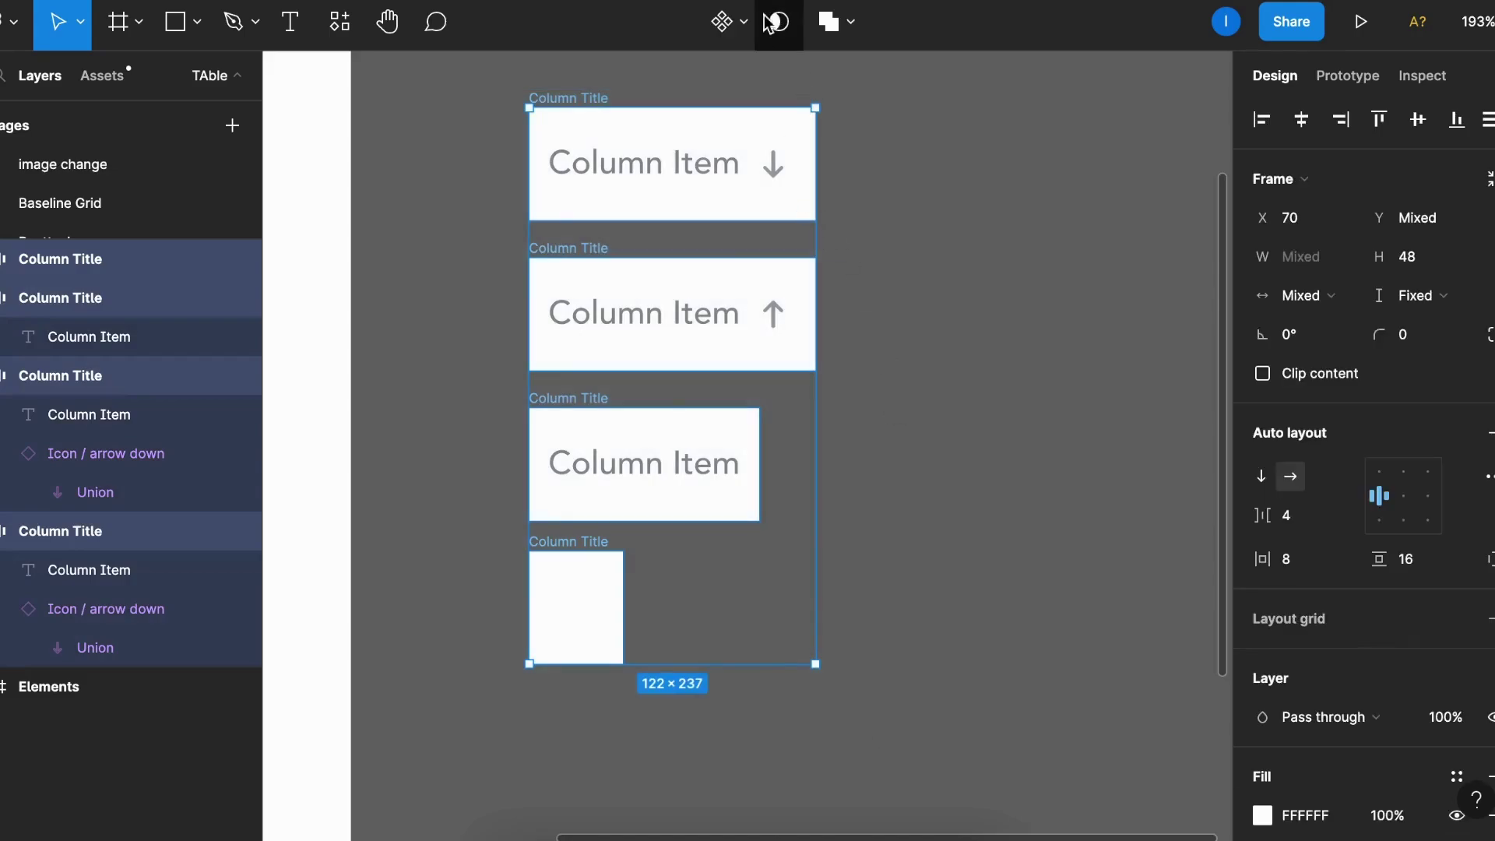
left_click(747, 29)
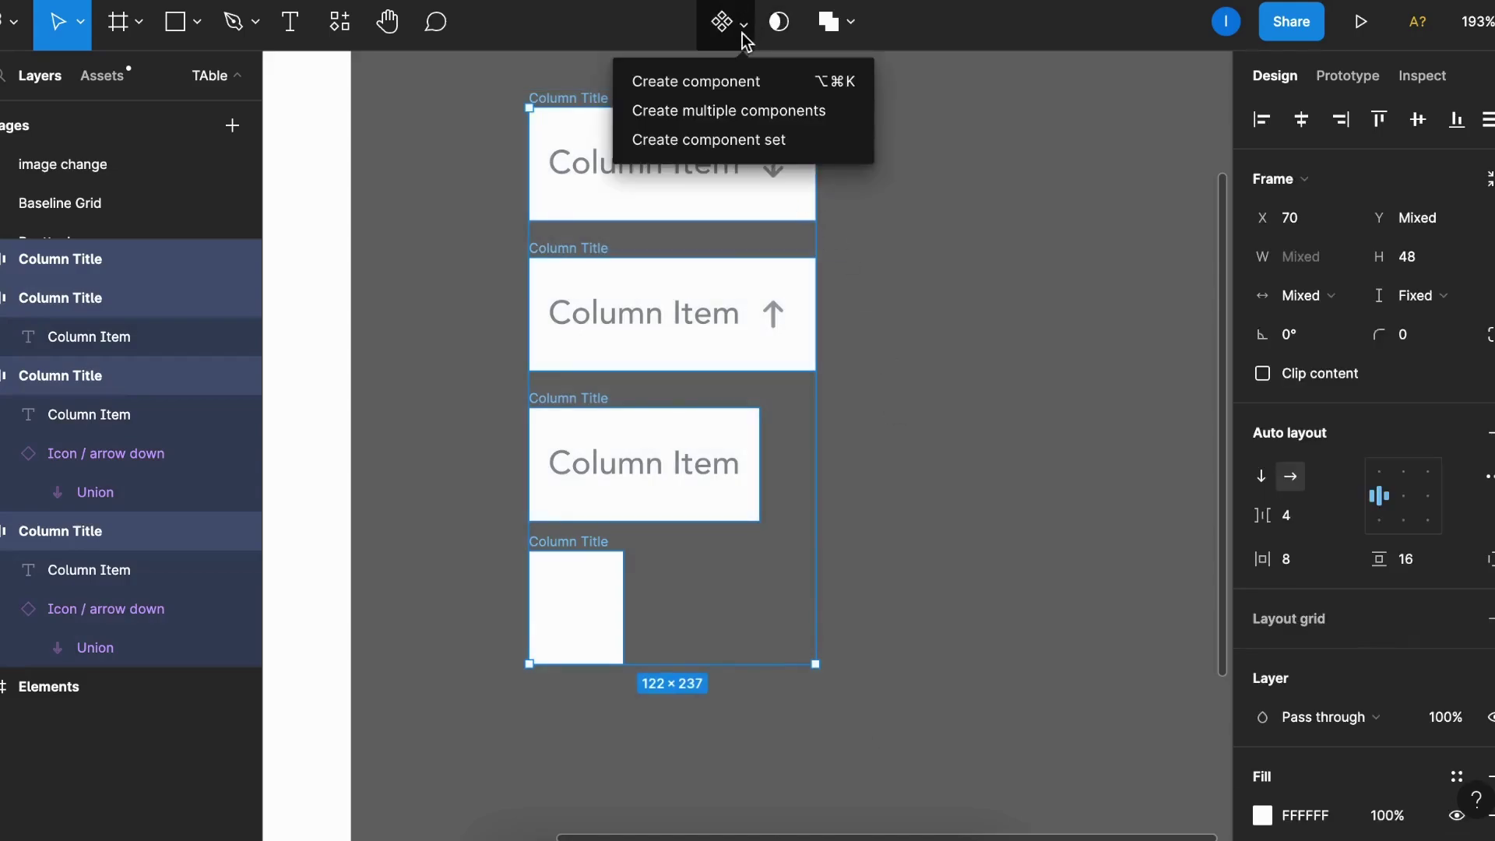
left_click(777, 145)
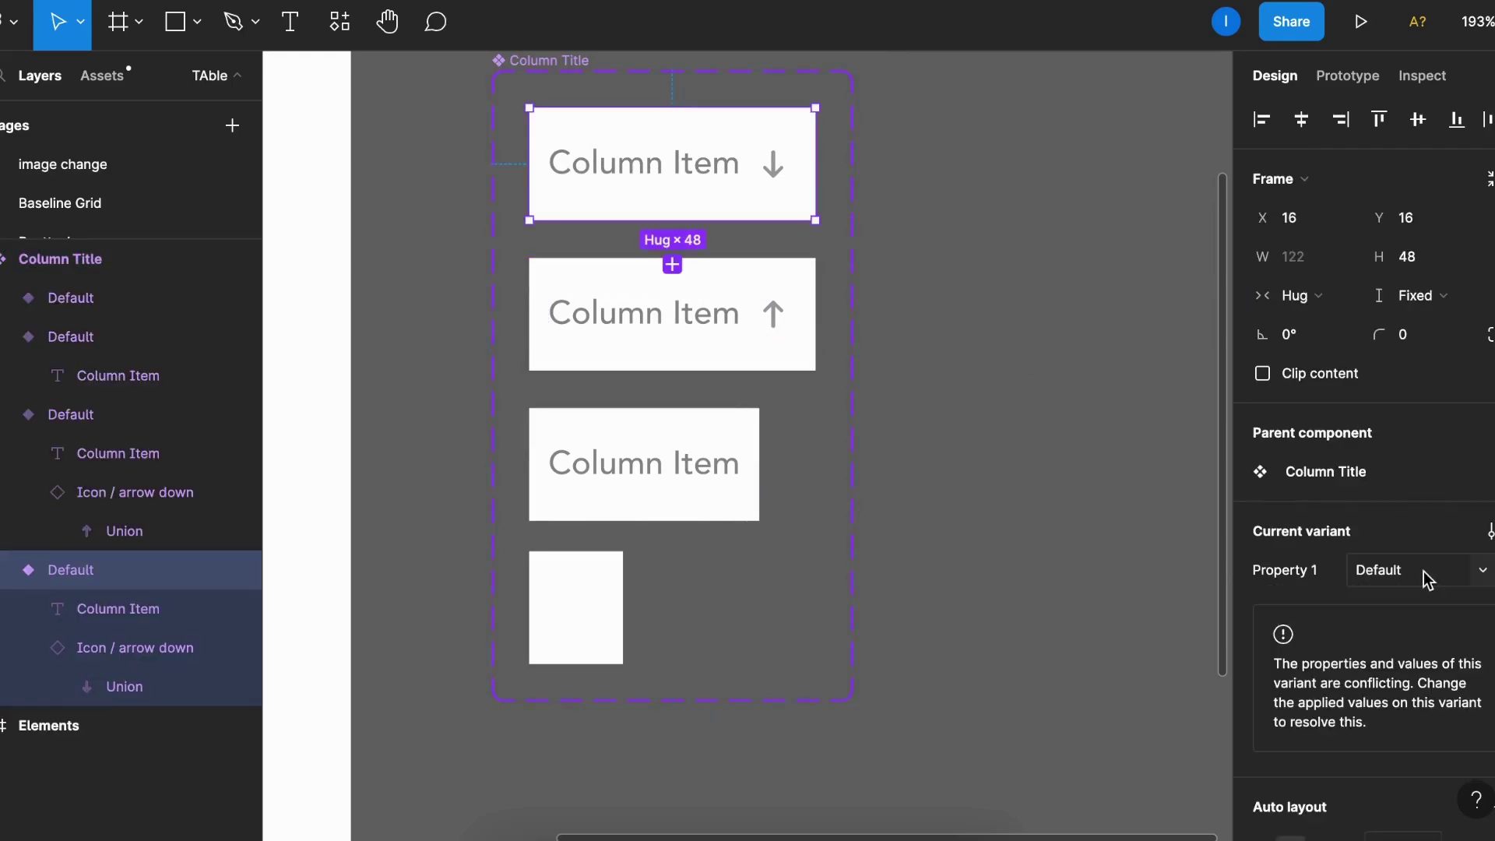
Rename the variant property to Variations and name the down-arrow and up-arrow variants Sorting down and Sorting up.
left_click(1427, 580)
type("Sorting down")
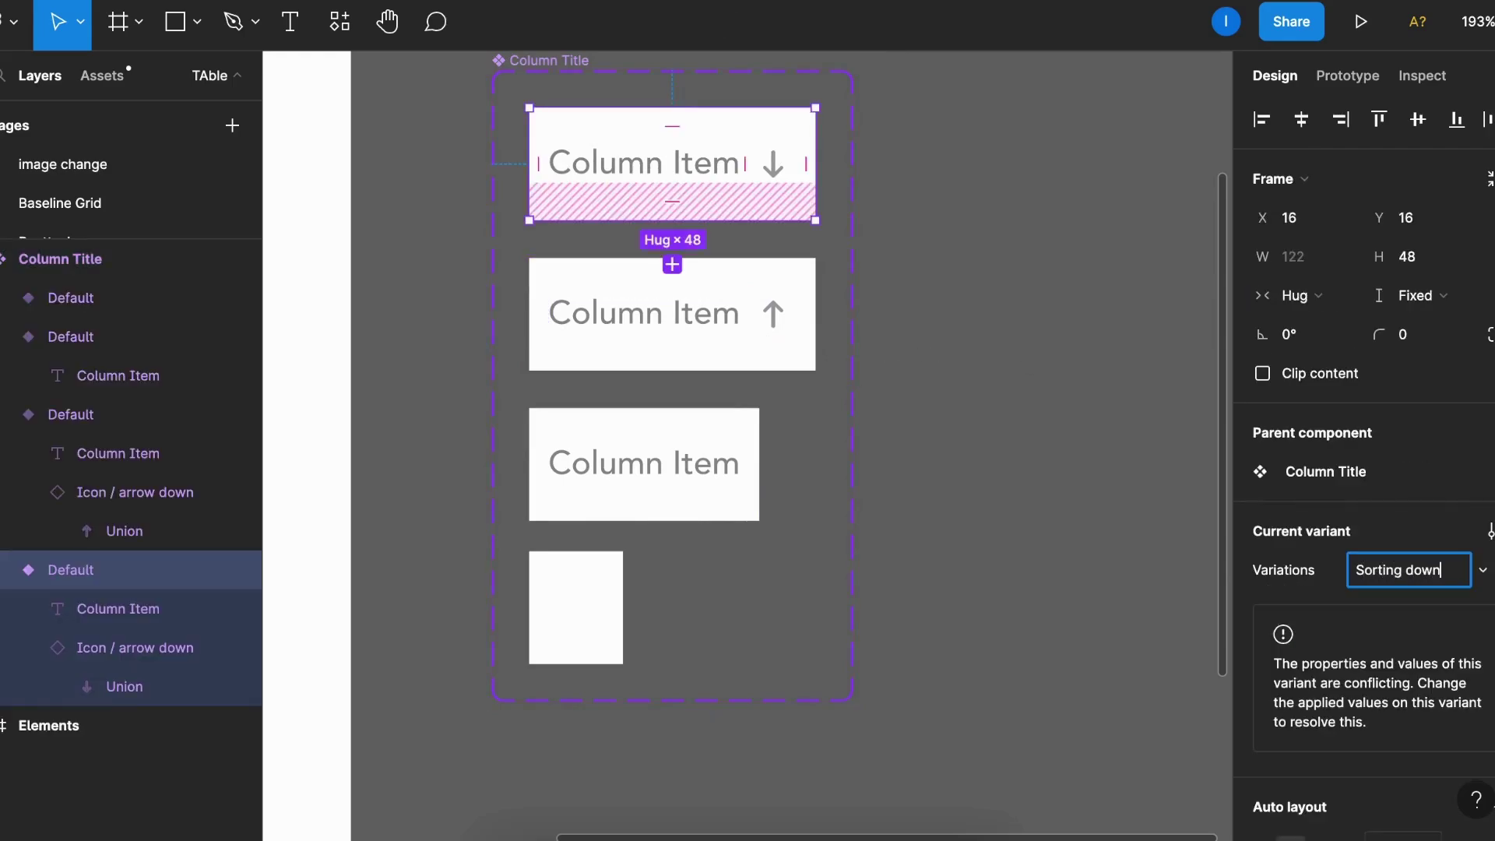
type("Sor")
type("Sorting up")
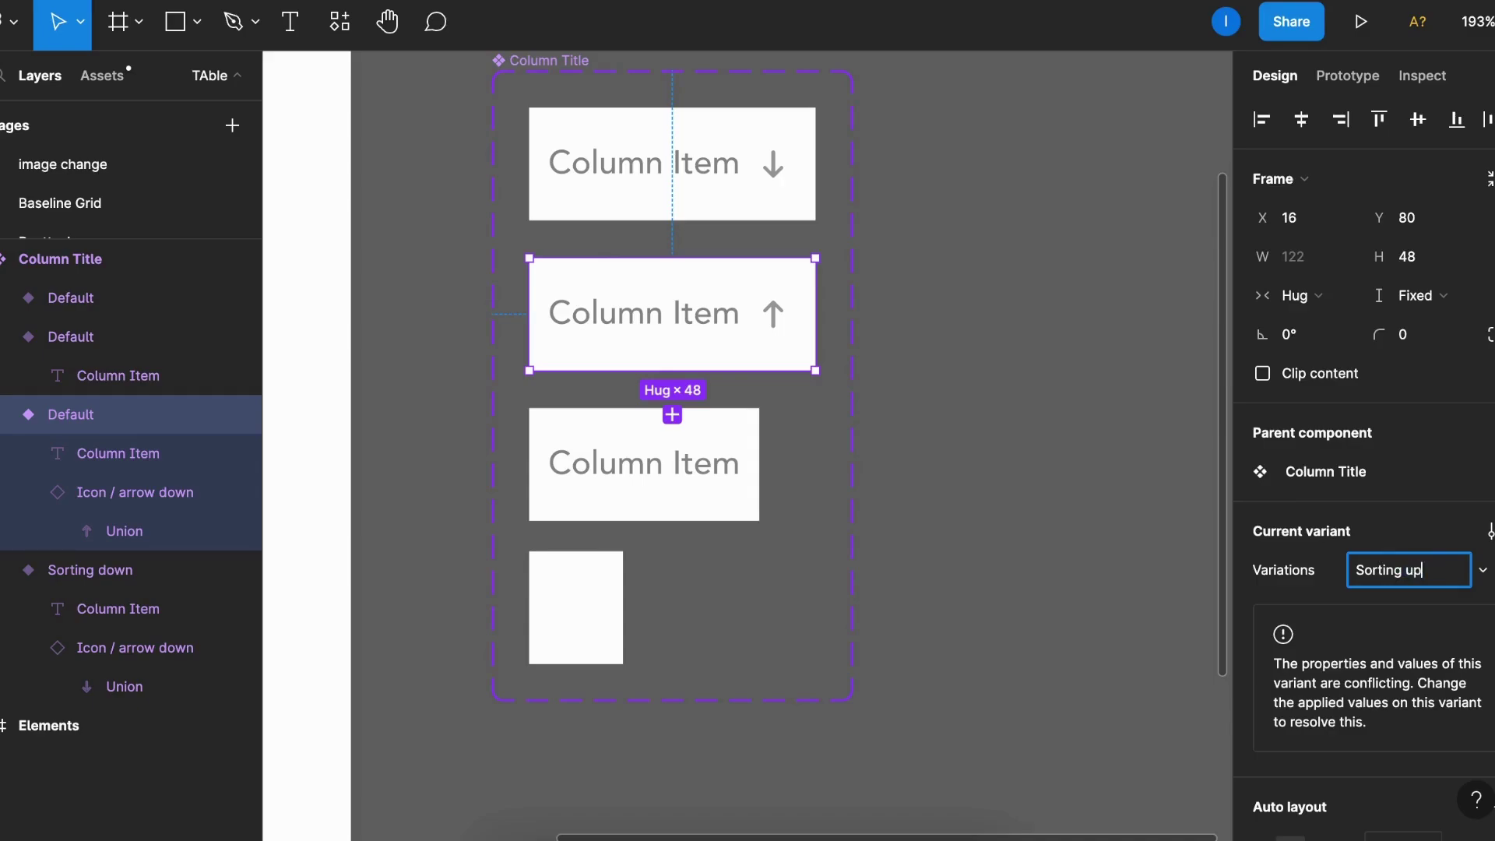
Name the variant without an arrow "no sorting" and the blank variant "empty".
key("Tab")
type("no sorting")
key("Return")
left_click(550, 605)
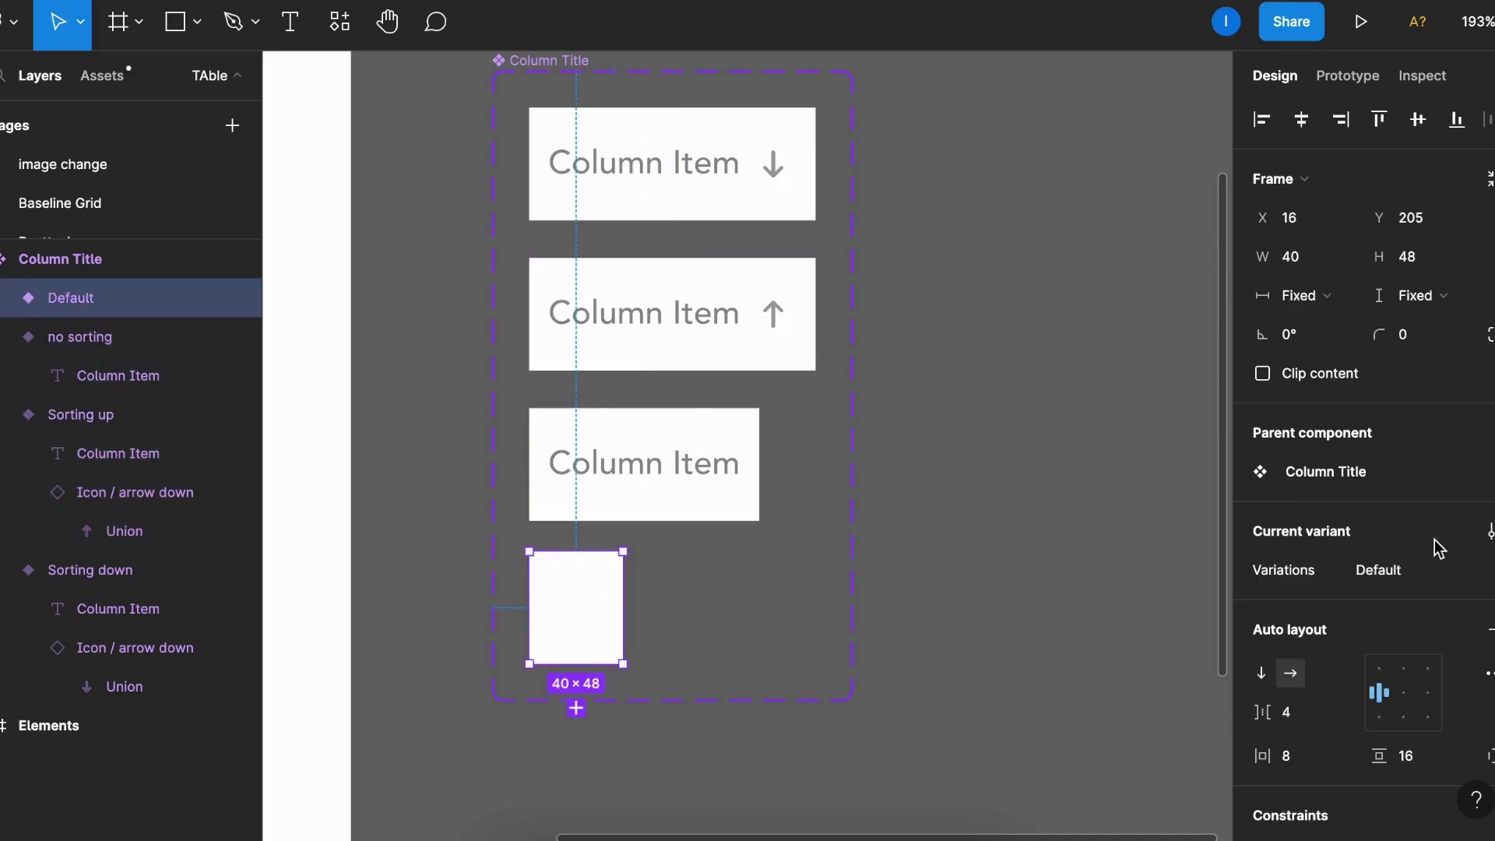
left_click(1433, 574)
type("empt")
type("y")
Give all four Column Title variants a light grey inside stroke of 1 on the bottom side only.
left_click(736, 253)
left_click(736, 367, "shift")
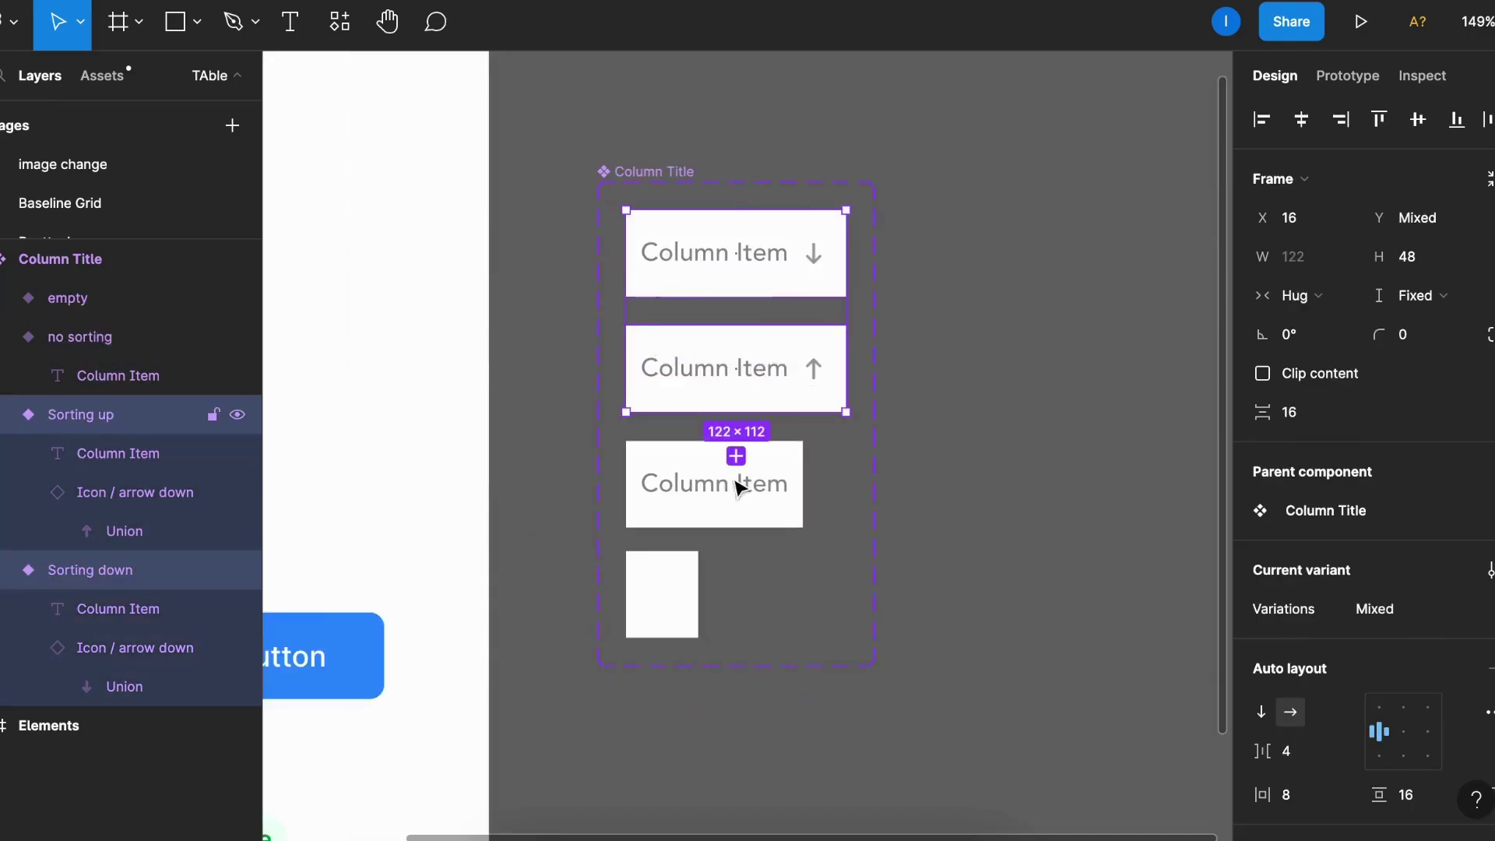
left_click(737, 488, "shift")
left_click(665, 573, "shift")
scroll(1414, 586, "down", 8)
left_click(1355, 539)
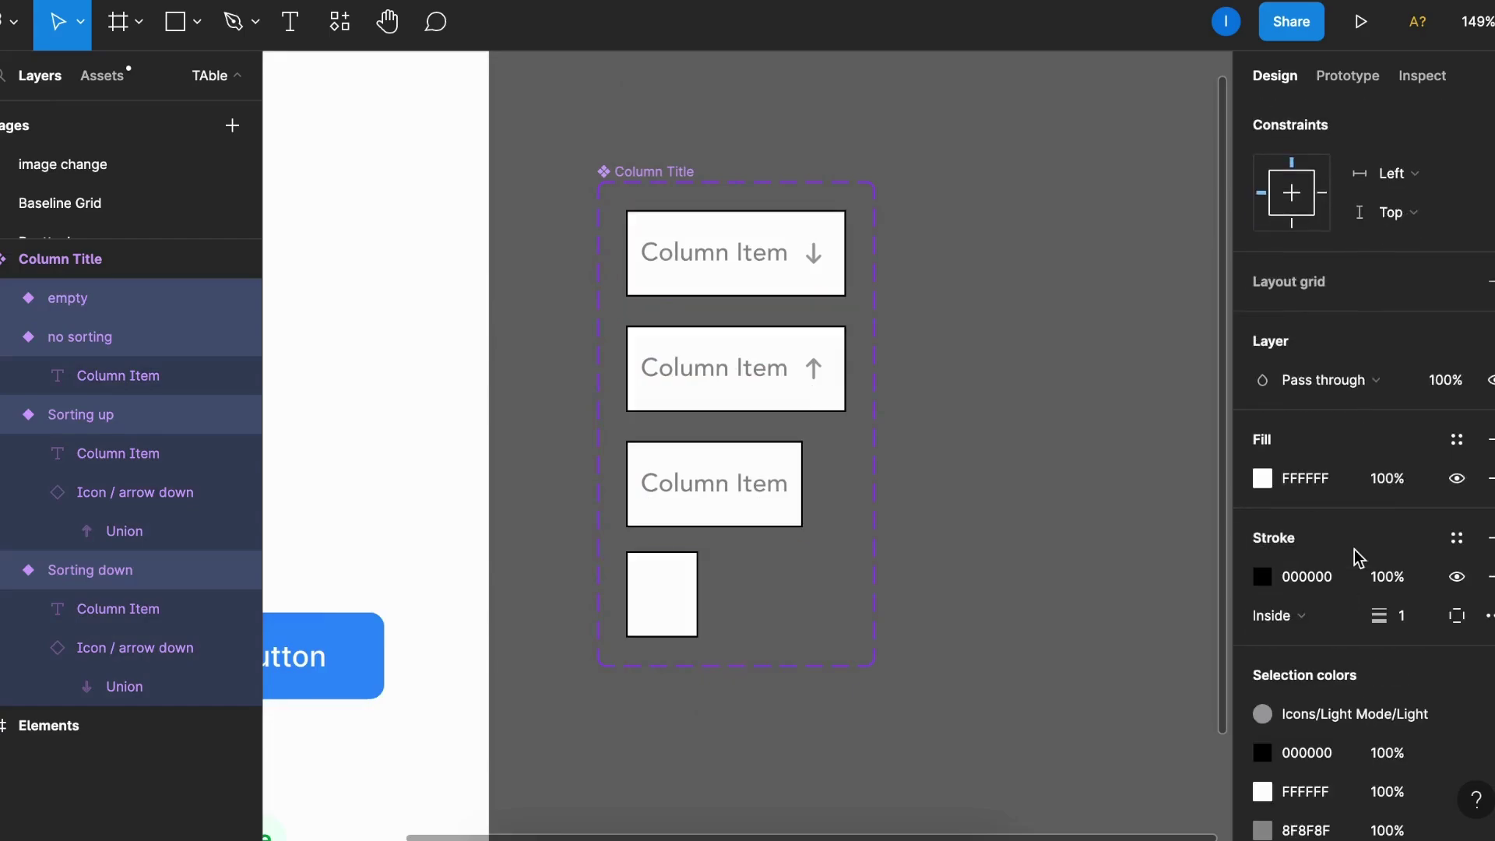
left_click(1453, 615)
left_click(1445, 709)
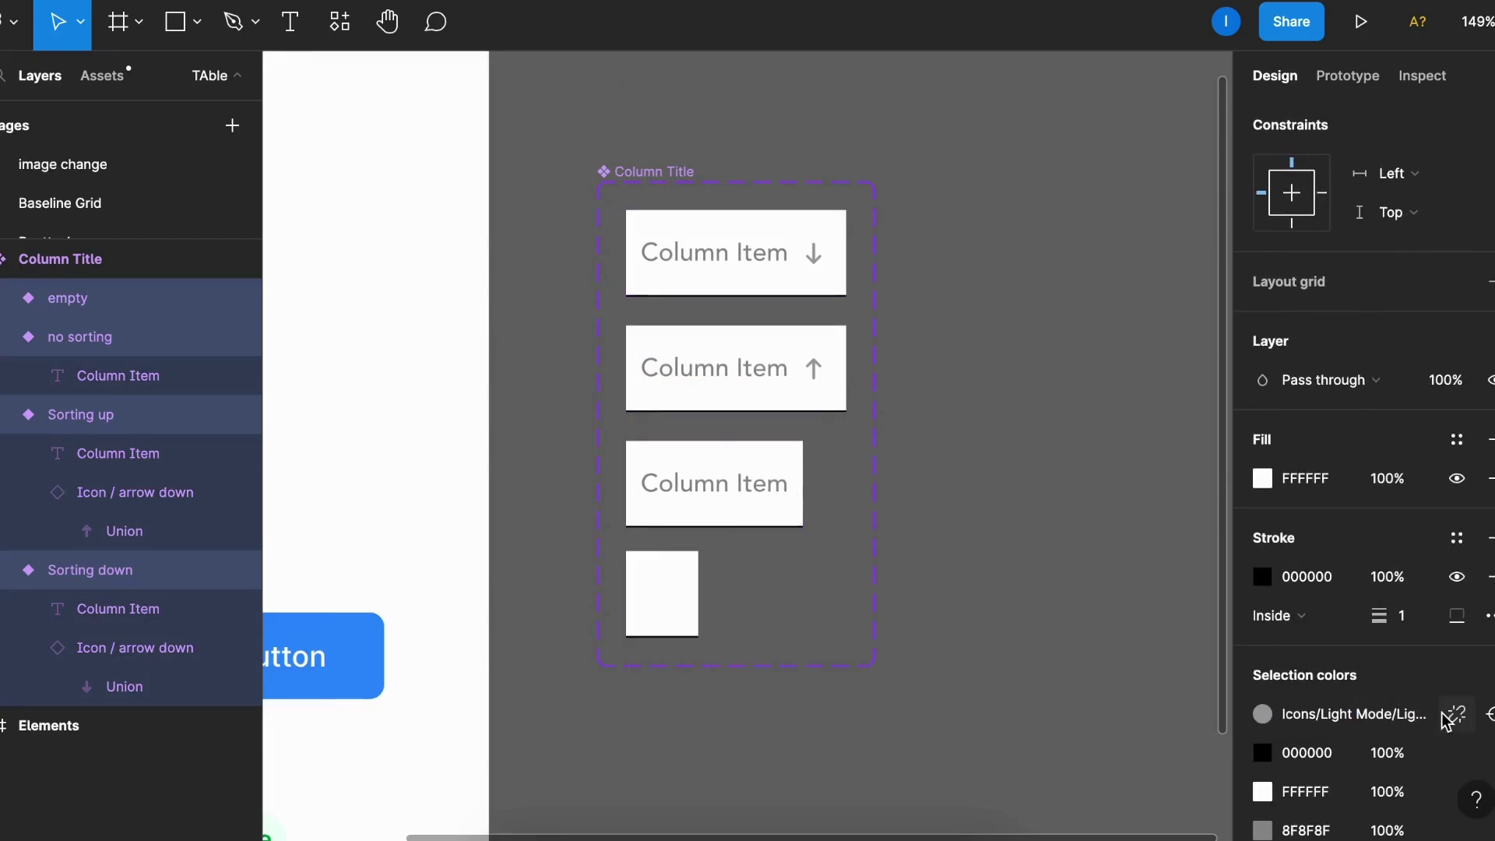
left_click(1262, 577)
mouse_move(991, 350)
left_mouse_down()
mouse_move(918, 350)
mouse_move(901, 331)
left_mouse_up()
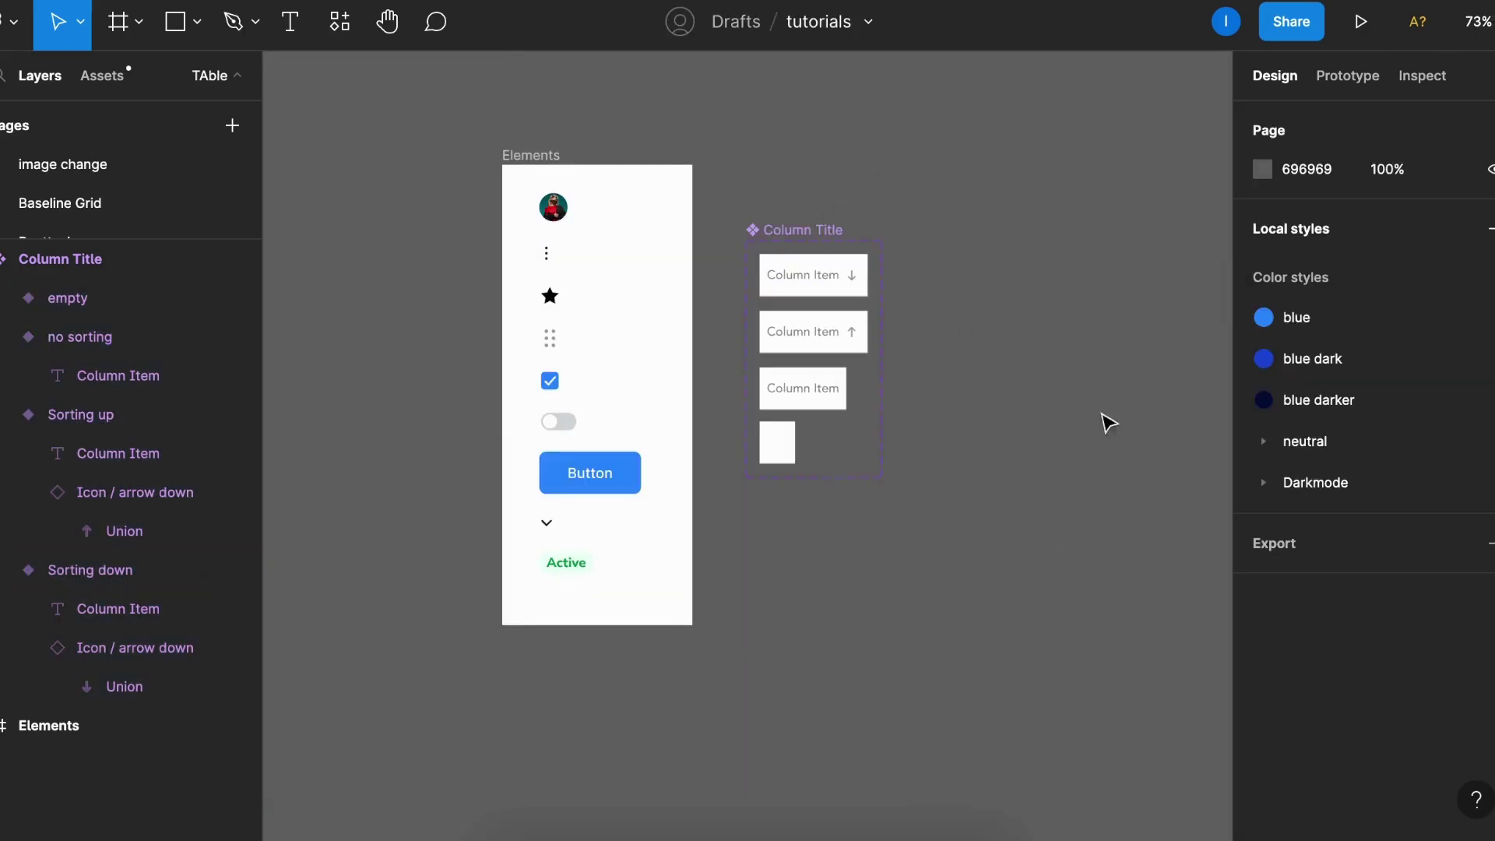
Place copies of the avatar and the Column Item text side by side on the canvas and make the text black in Avenir Book.
scroll(1028, 444, "right", 3)
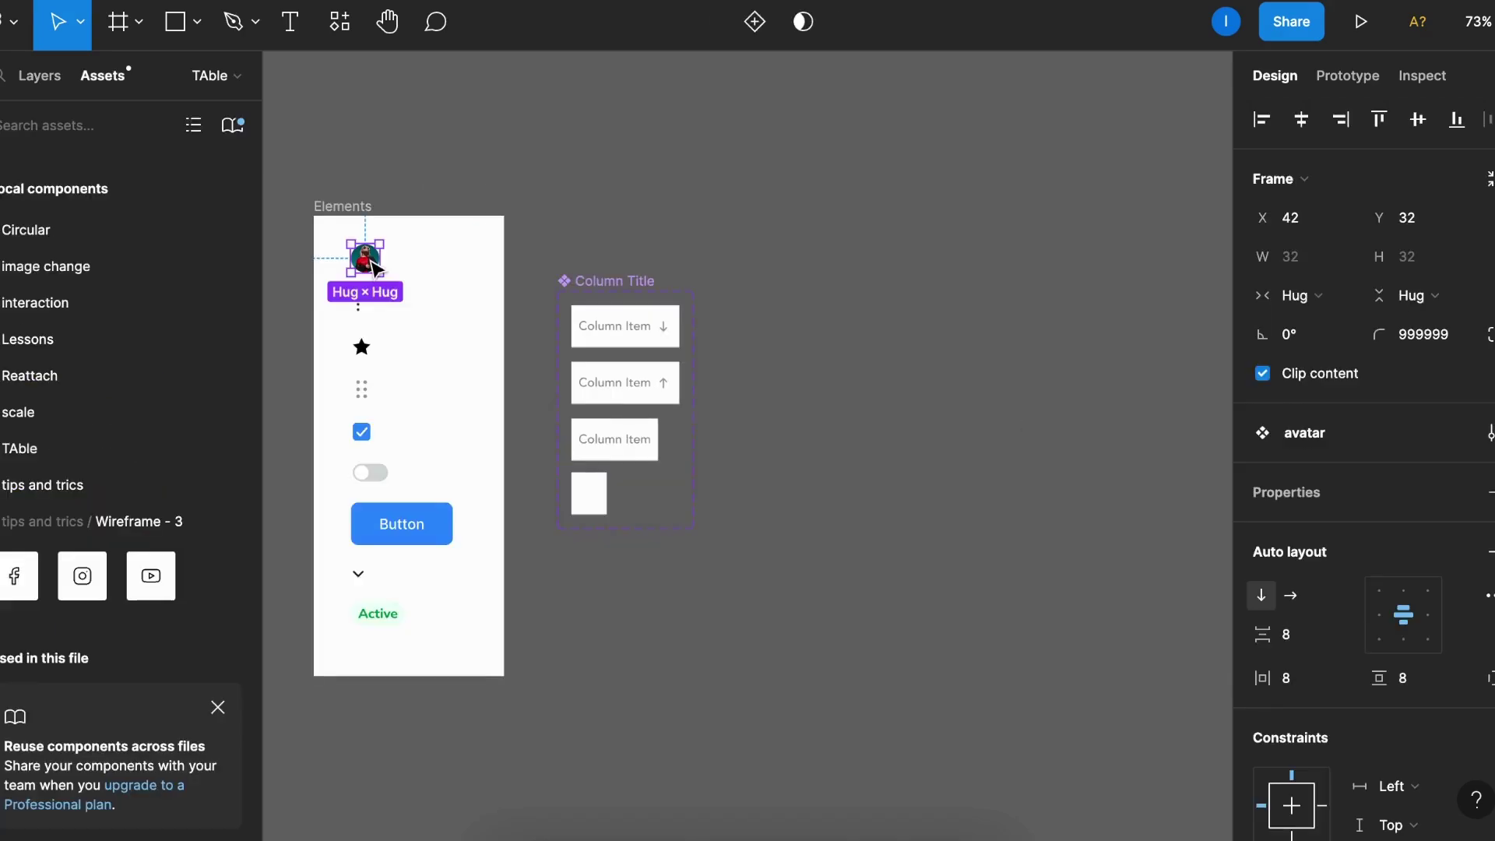
left_click_drag(376, 264, 768, 314)
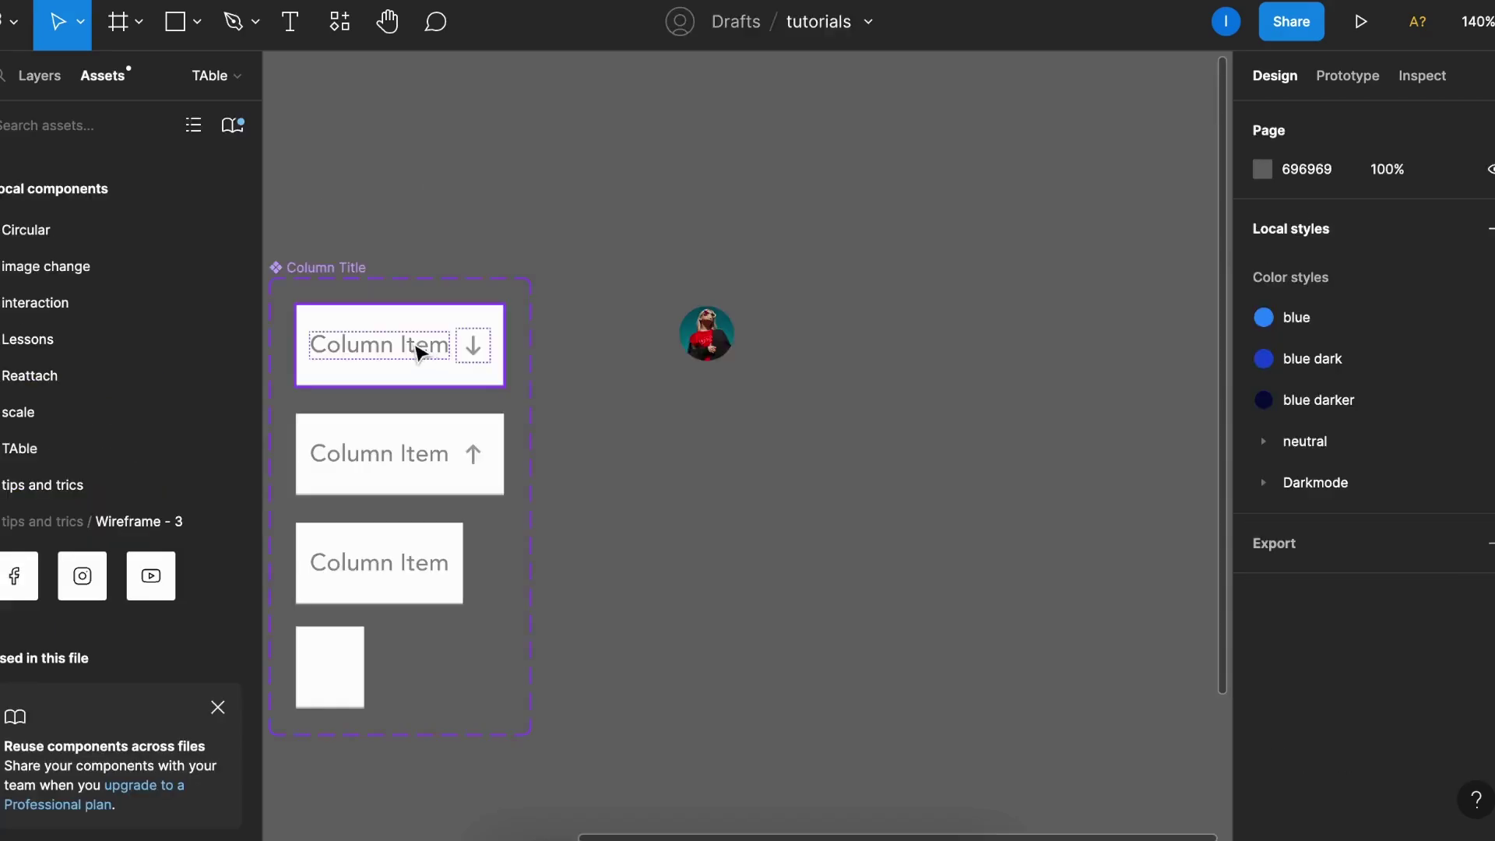
double_click(399, 348)
left_click_drag(1074, 390, 849, 623)
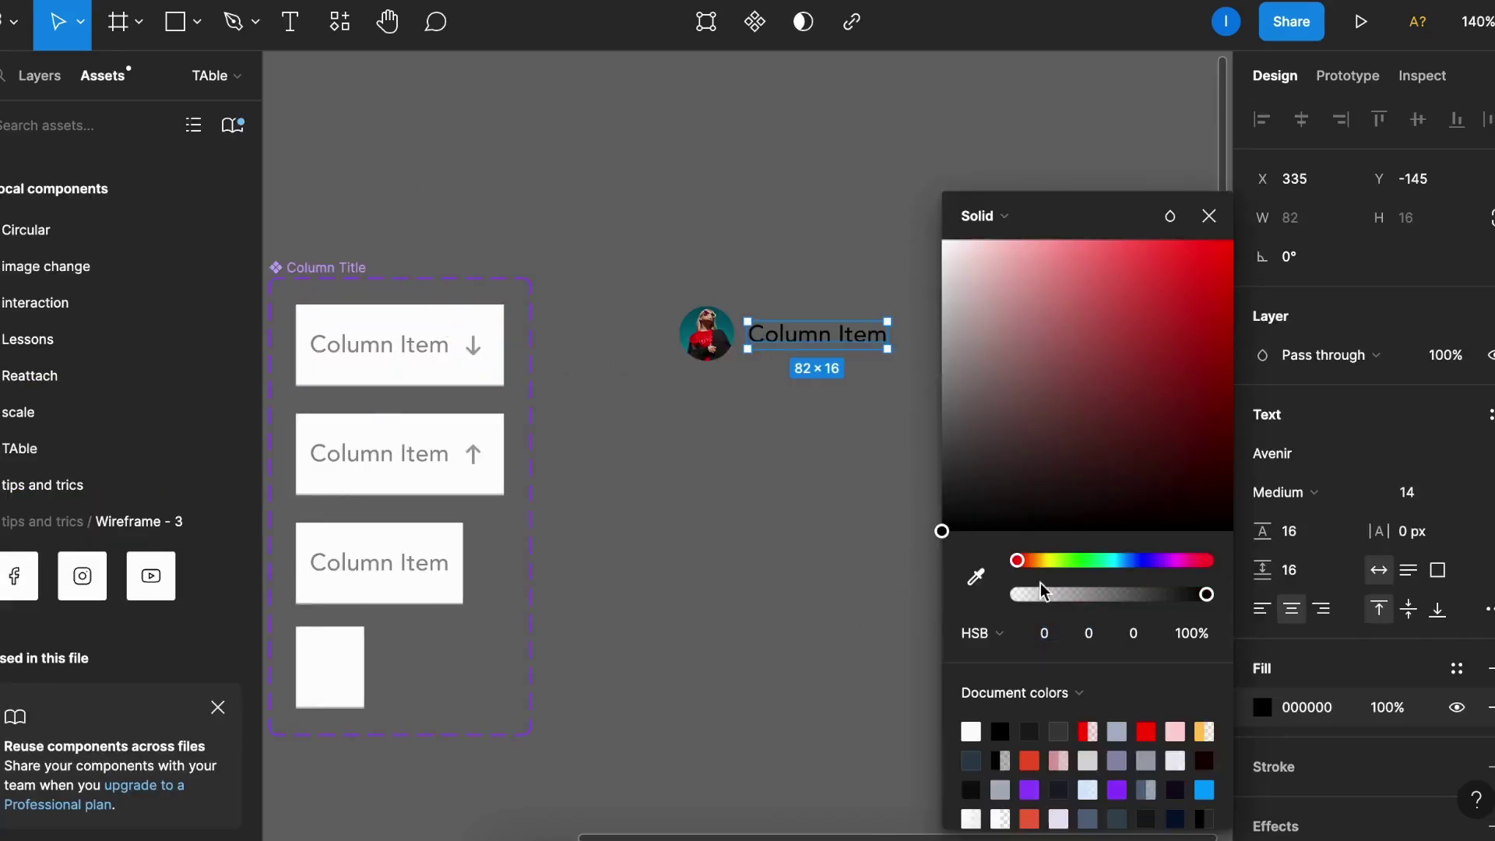
left_click(1308, 492)
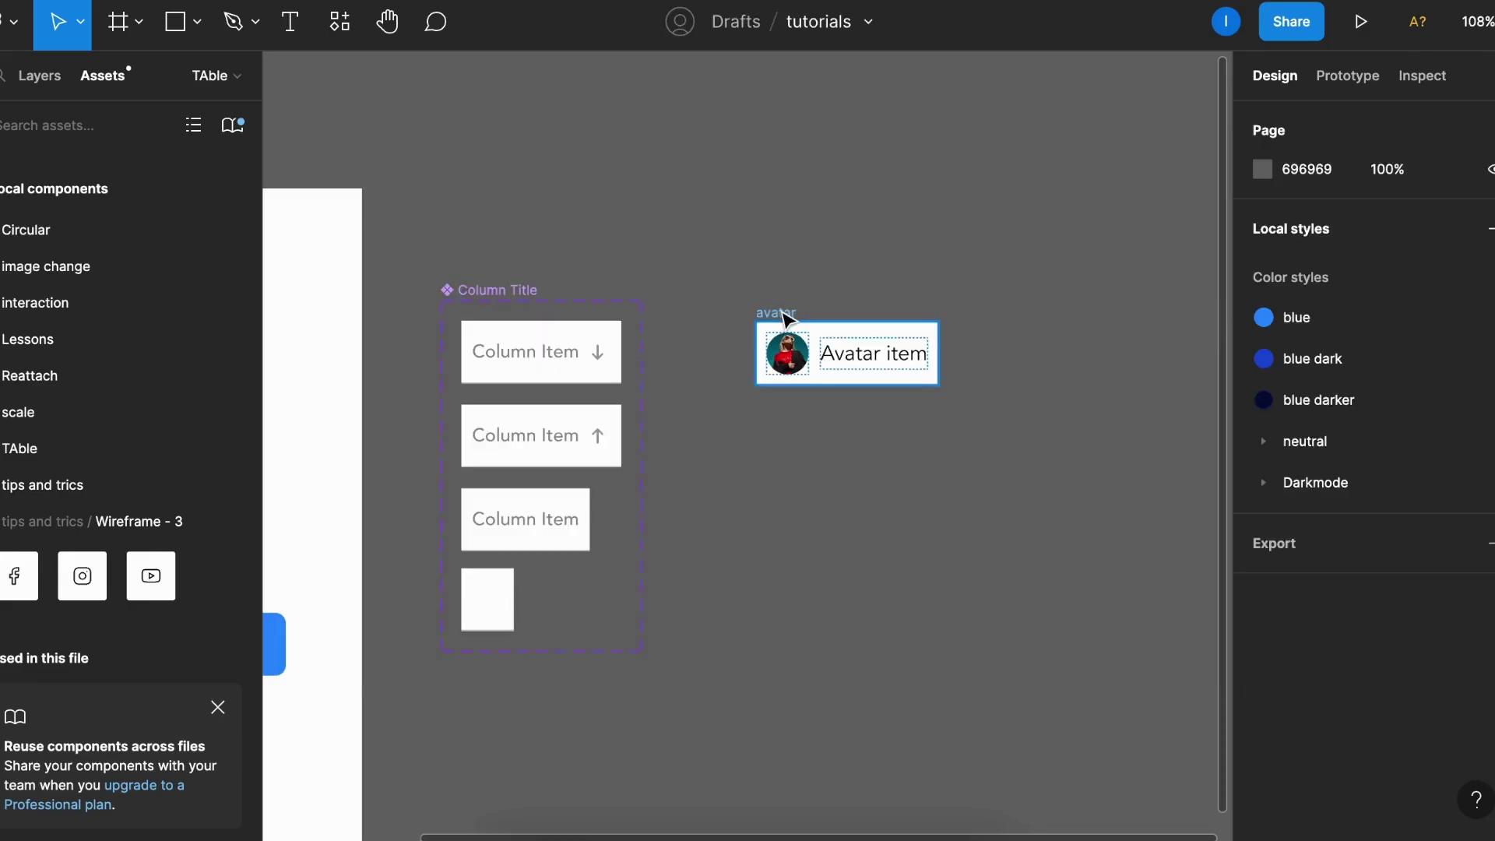
Duplicate the avatar item frame directly below the original and rename the copy as label.
left_click(785, 319)
left_click_drag(782, 312, 780, 402, "alt")
double_click(780, 402)
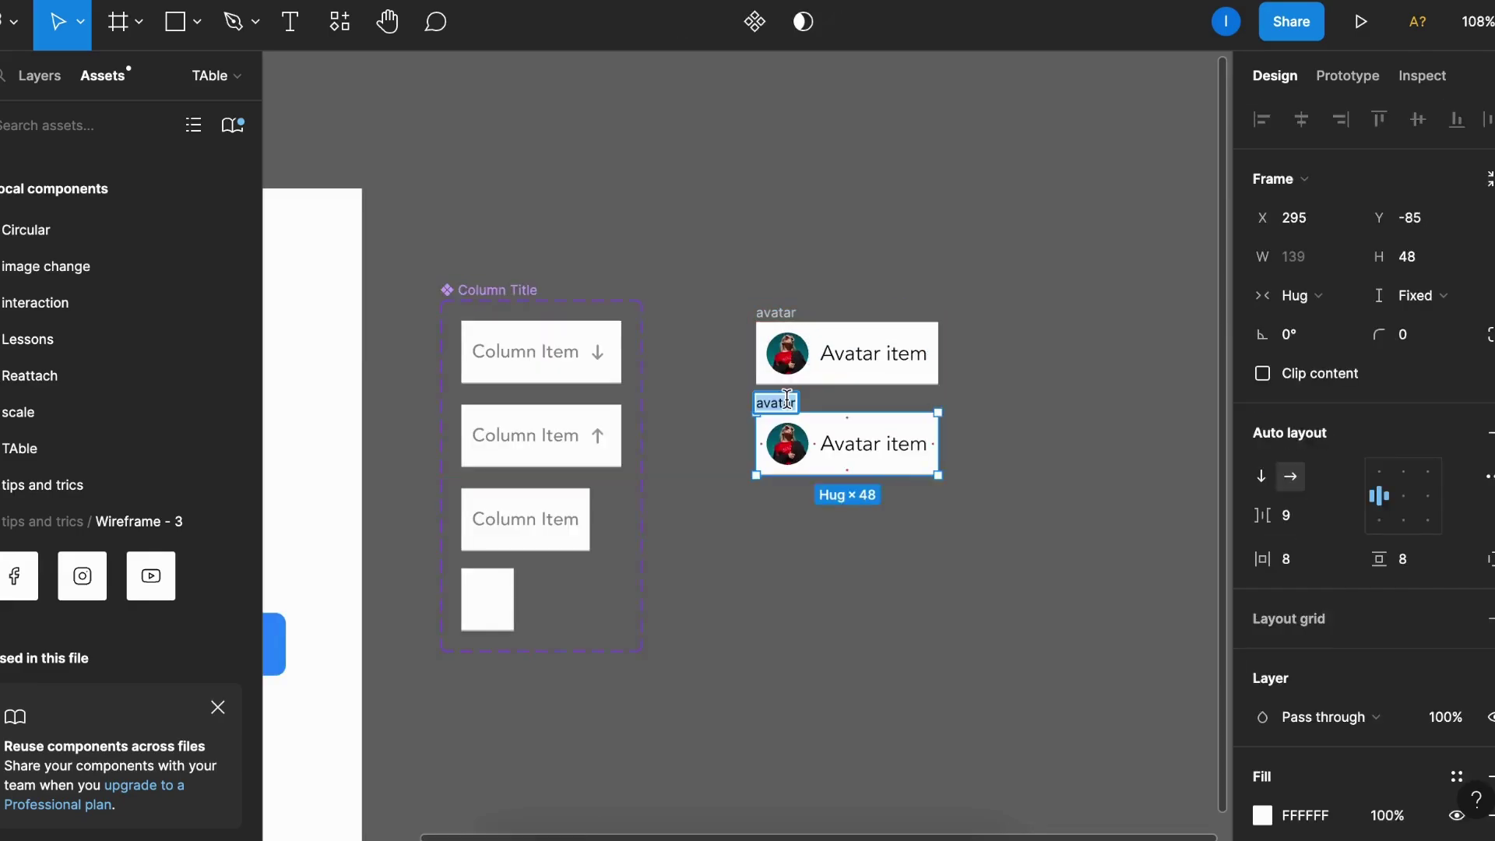
type("label")
key("Return")
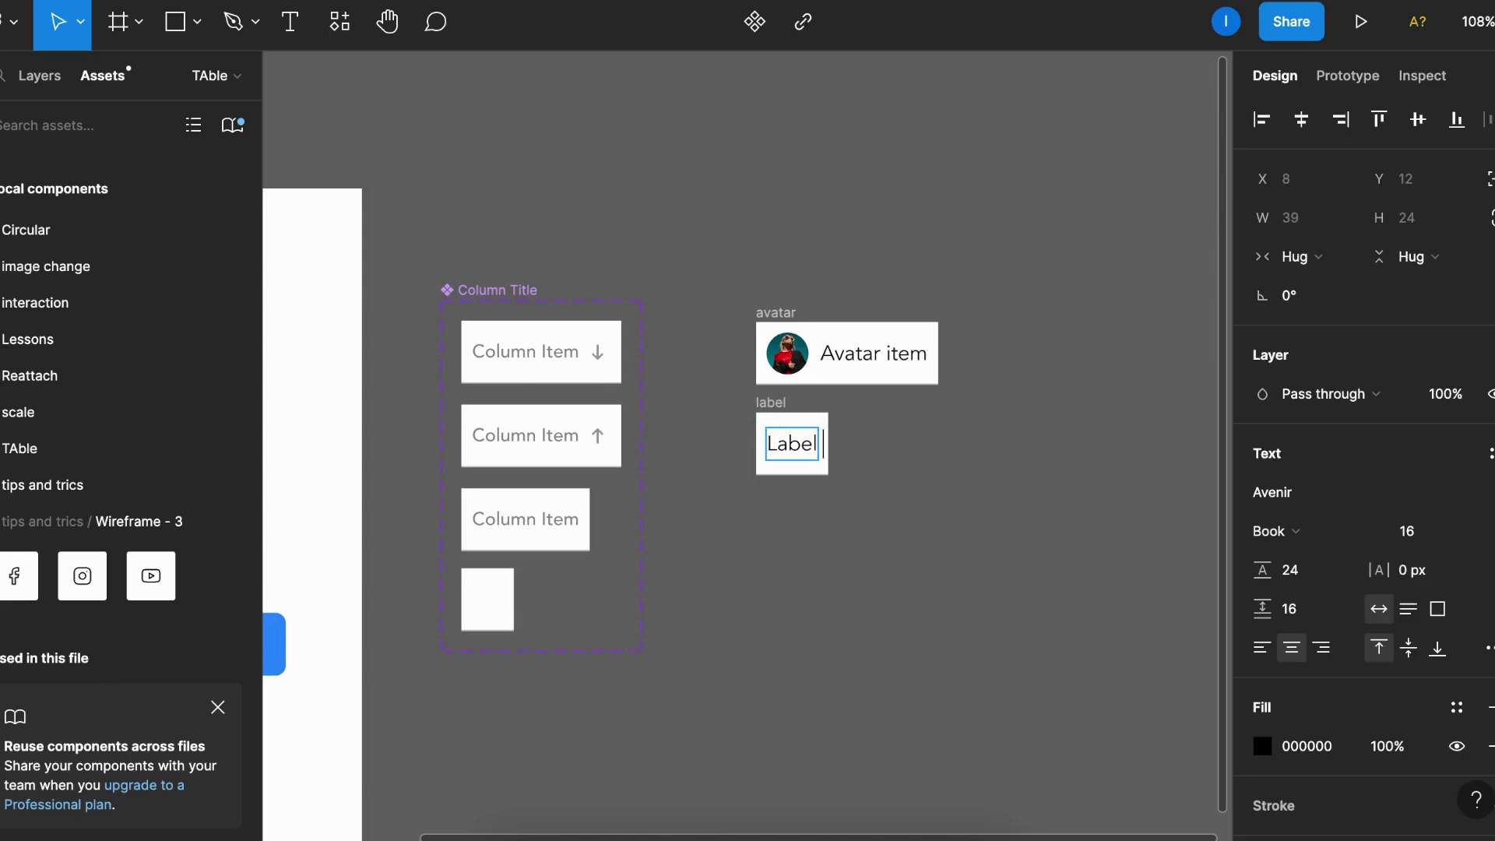
Set the text inside the label frame to "Label item".
type("item")
key("Escape")
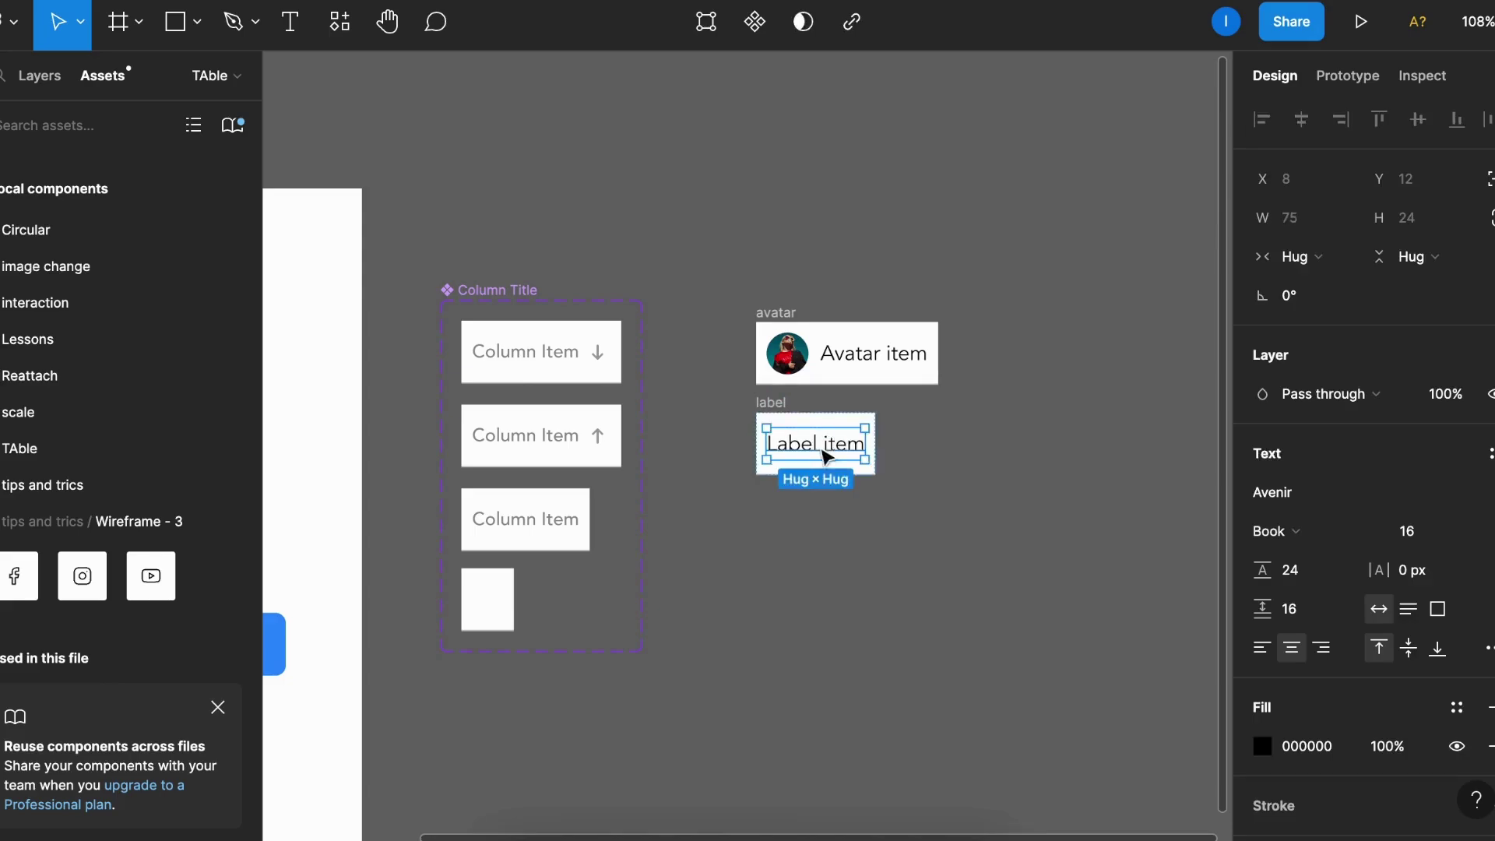
left_click(950, 504)
Duplicate the drag handle item frame directly below itself as the base for another table item.
scroll(950, 504, "down", 3)
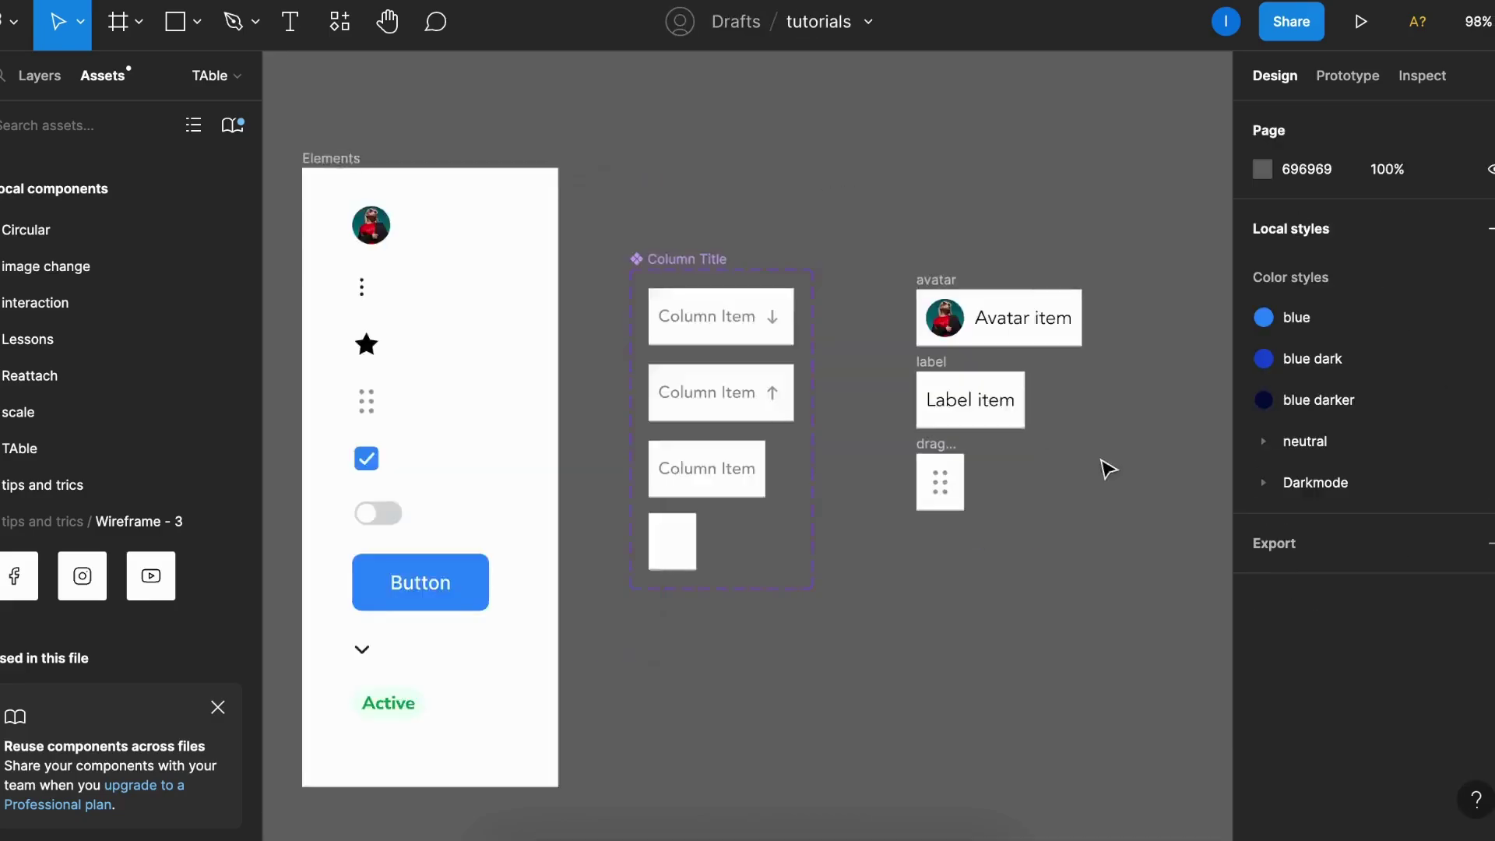
scroll(1105, 464, "down", 2)
scroll(768, 334, "down", 1)
left_click_drag(932, 414, 932, 496)
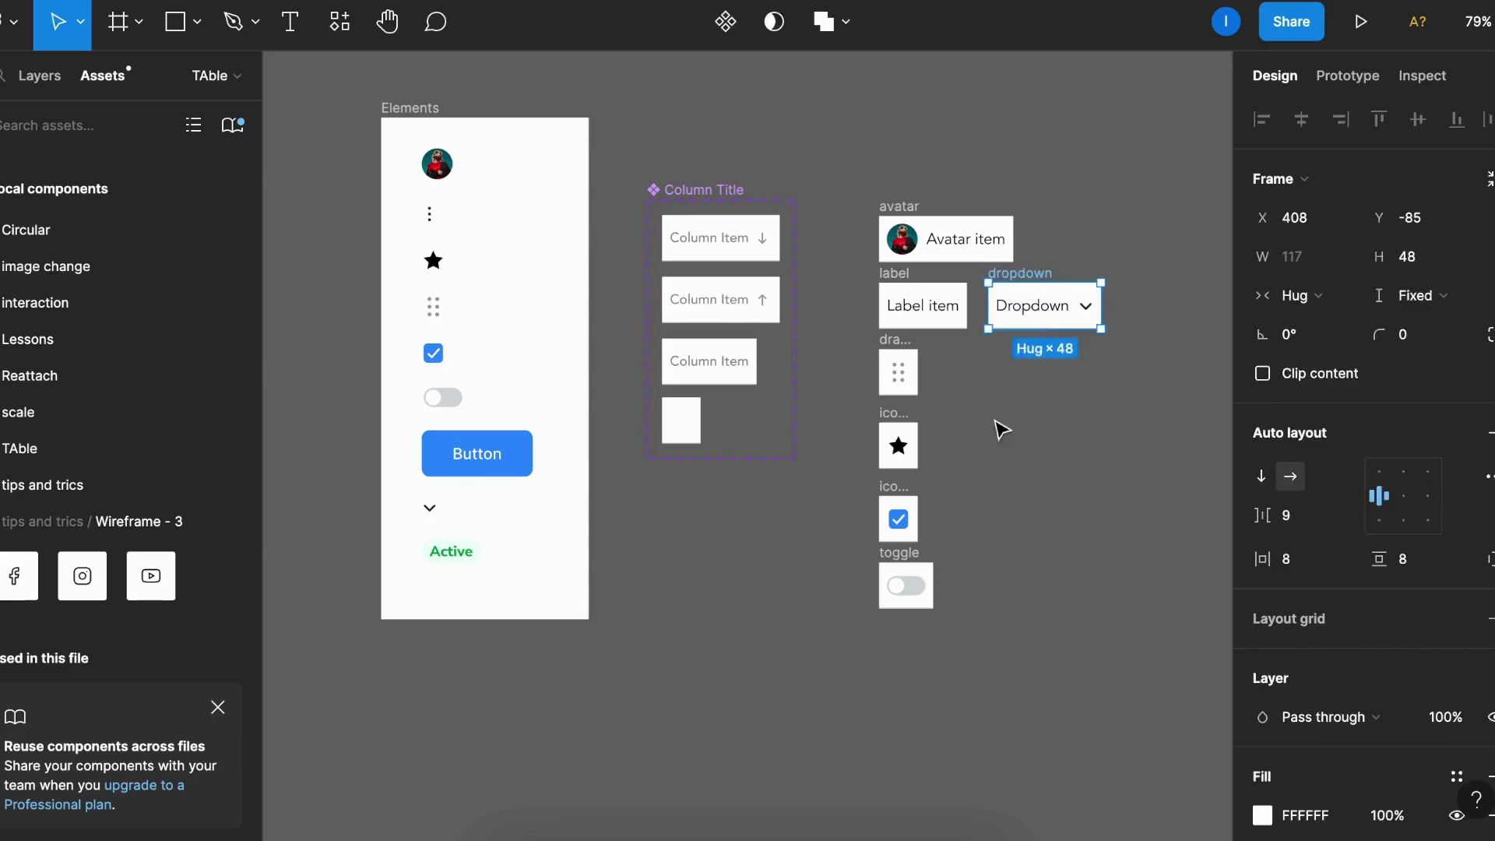
left_click(1003, 429)
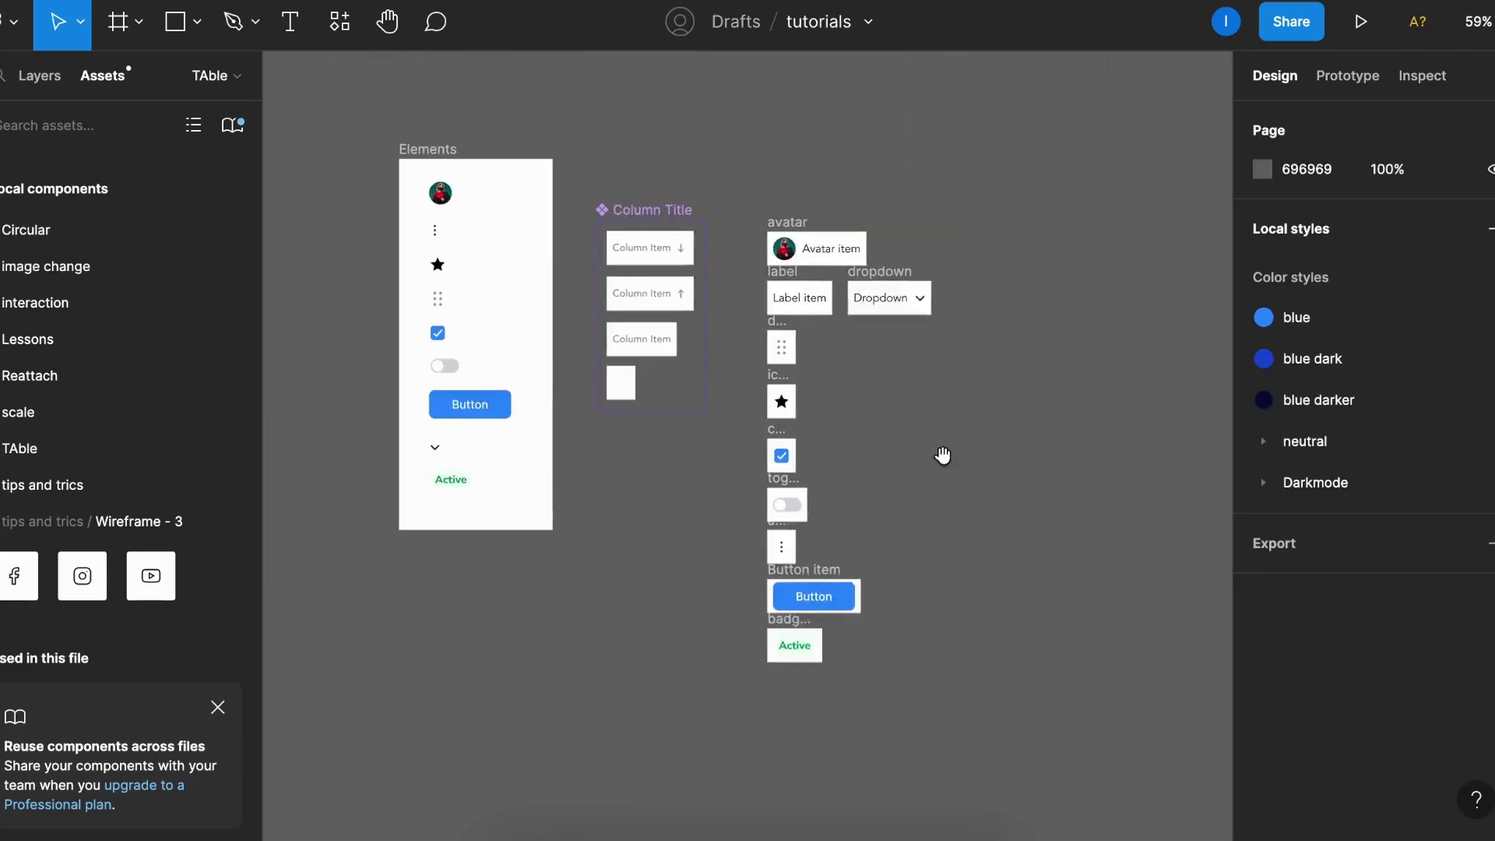
Review the avatar frame's sizing and the badge item's stroke side options.
scroll(945, 454, "up", 3)
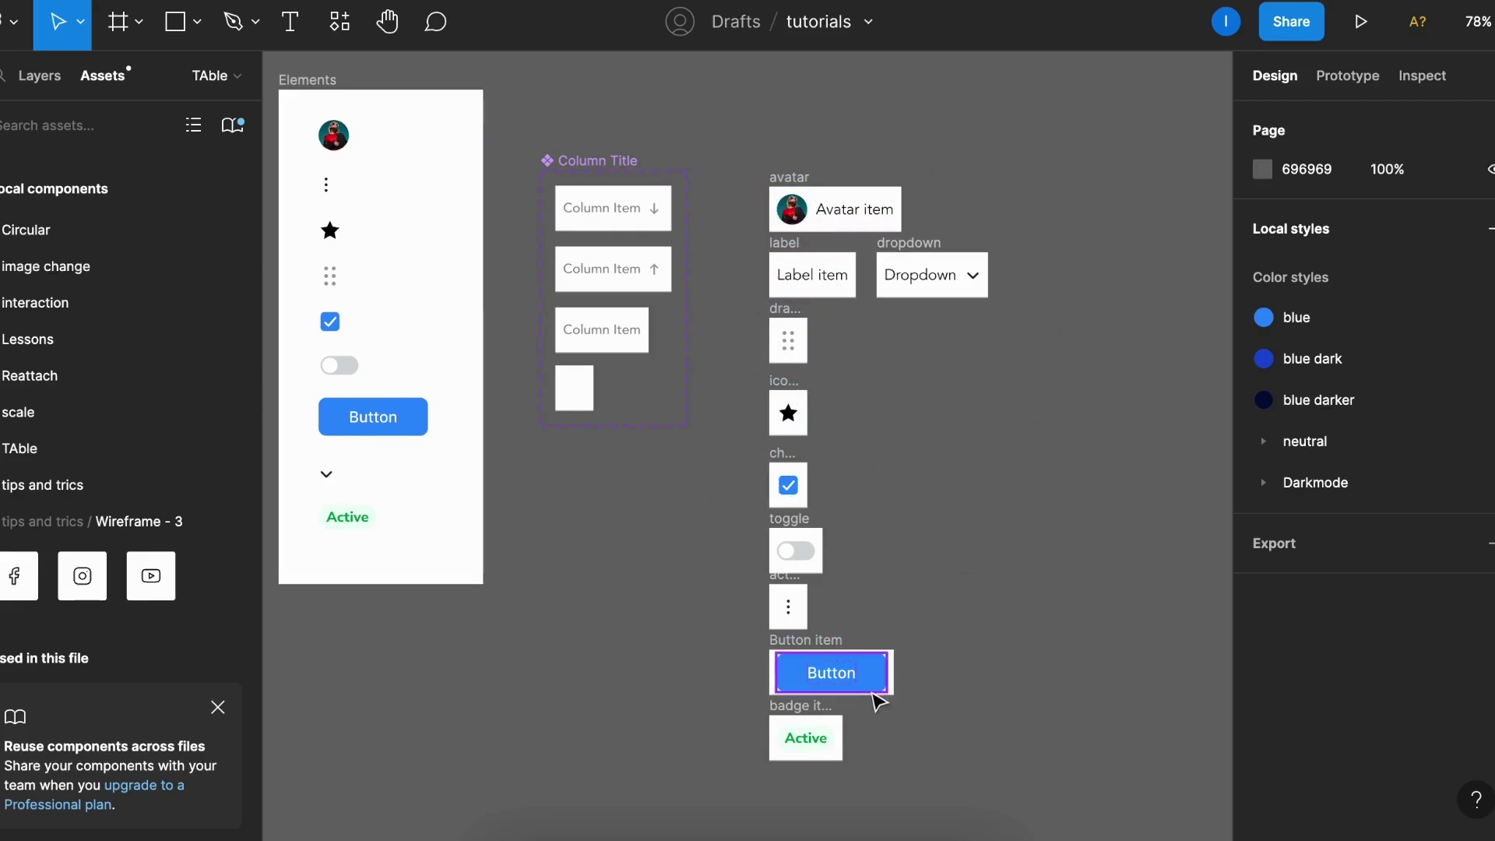
left_click(803, 171)
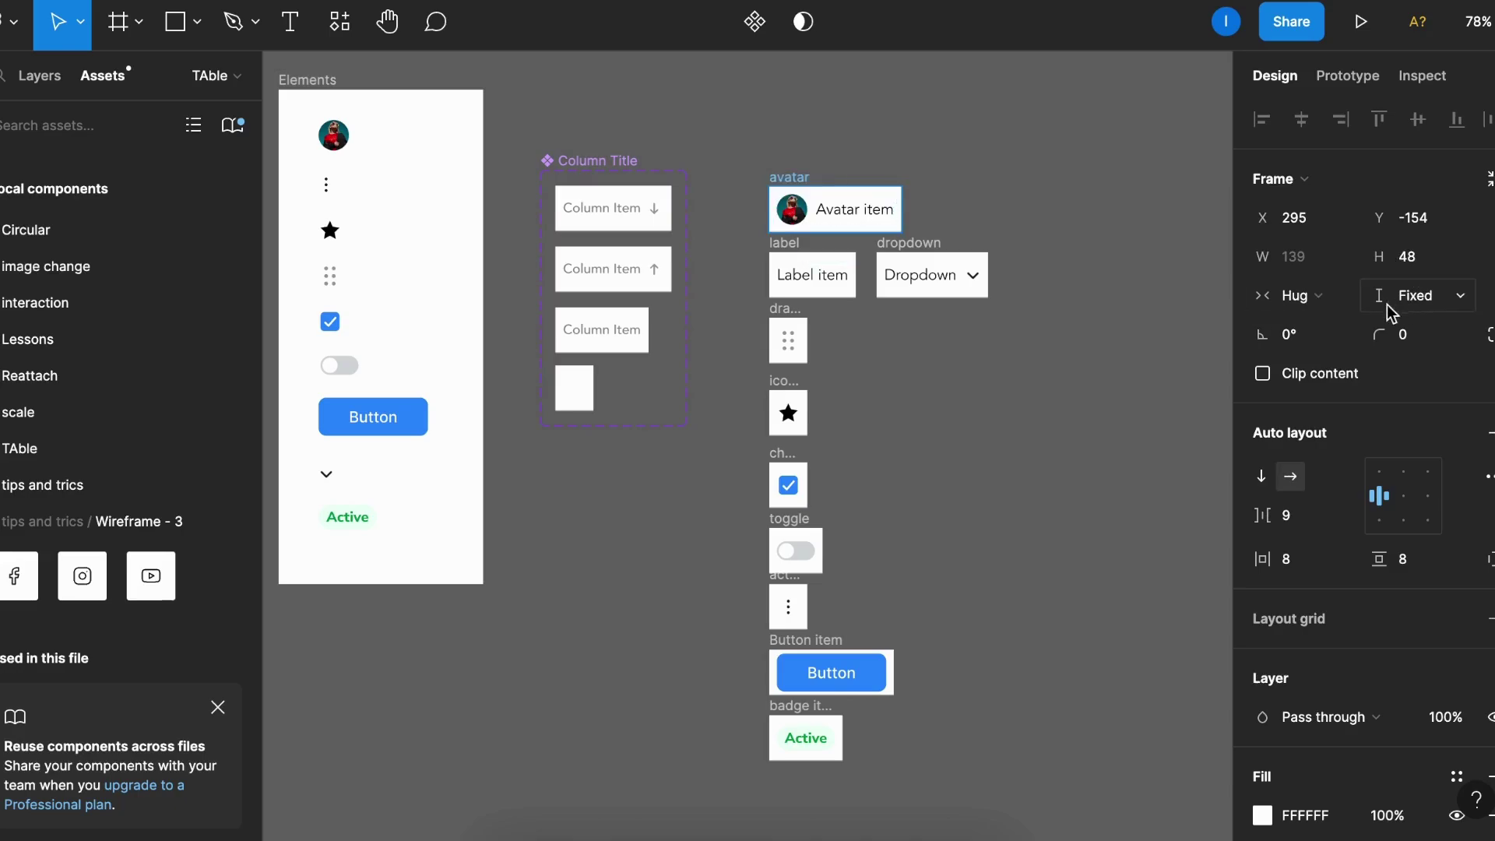
left_click(806, 737)
scroll(1245, 608, "down", 5)
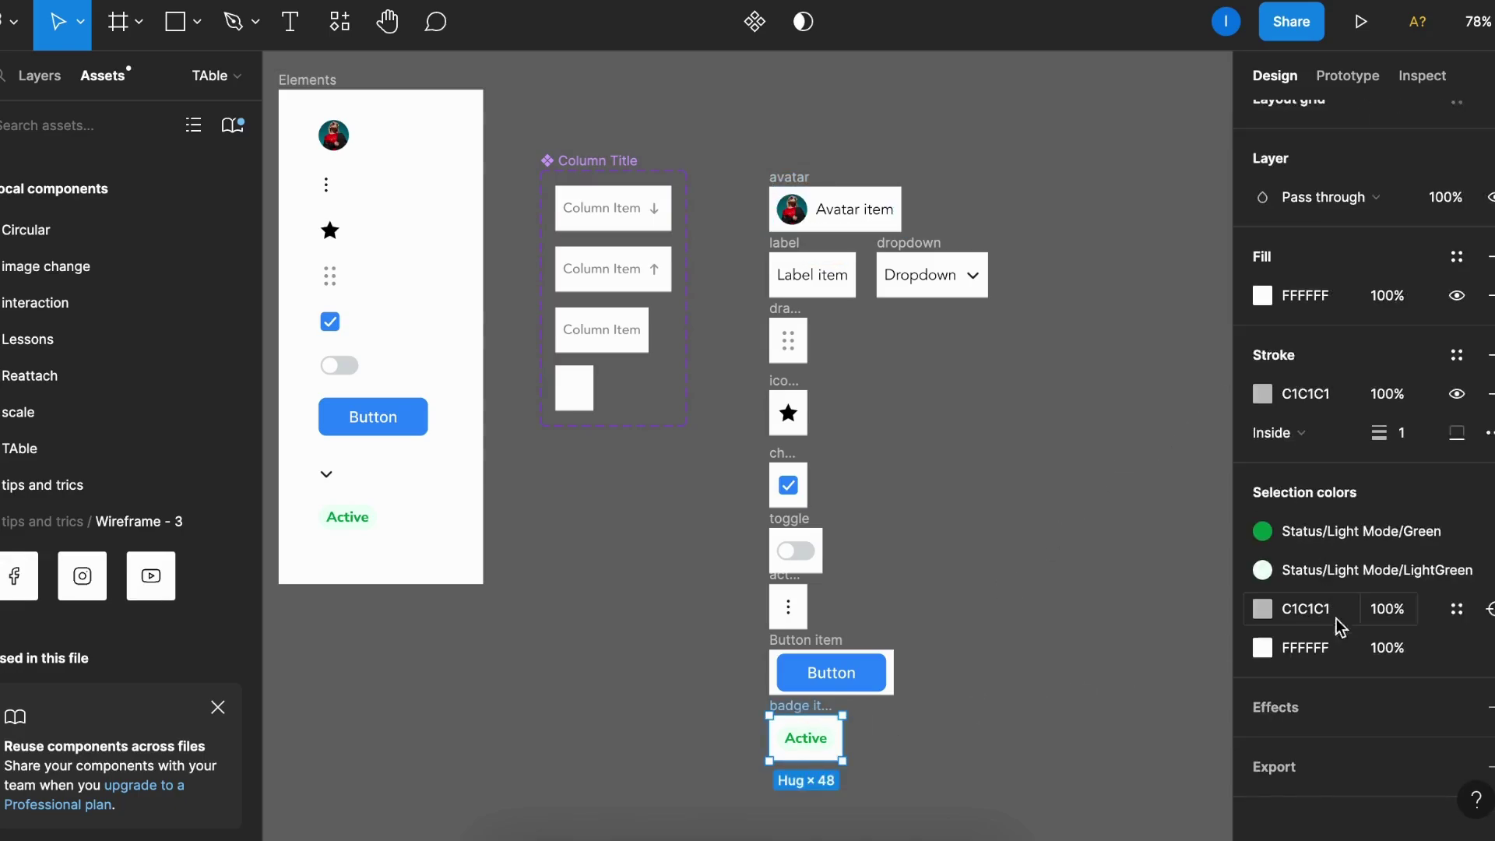
left_click(1461, 445)
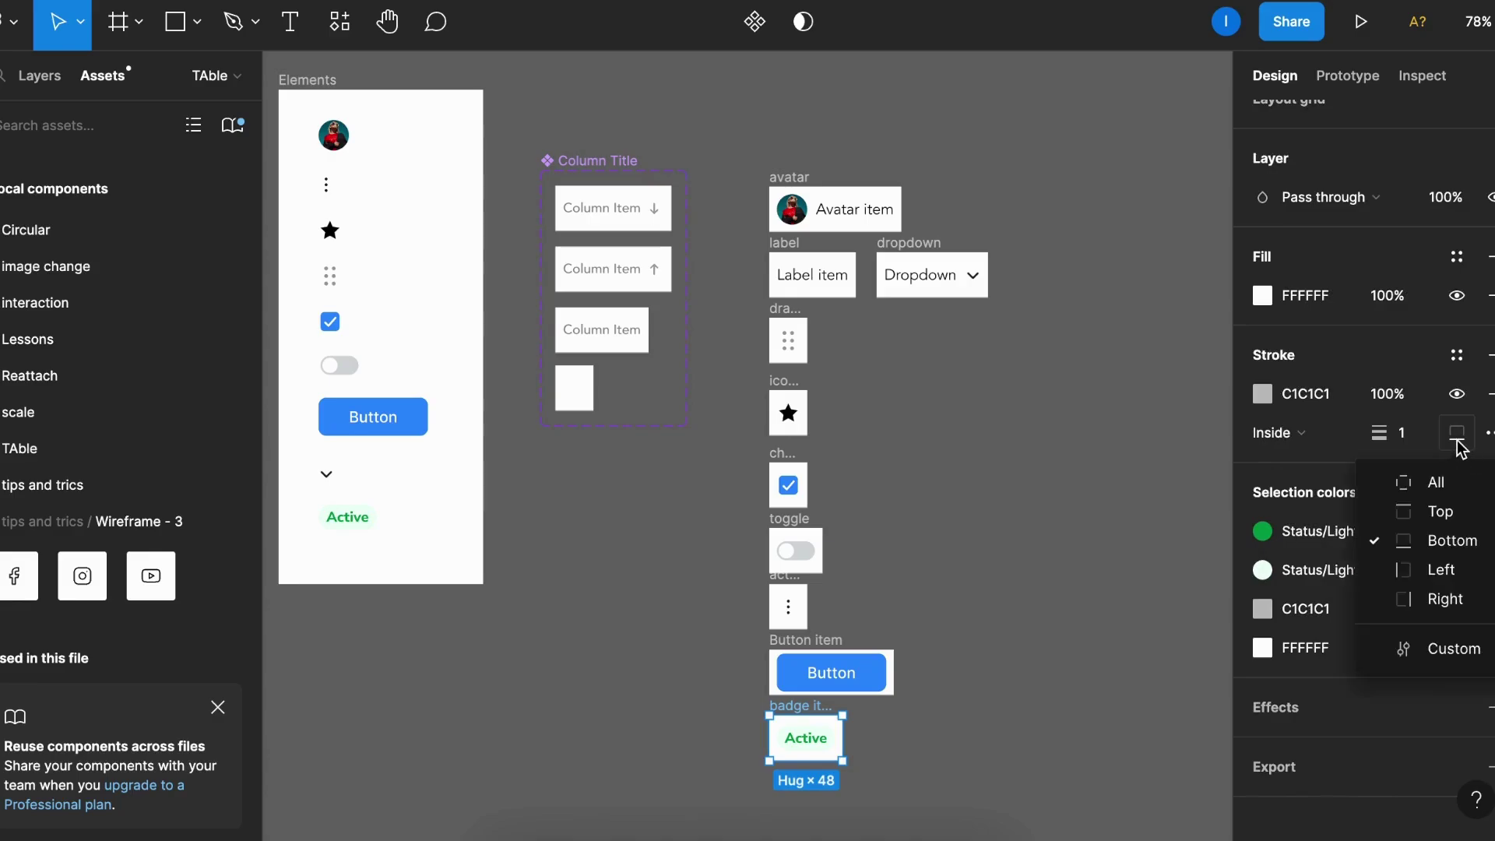
left_click(1457, 440)
left_click(1080, 406)
Combine all the item frames, from avatar to badge, into a component set and rename it "Table itens".
scroll(1044, 403, "down", 2)
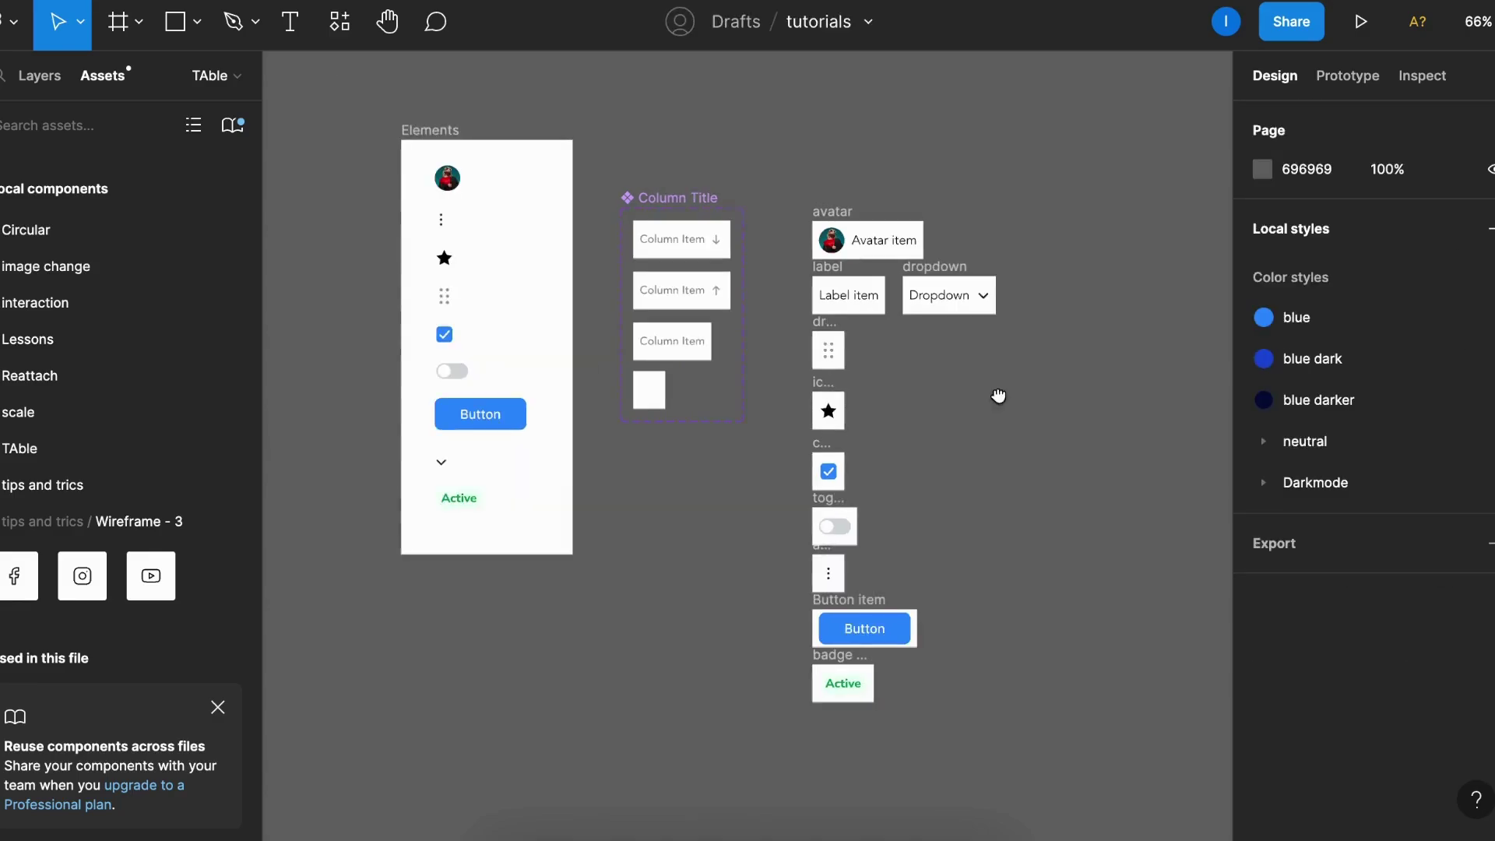
scroll(1044, 397, "right", 1)
left_click_drag(741, 174, 966, 701)
left_click(738, 25)
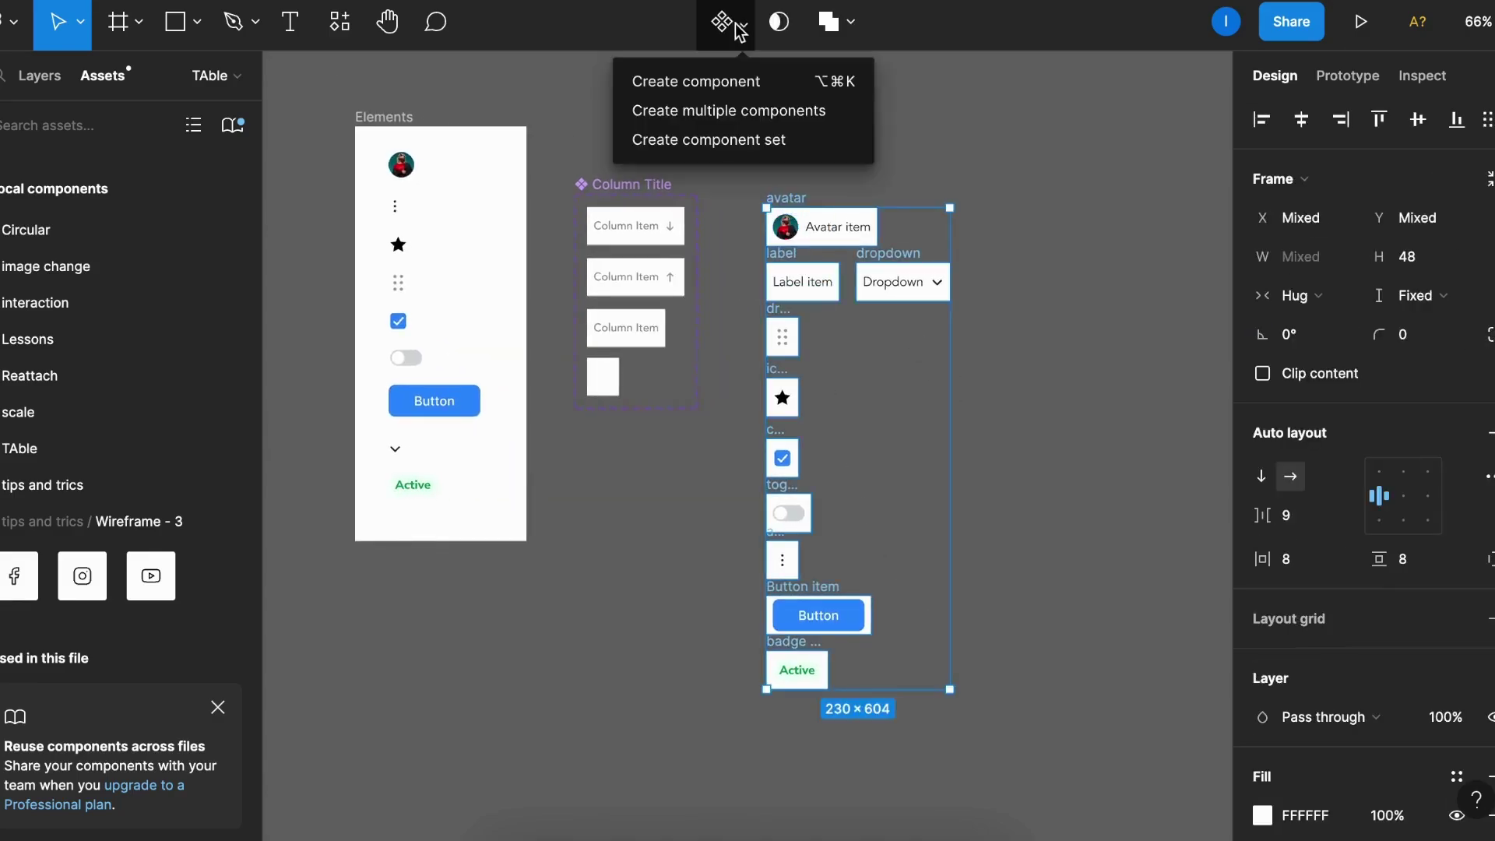
left_click(761, 141)
double_click(786, 184)
type("Table itens")
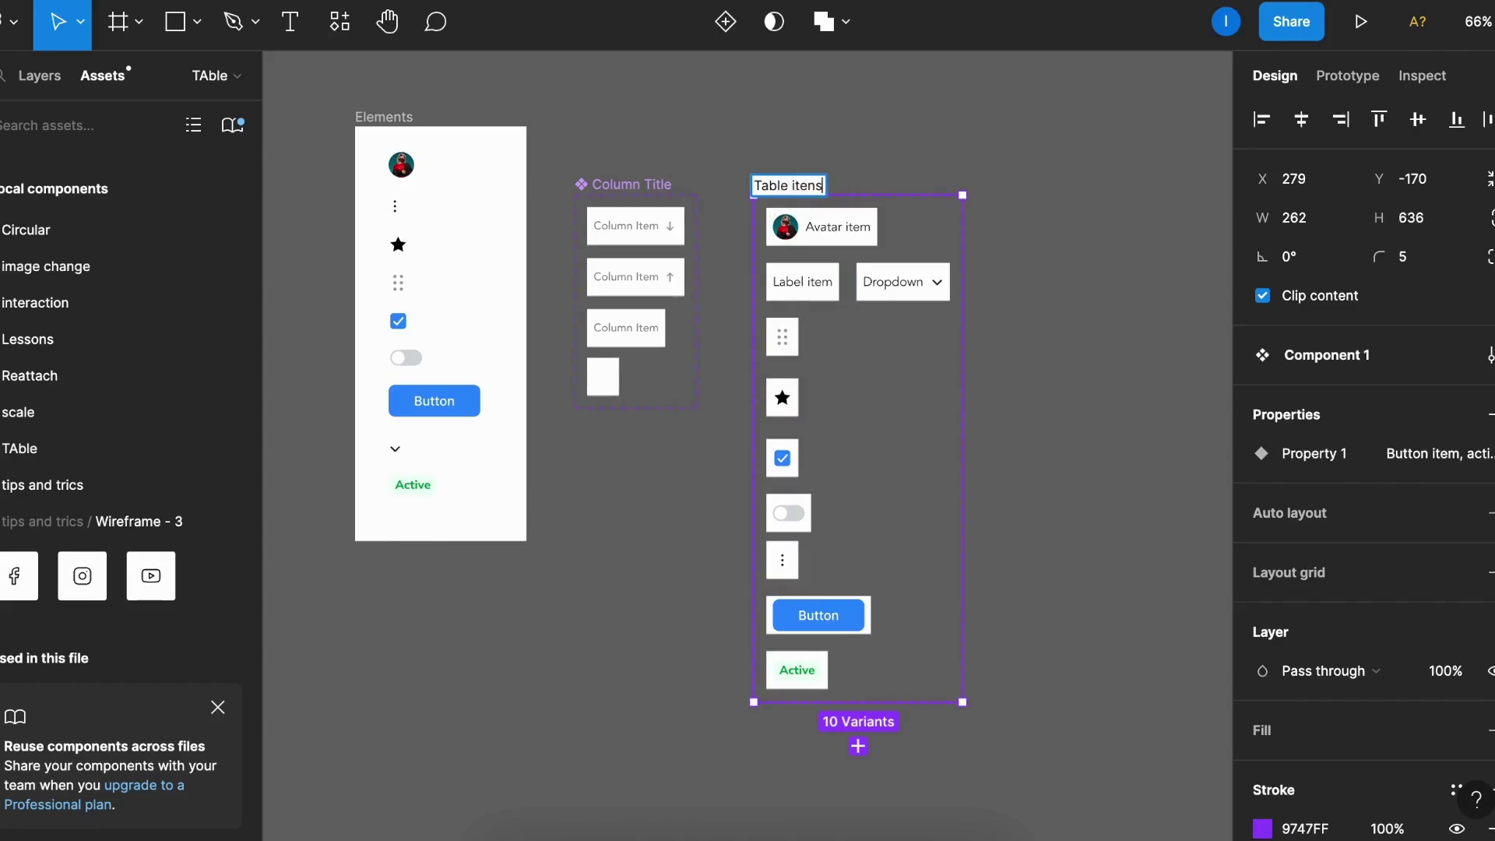
left_click(1095, 323)
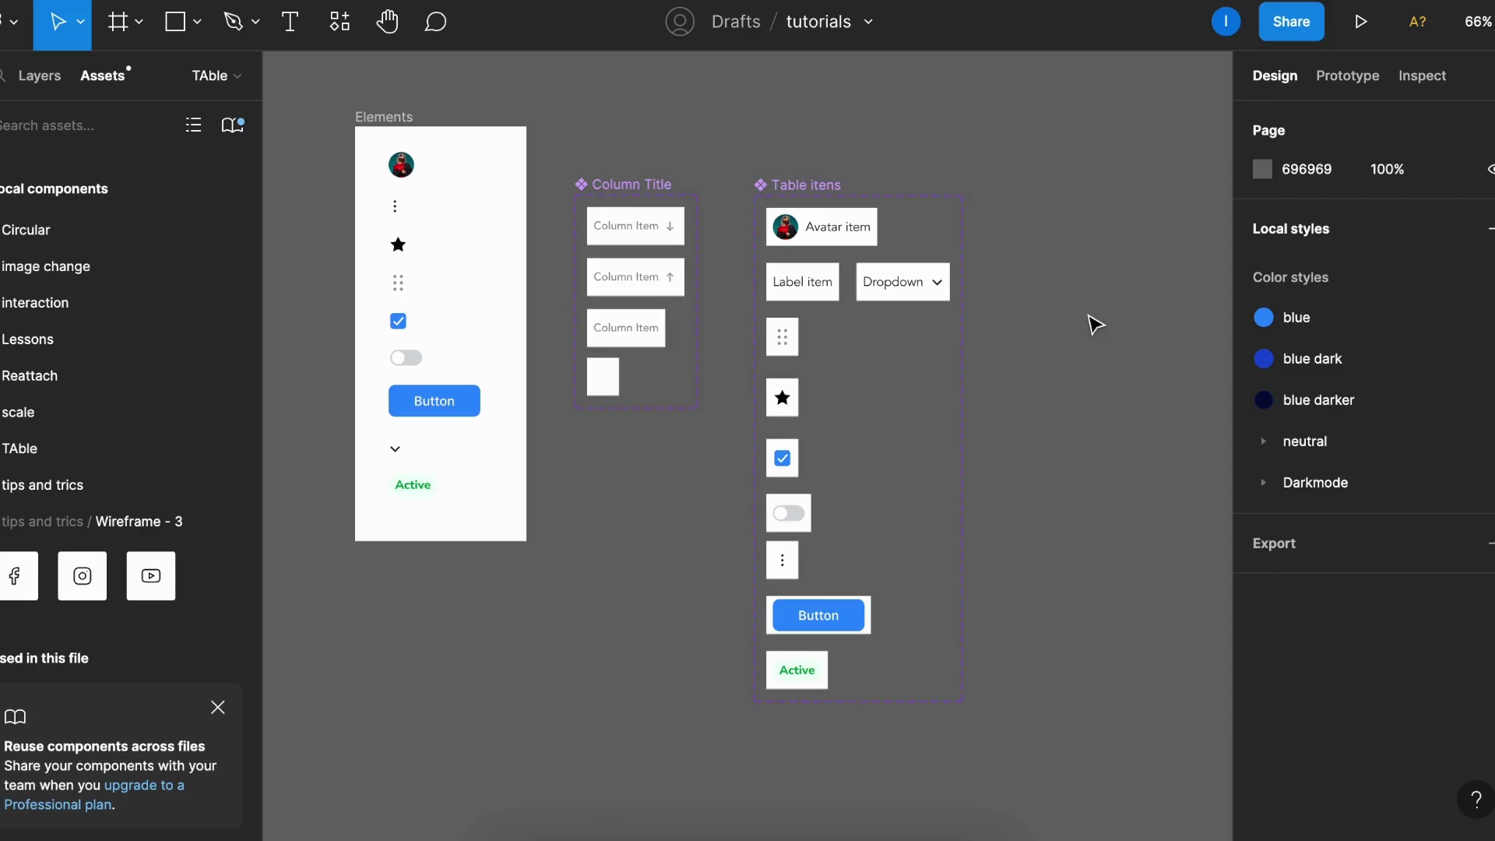
Place an instance of the Sorting down column title on the empty canvas beside the Table itens set.
scroll(1095, 323, "right", 2)
left_click(498, 230)
left_click_drag(499, 229, 1008, 207)
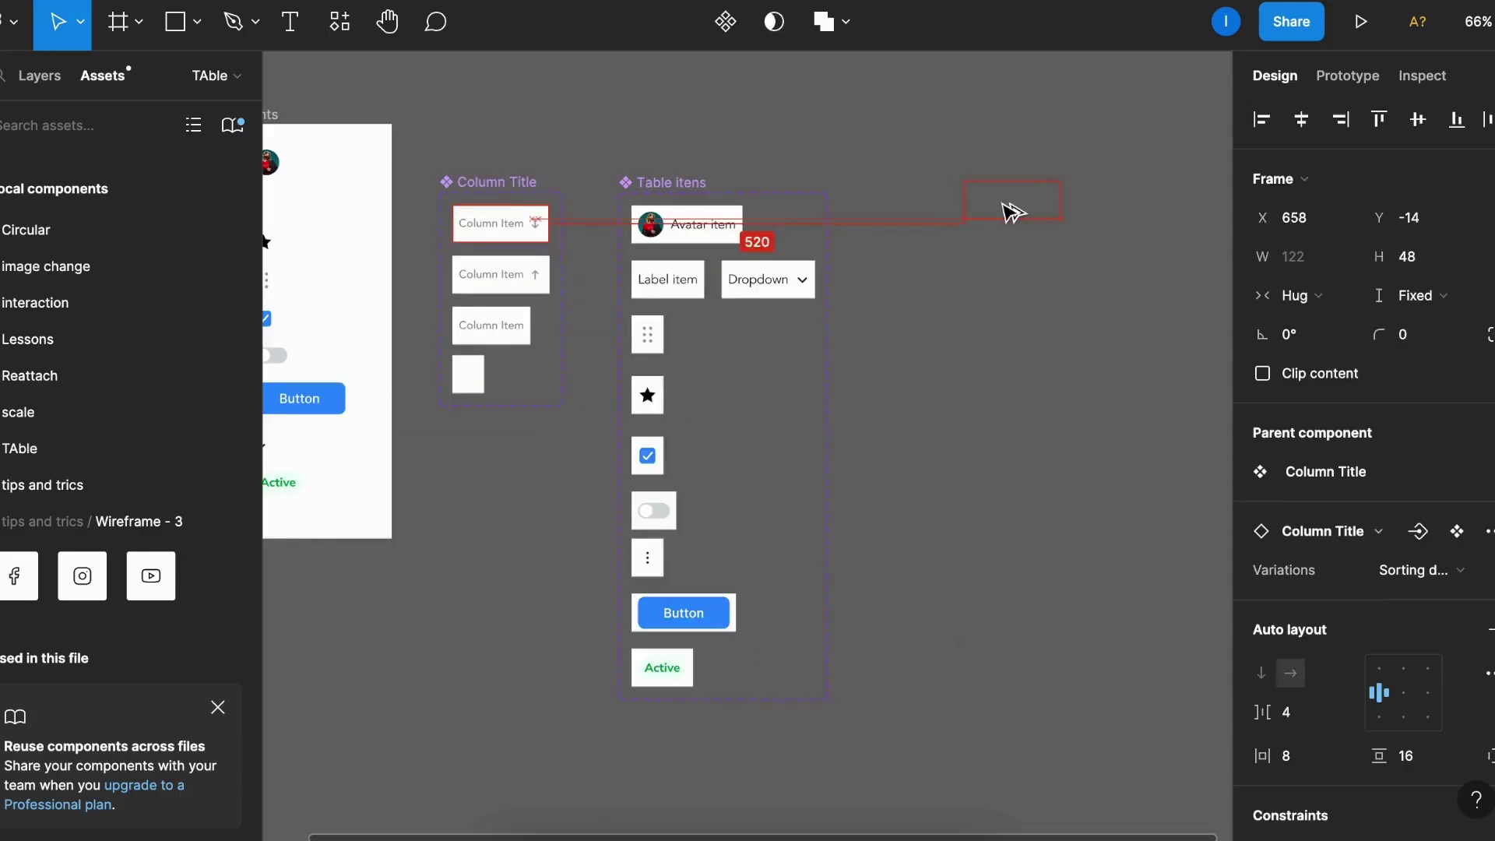
Change the placed column title instance's text to "User".
double_click(1025, 201)
double_click(1025, 201)
type("User")
Place an avatar item instance directly beneath the User title and duplicate it downward to make eight stacked rows.
left_click(664, 227)
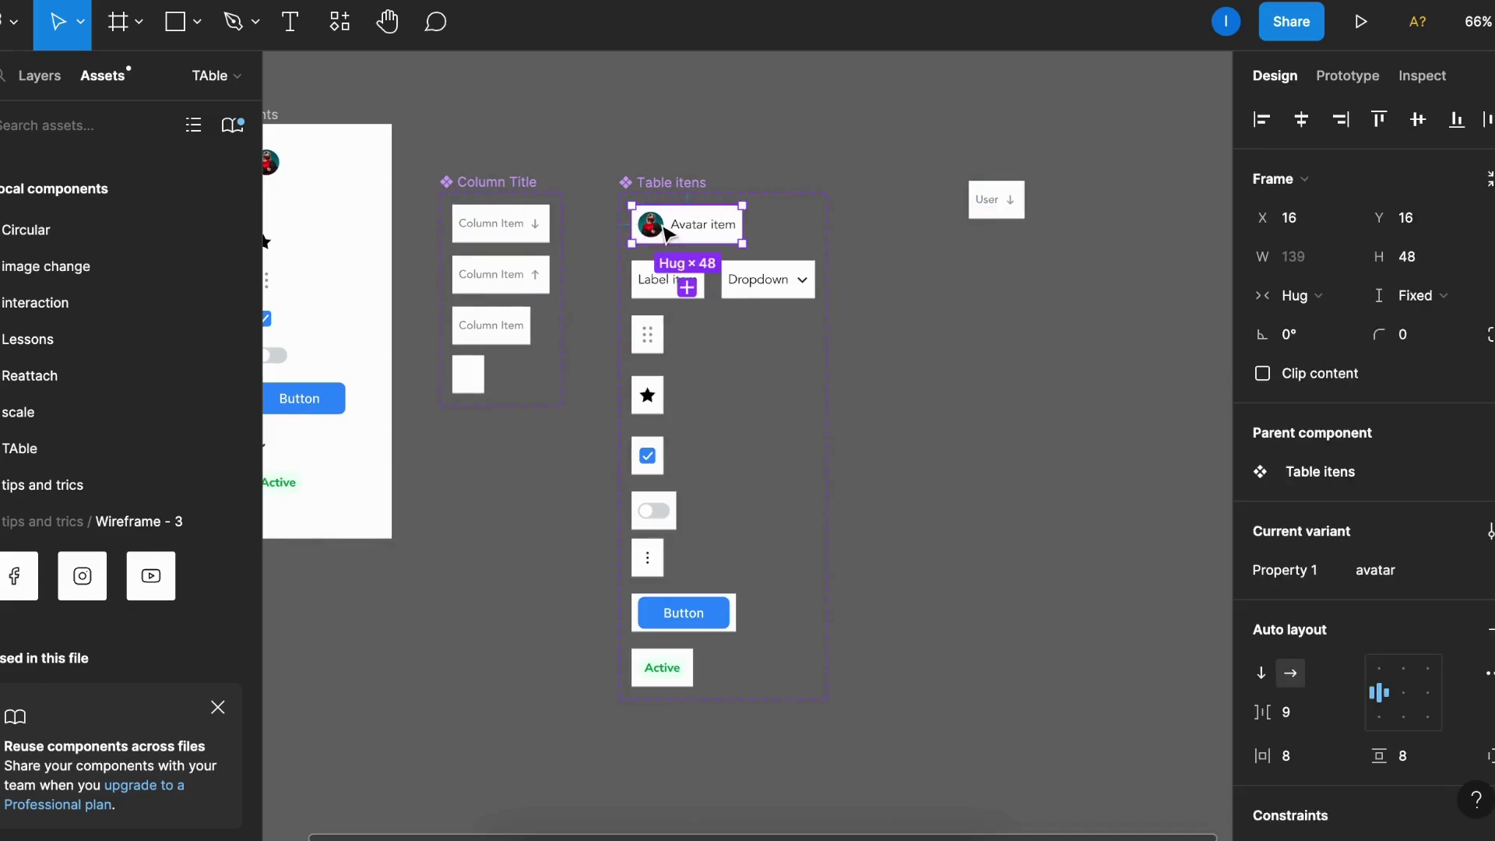
left_click_drag(664, 226, 1026, 266)
left_click_drag(1026, 267, 1027, 305)
key("super+d")
key("super+d")
key("super+d")
key("super+d")
key("super+d")
key("super+d")
Wrap the User title and its avatar rows in a vertical auto layout frame and name it "avatar colunm".
left_click_drag(932, 151, 1094, 558)
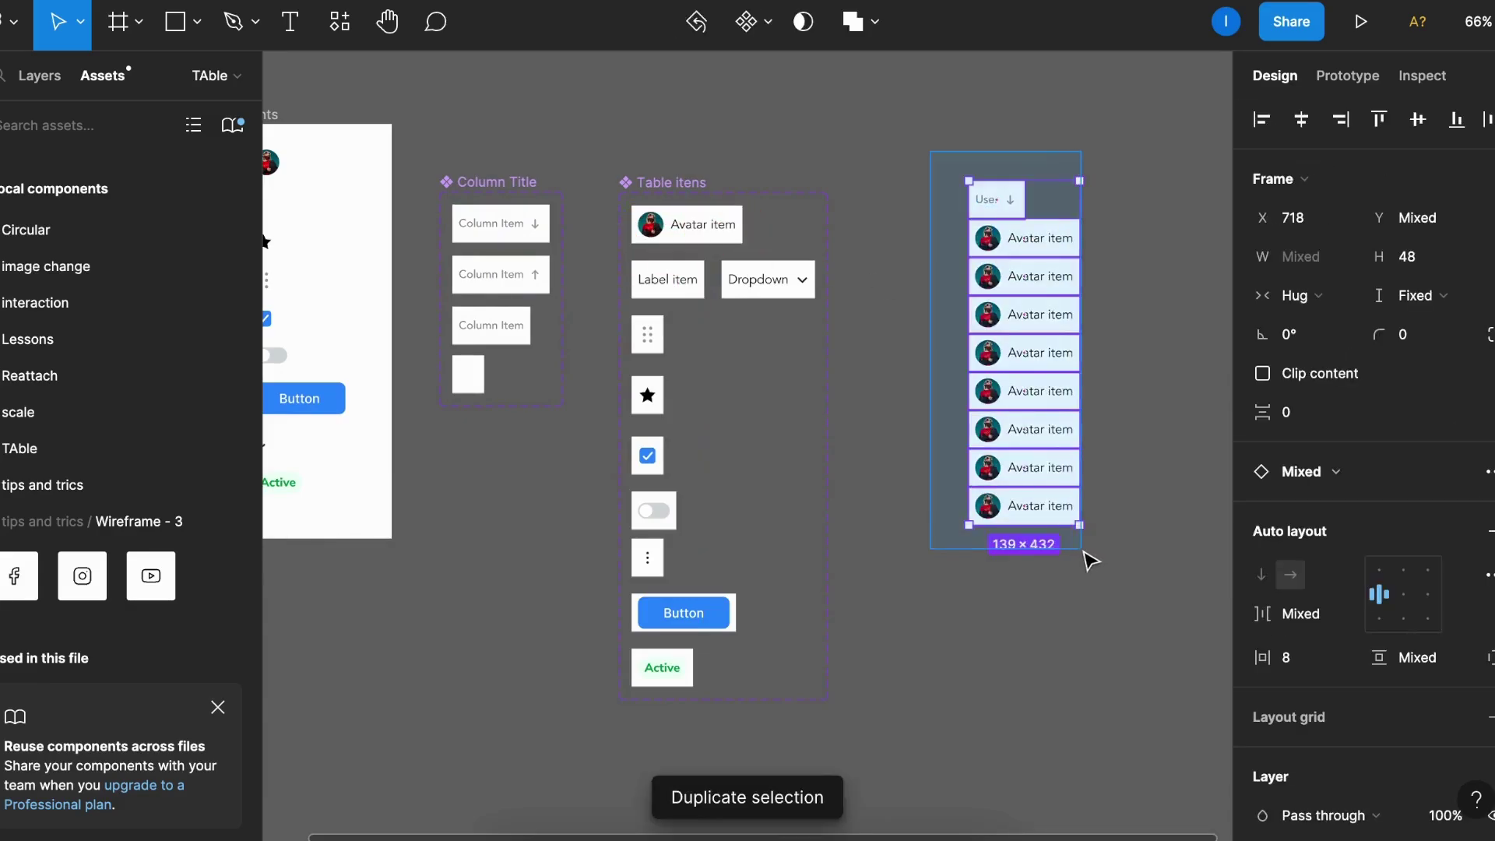
key("shift+a")
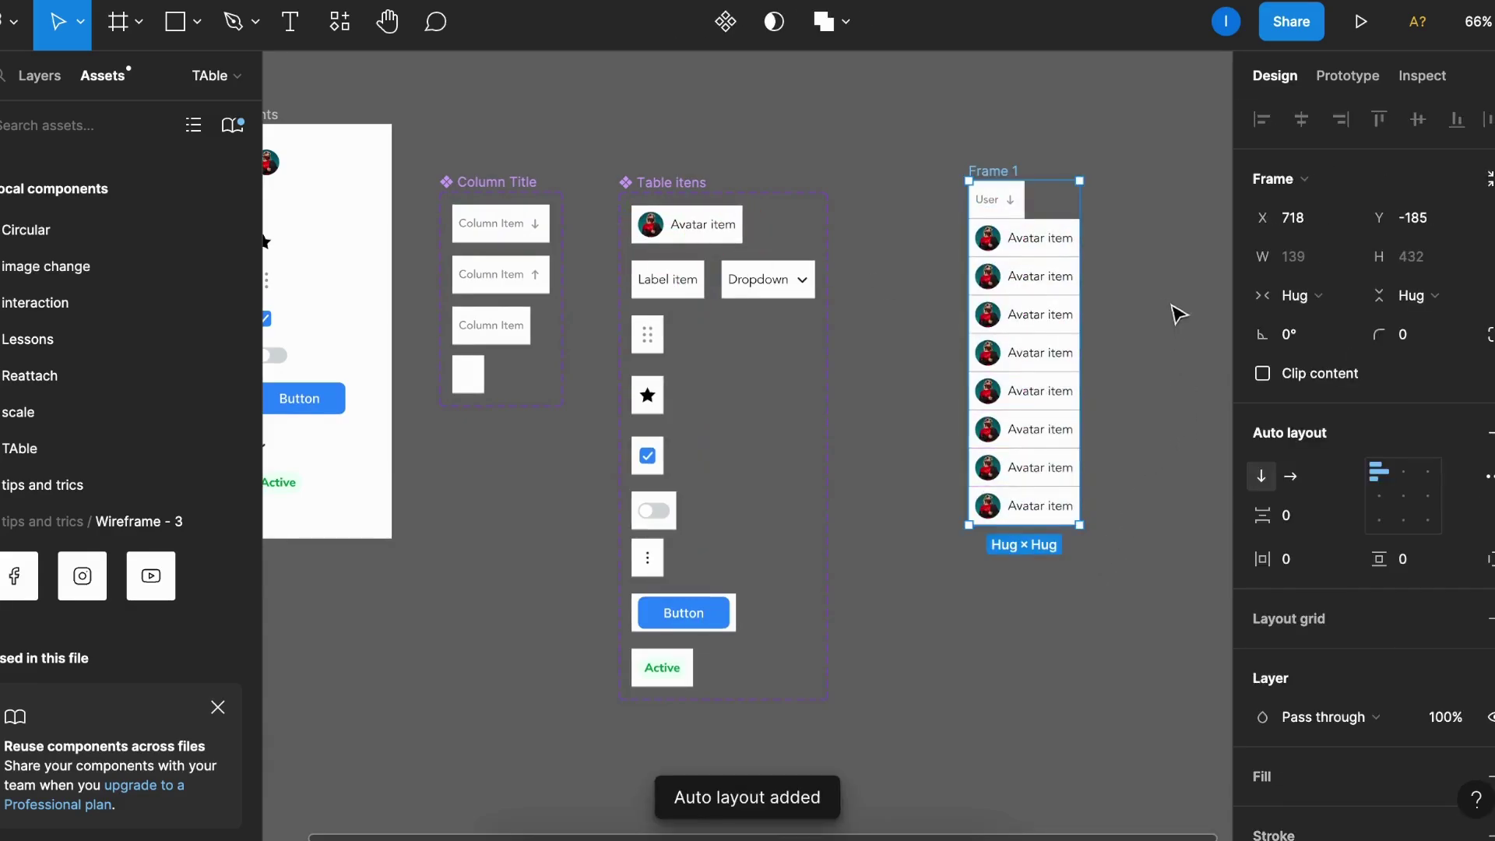
double_click(1015, 172)
type("avatar colunm")
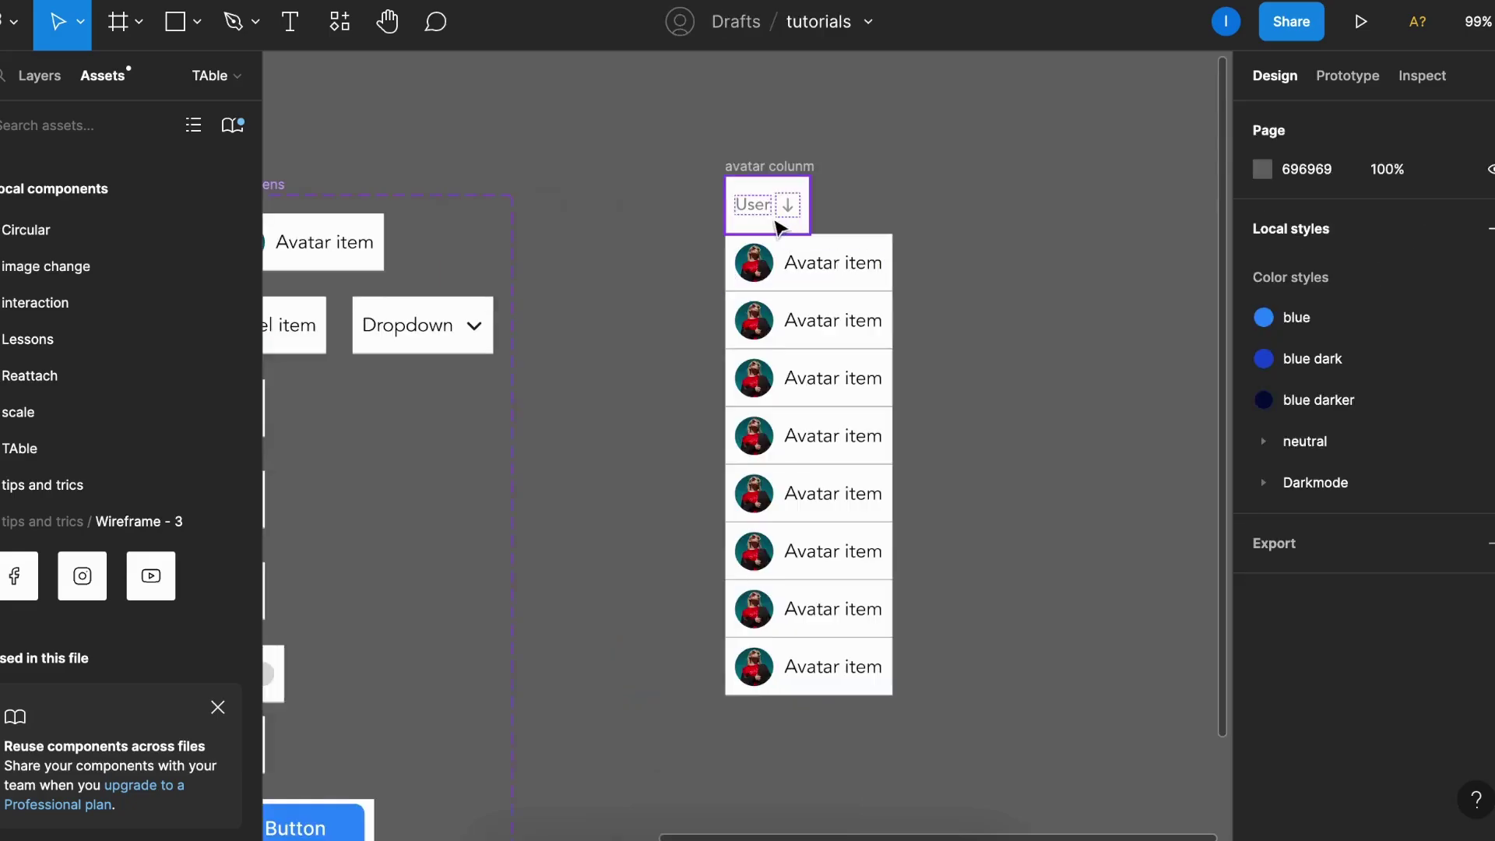
Set the User title's horizontal resizing to fill the avatar column's width.
left_click(767, 214)
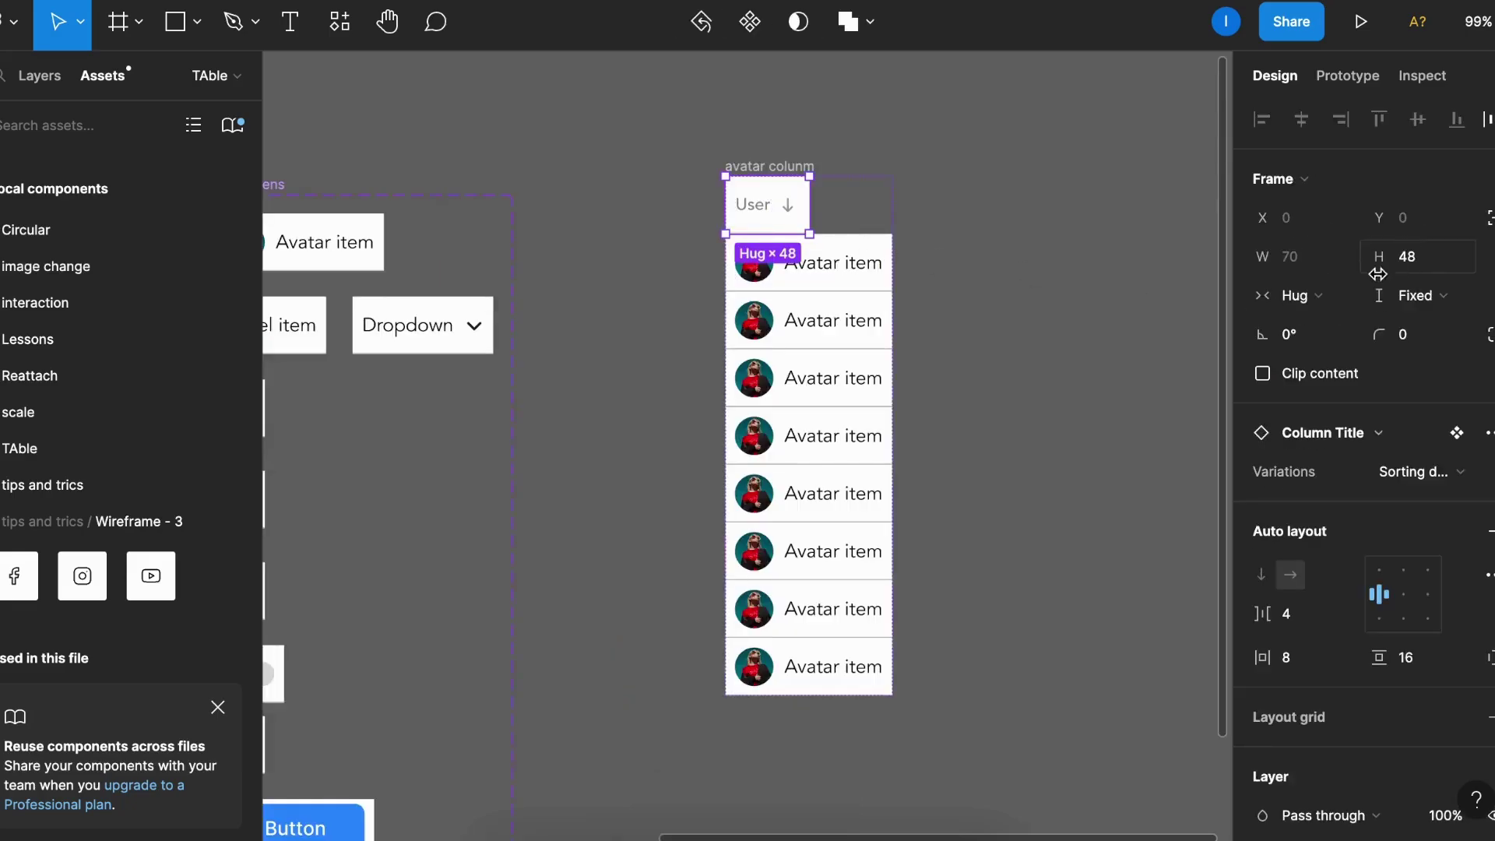
left_click(1327, 299)
left_click(1338, 320)
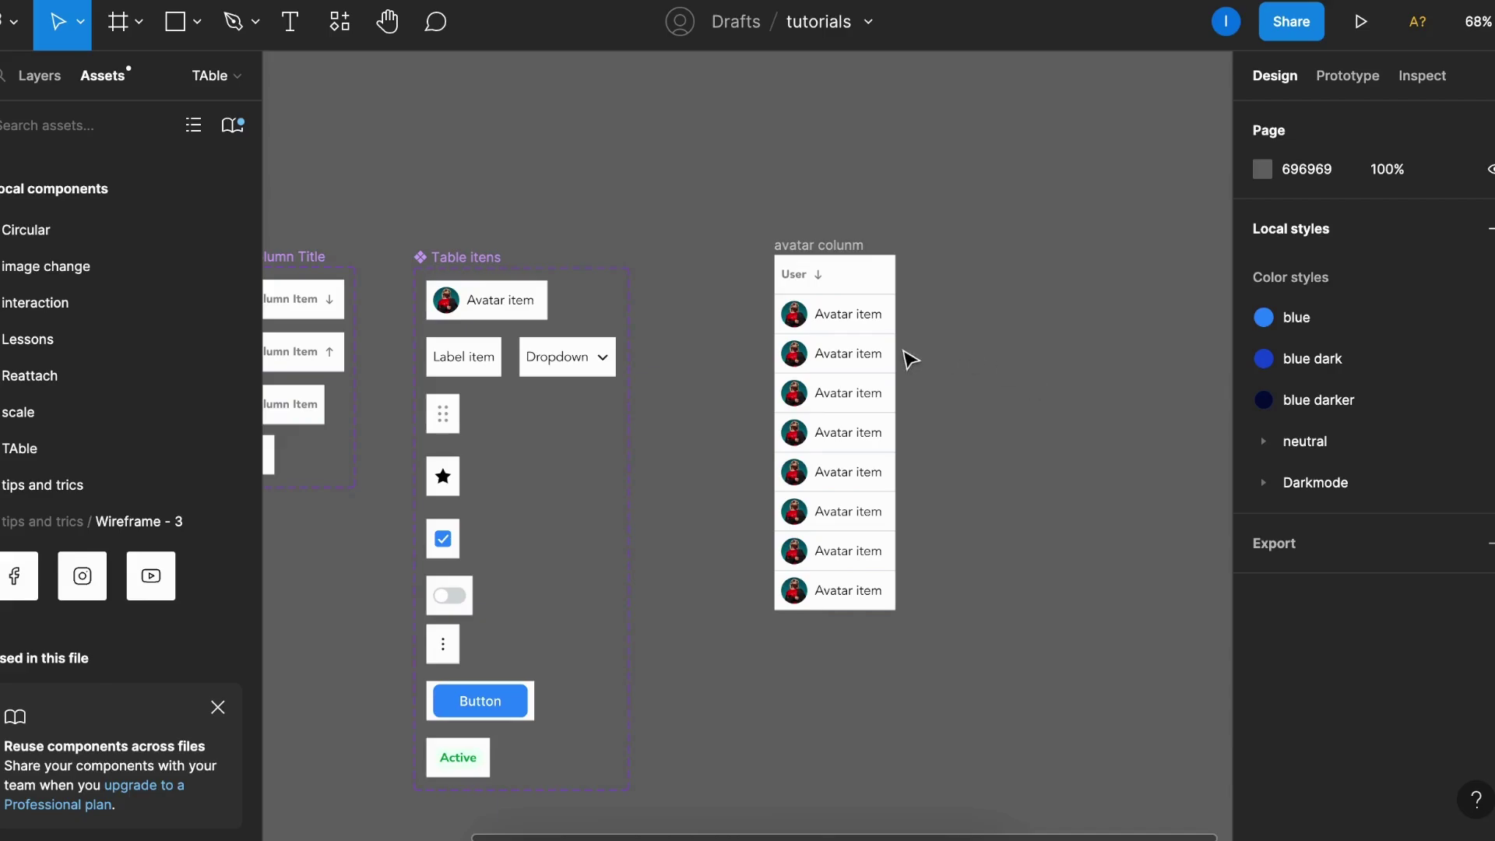
Move the avatar column aside and stack a blank column title instance above two drag item instances in the freed space.
scroll(694, 402, "down", 2)
left_click_drag(774, 221, 879, 214)
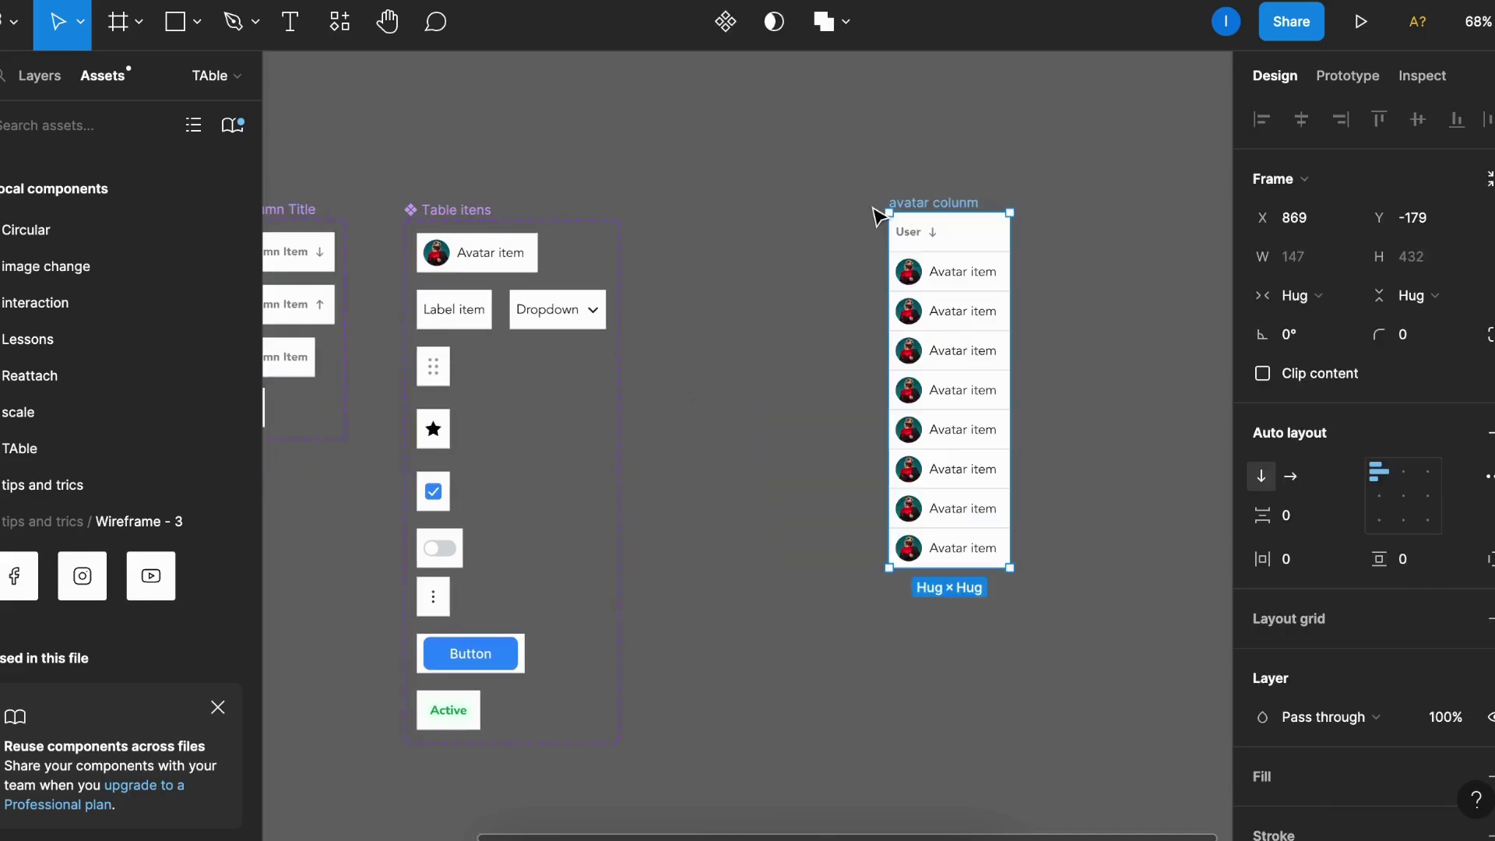
left_click_drag(434, 376, 805, 298, "alt")
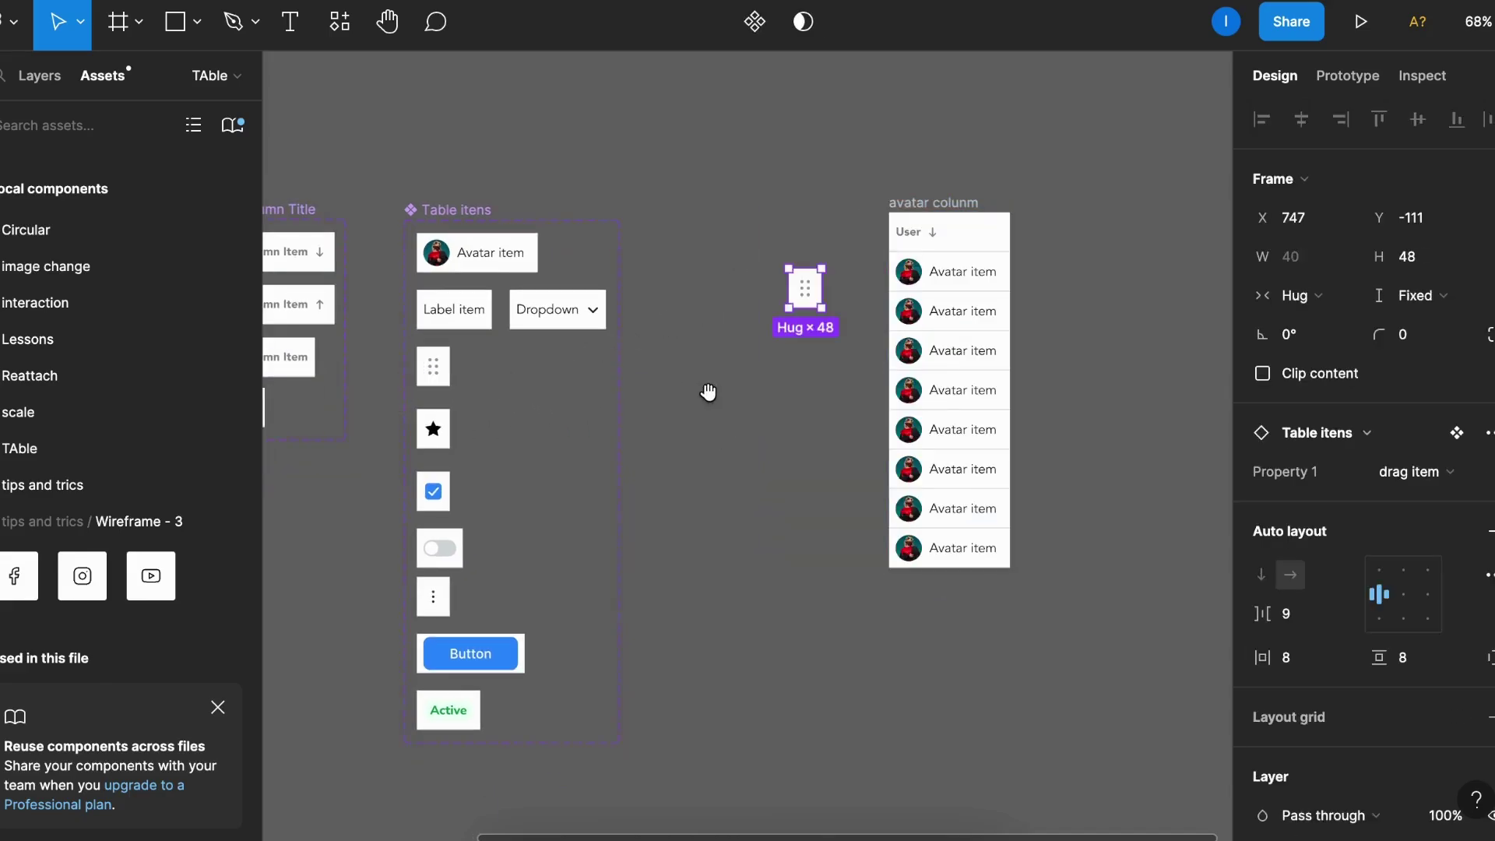
left_click_drag(712, 391, 849, 385)
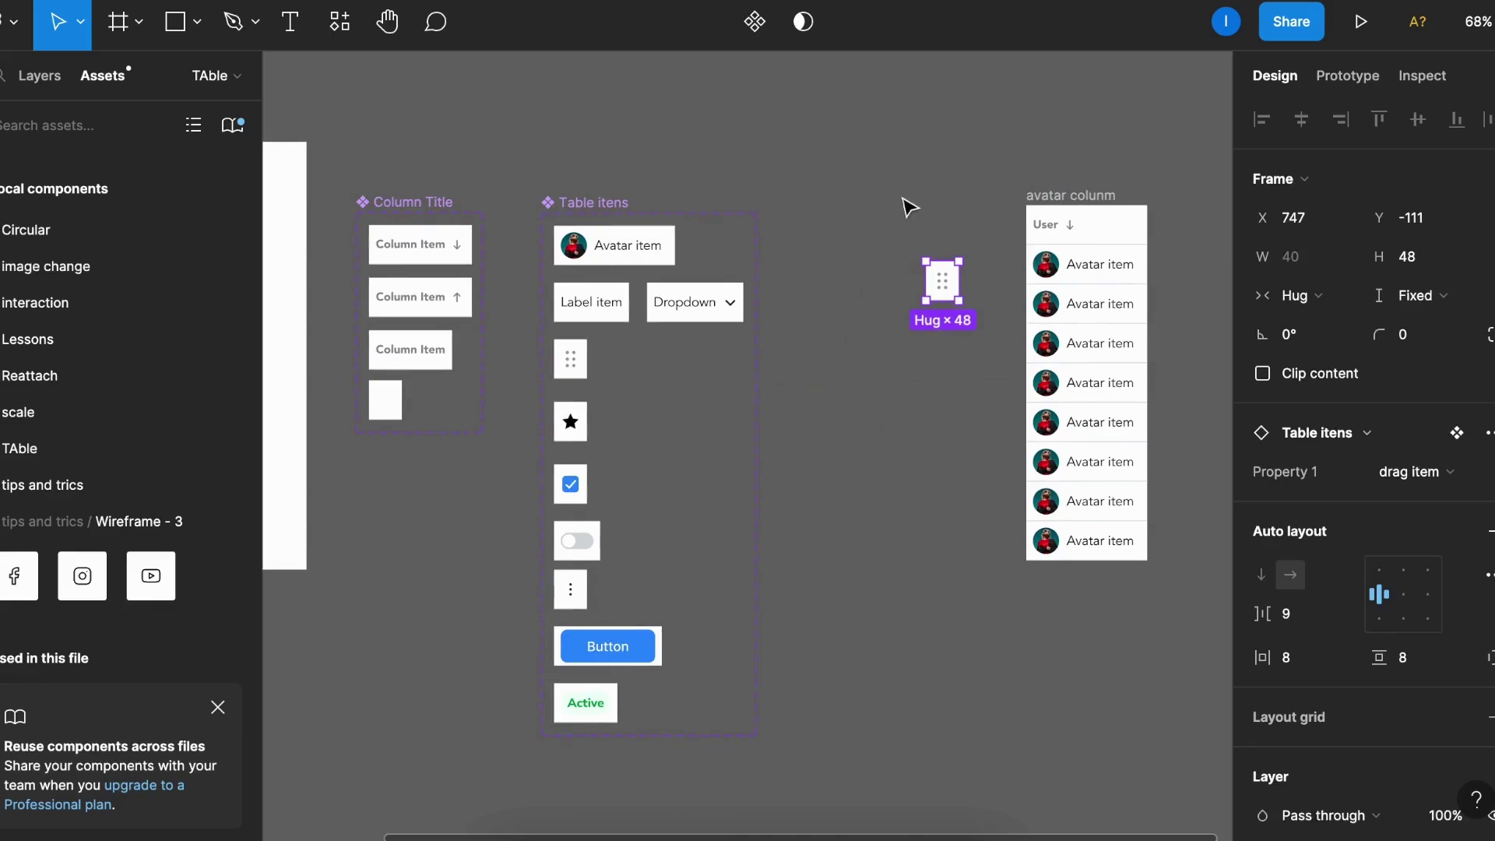
left_click_drag(384, 400, 956, 225)
scroll(958, 285, "up", 5)
left_click_drag(684, 291, 686, 380, "alt")
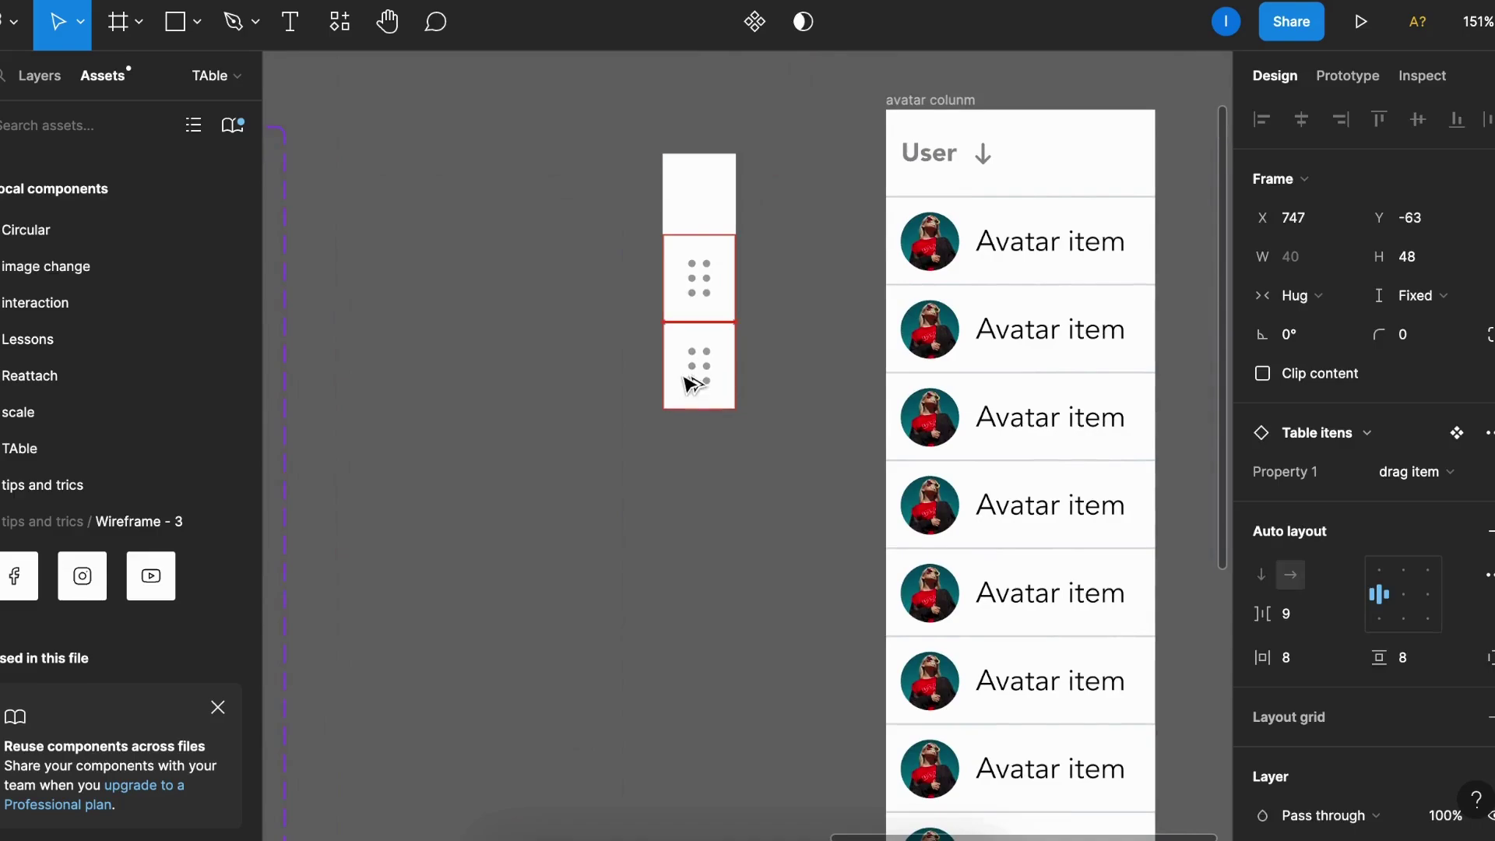
Wrap the blank title and drag items in an auto layout frame and duplicate the drag item to fill eight rows.
left_click_drag(574, 159, 687, 348)
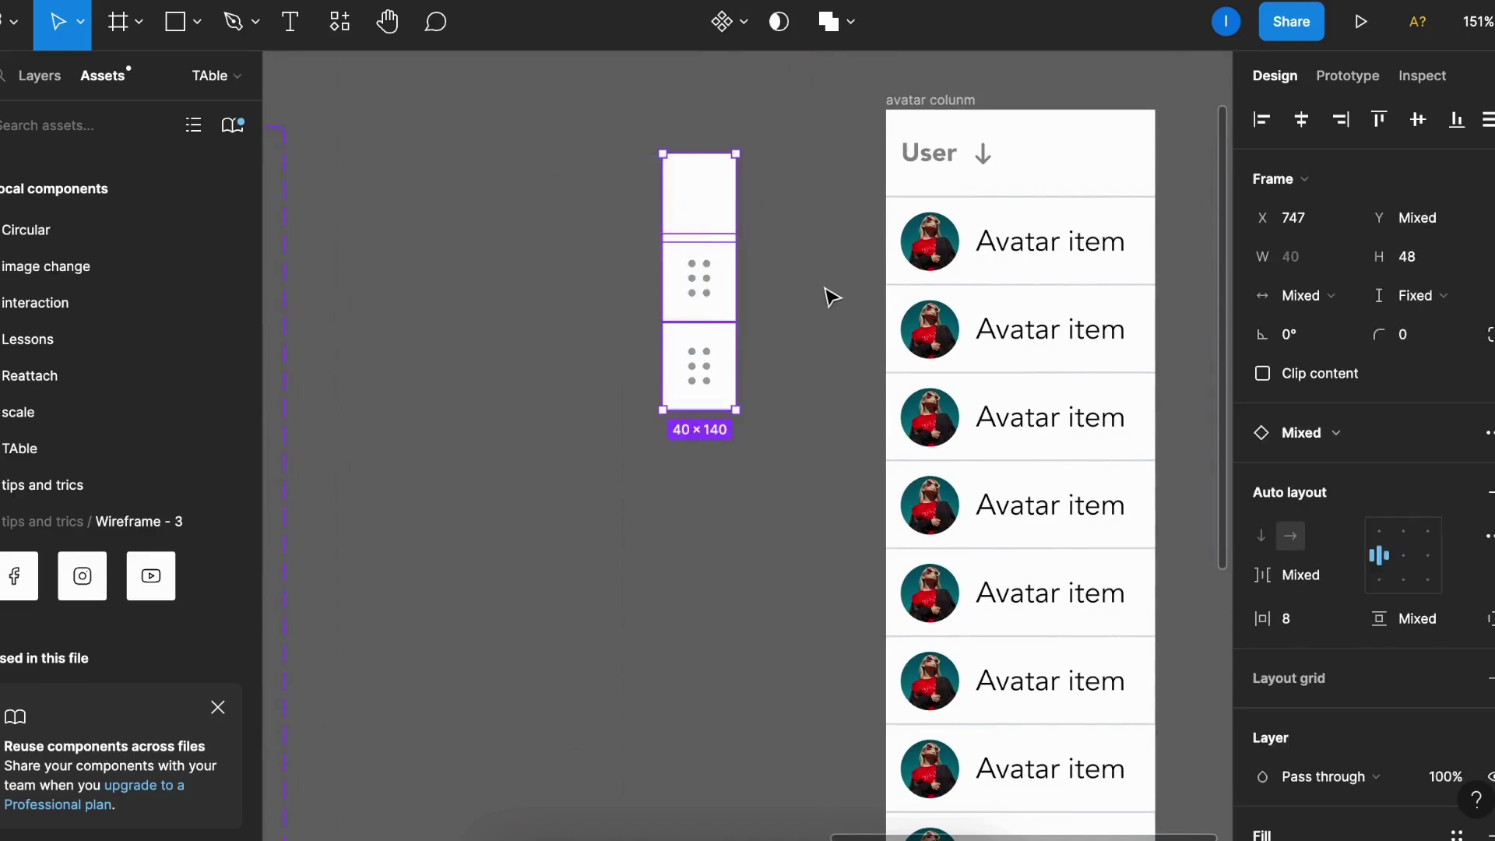
key("shift+a")
key("super+d")
key("super+d")
key("super+d")
key("super+d")
key("super+d")
scroll(837, 246, "down", 3)
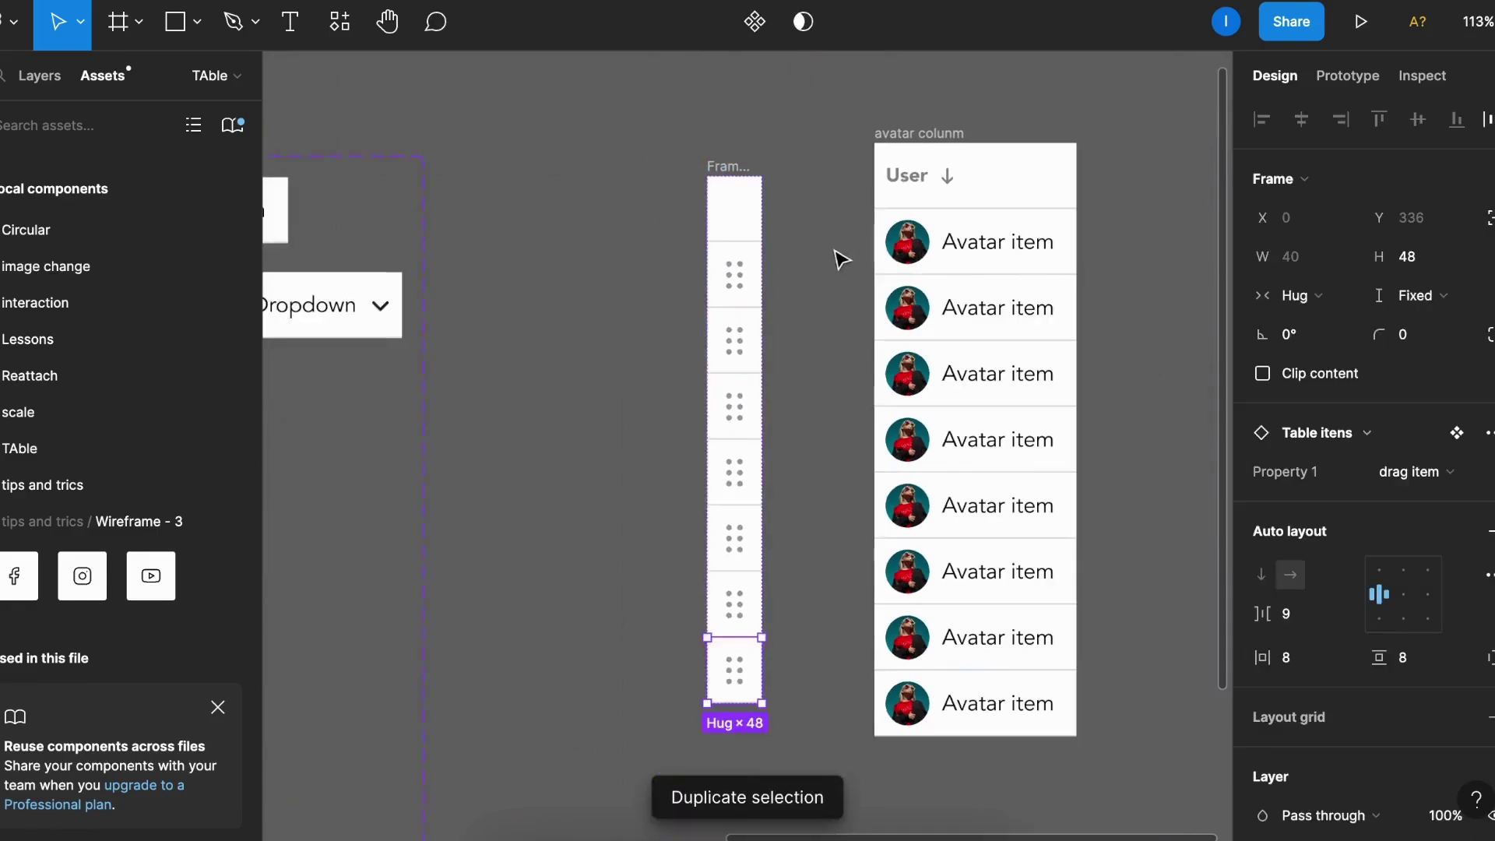
key("super+d")
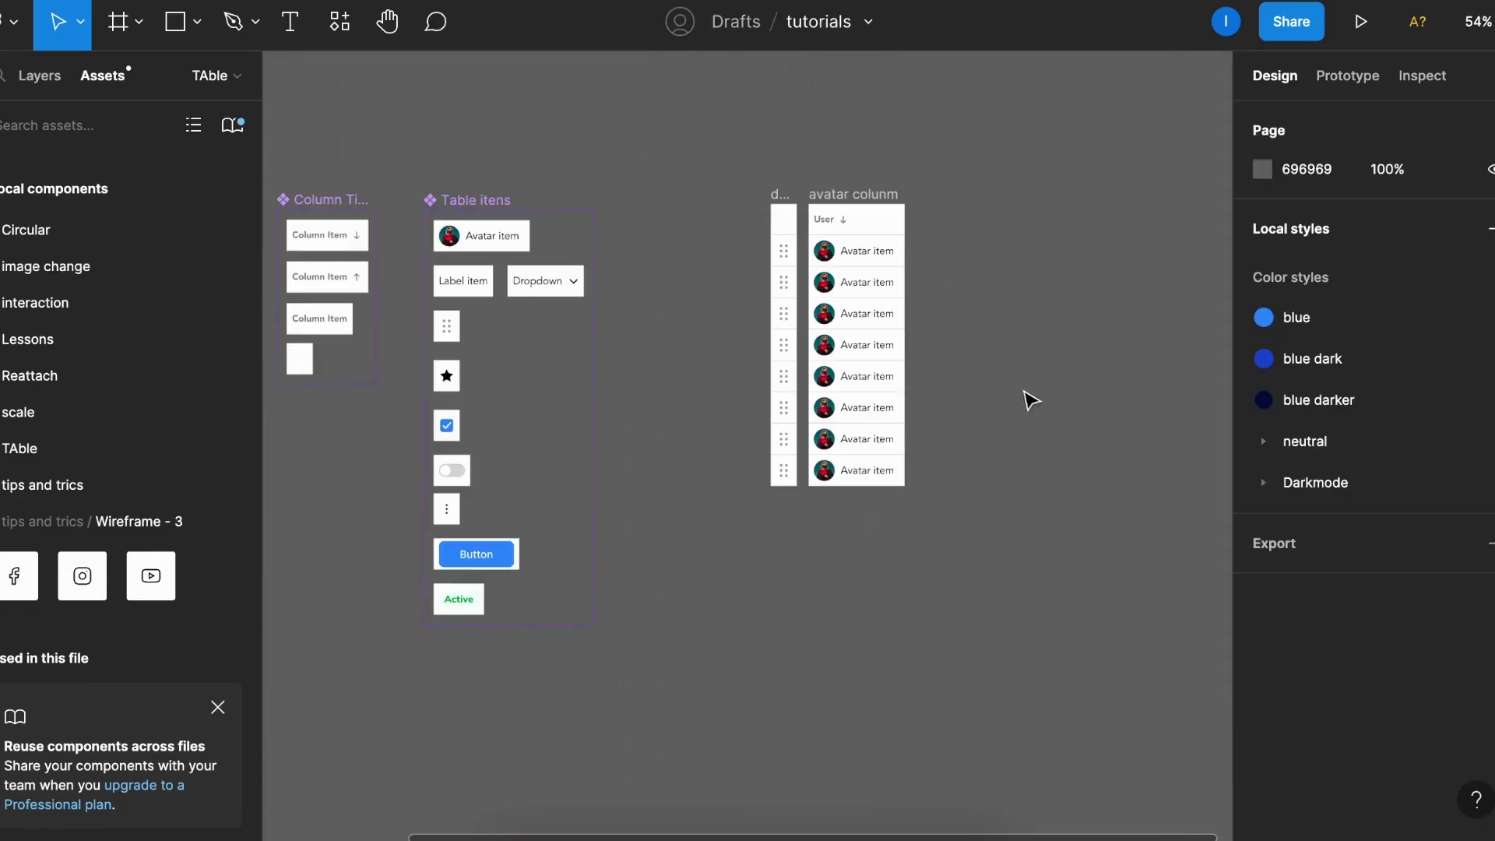
Duplicate the avatar column alongside the original and switch all avatar rows of the copy to the checkbox variant.
left_click_drag(996, 375, 858, 447)
left_click_drag(726, 265, 821, 270, "alt")
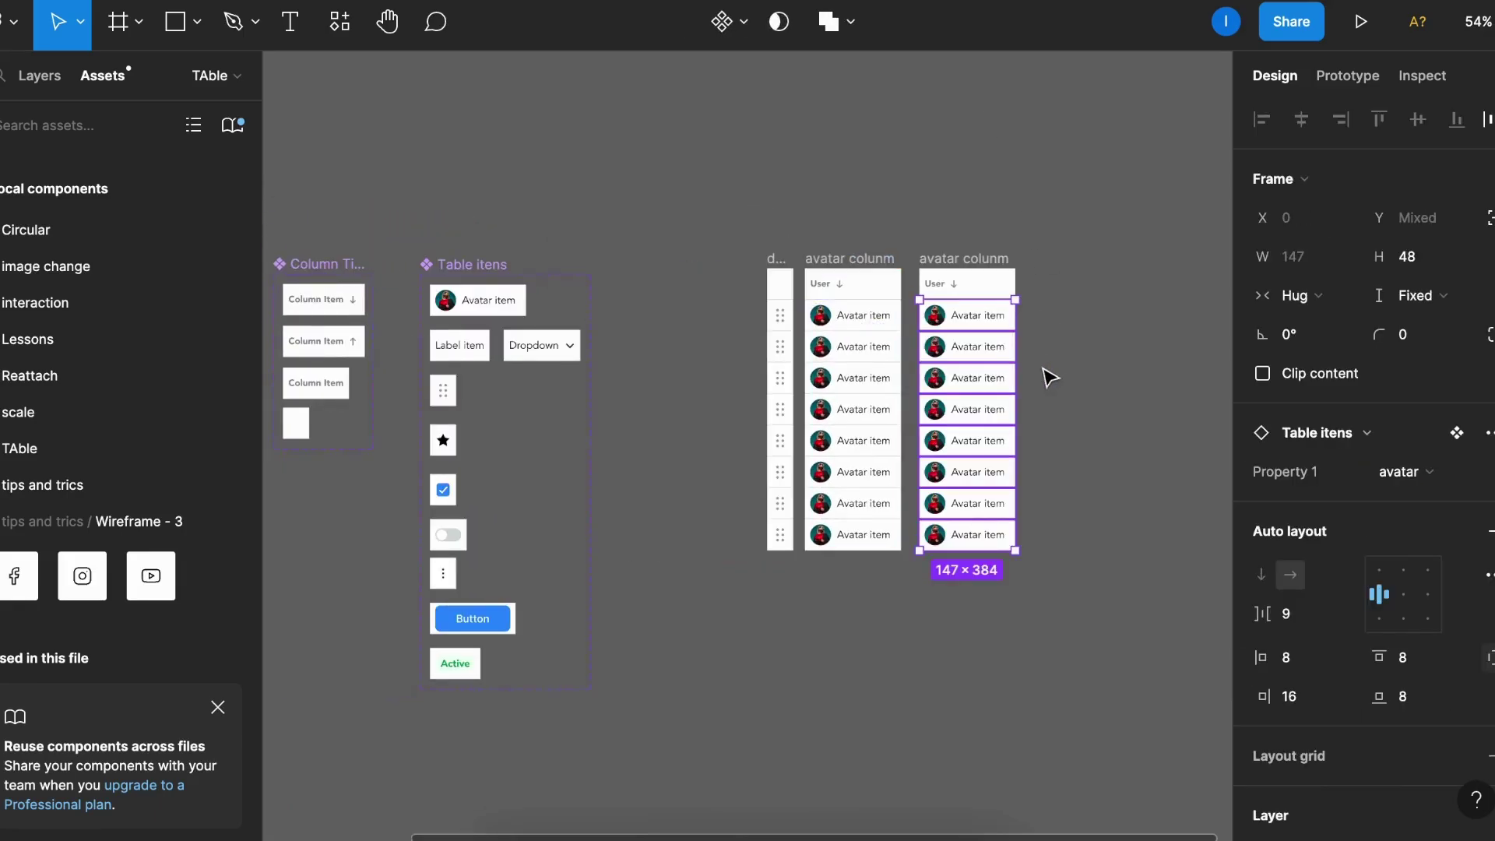
left_click(1408, 473)
left_click(1274, 530)
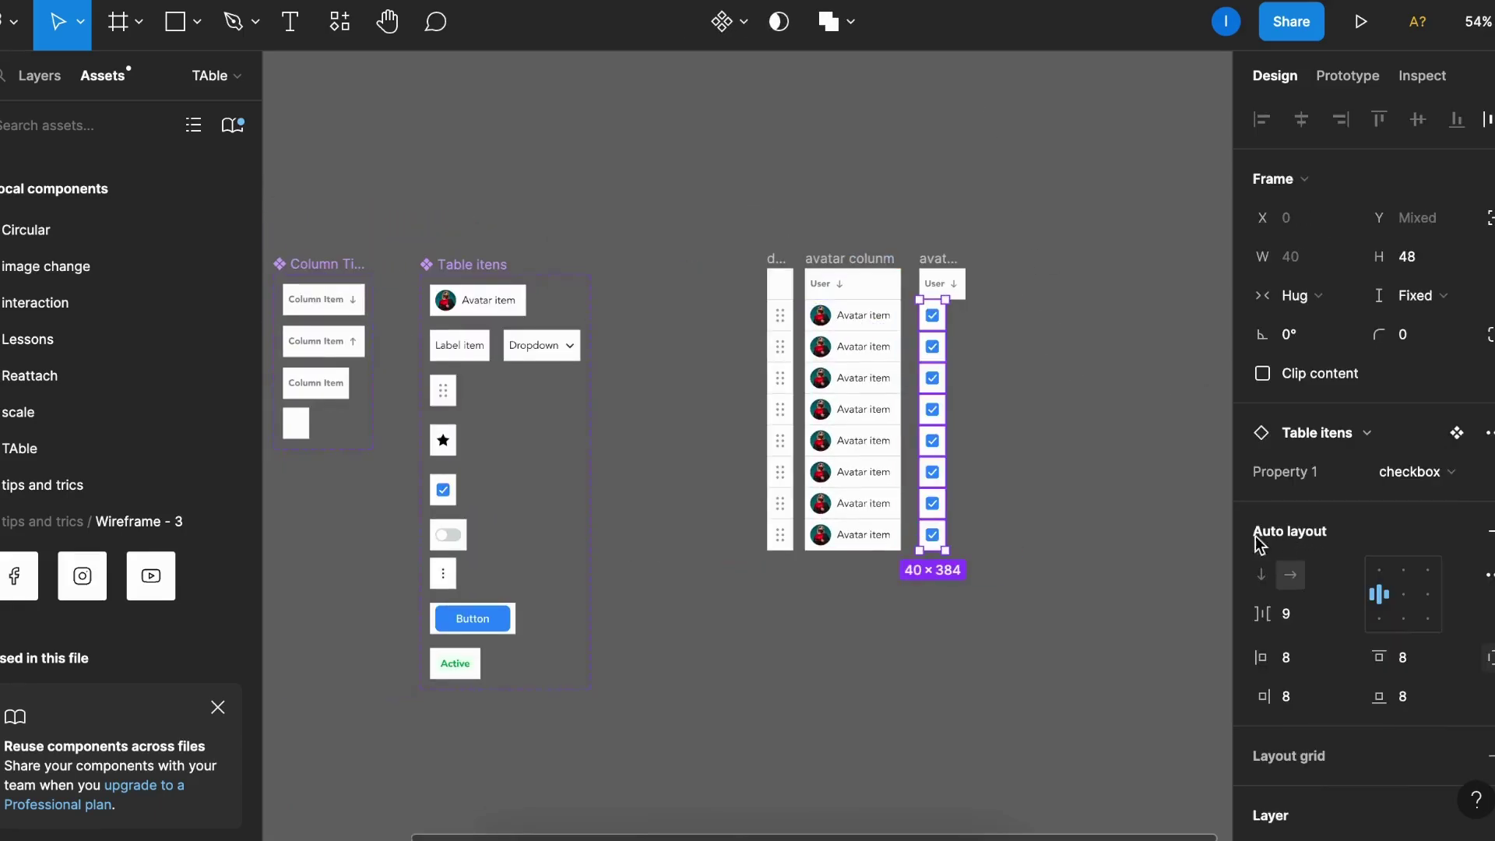
Rename the duplicated column frame "checkbox columns".
scroll(941, 272, "up", 5)
double_click(922, 266)
type("checkbox colum")
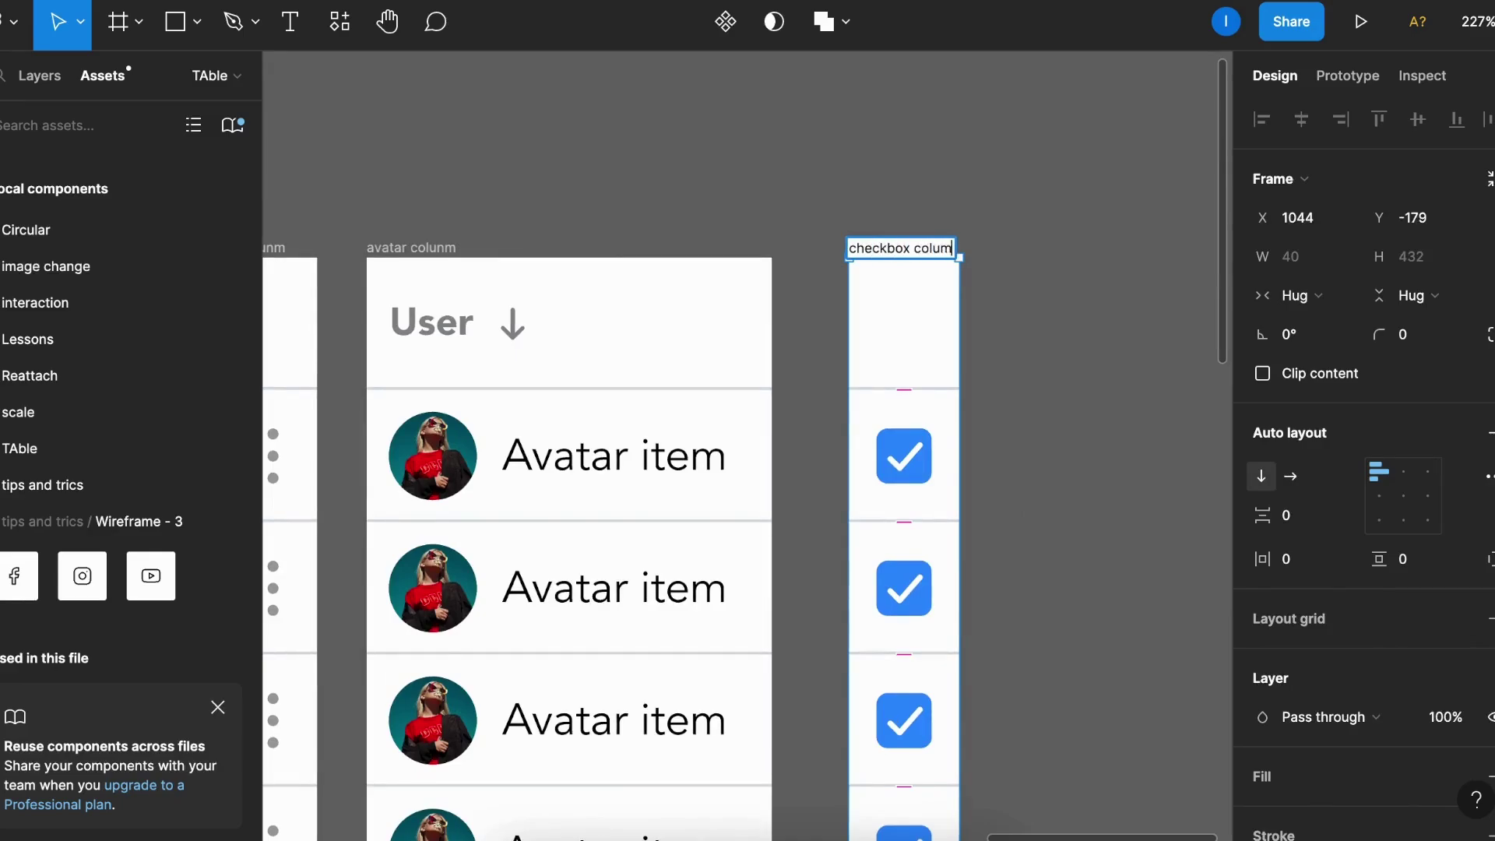
type("n")
key("Return")
scroll(952, 225, "down", 5)
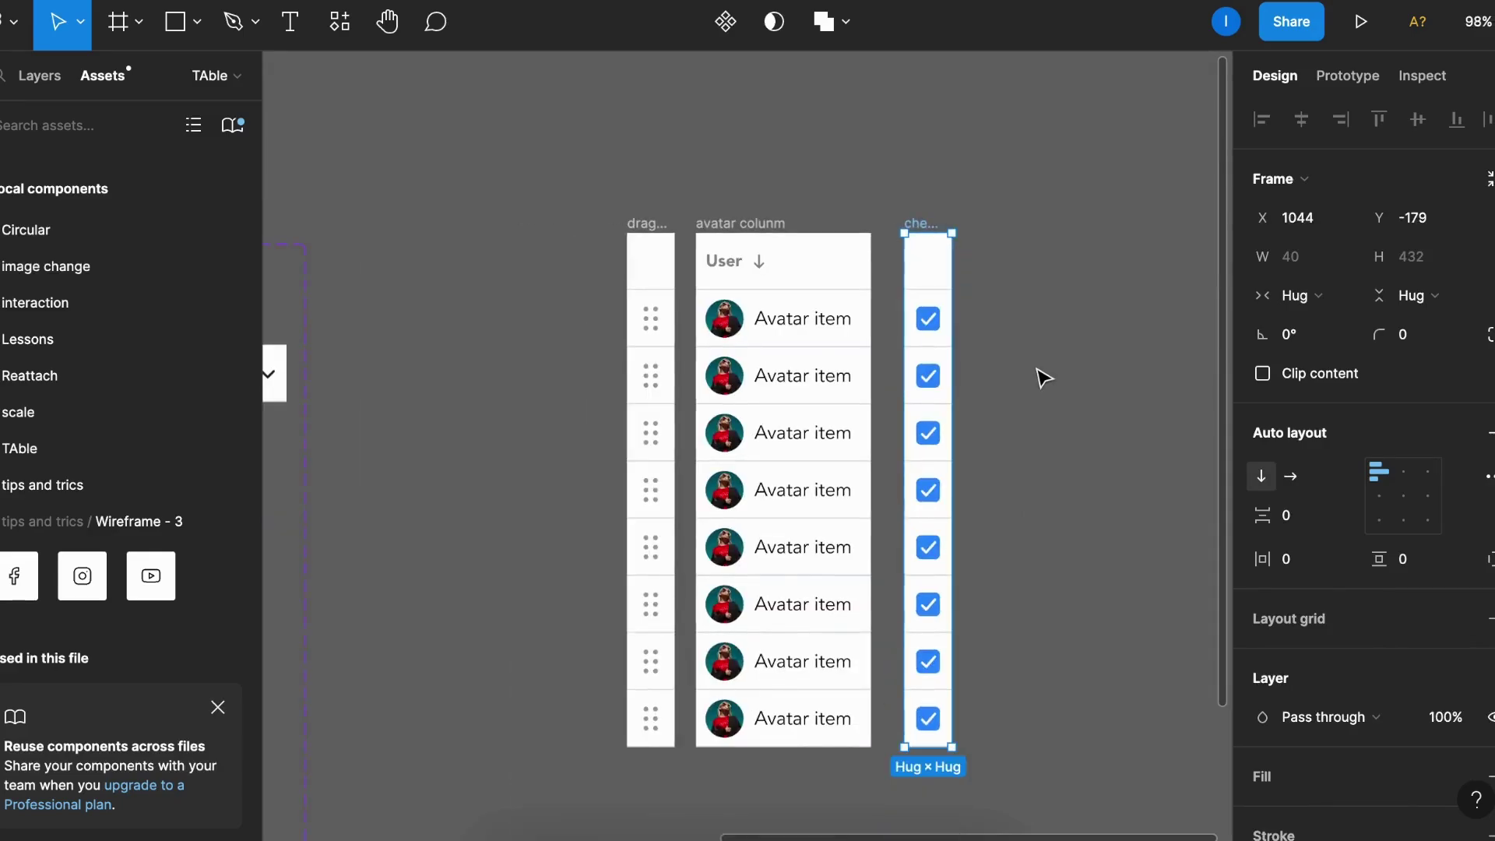
Switch the selected checkbox rows beneath the Activation title to the toggle variant.
scroll(1005, 324, "down", 3)
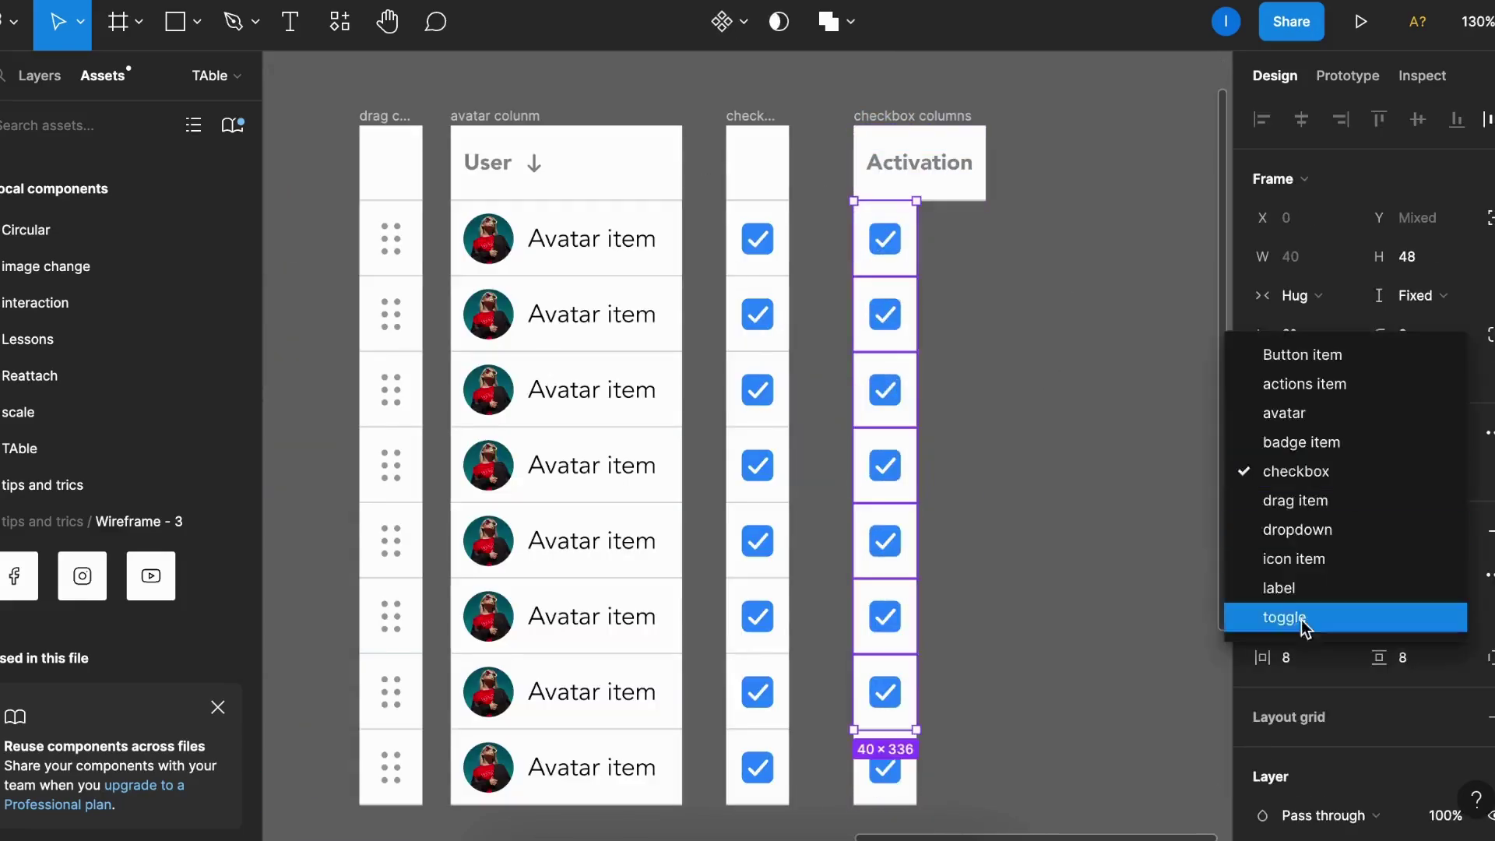
left_click(1305, 620)
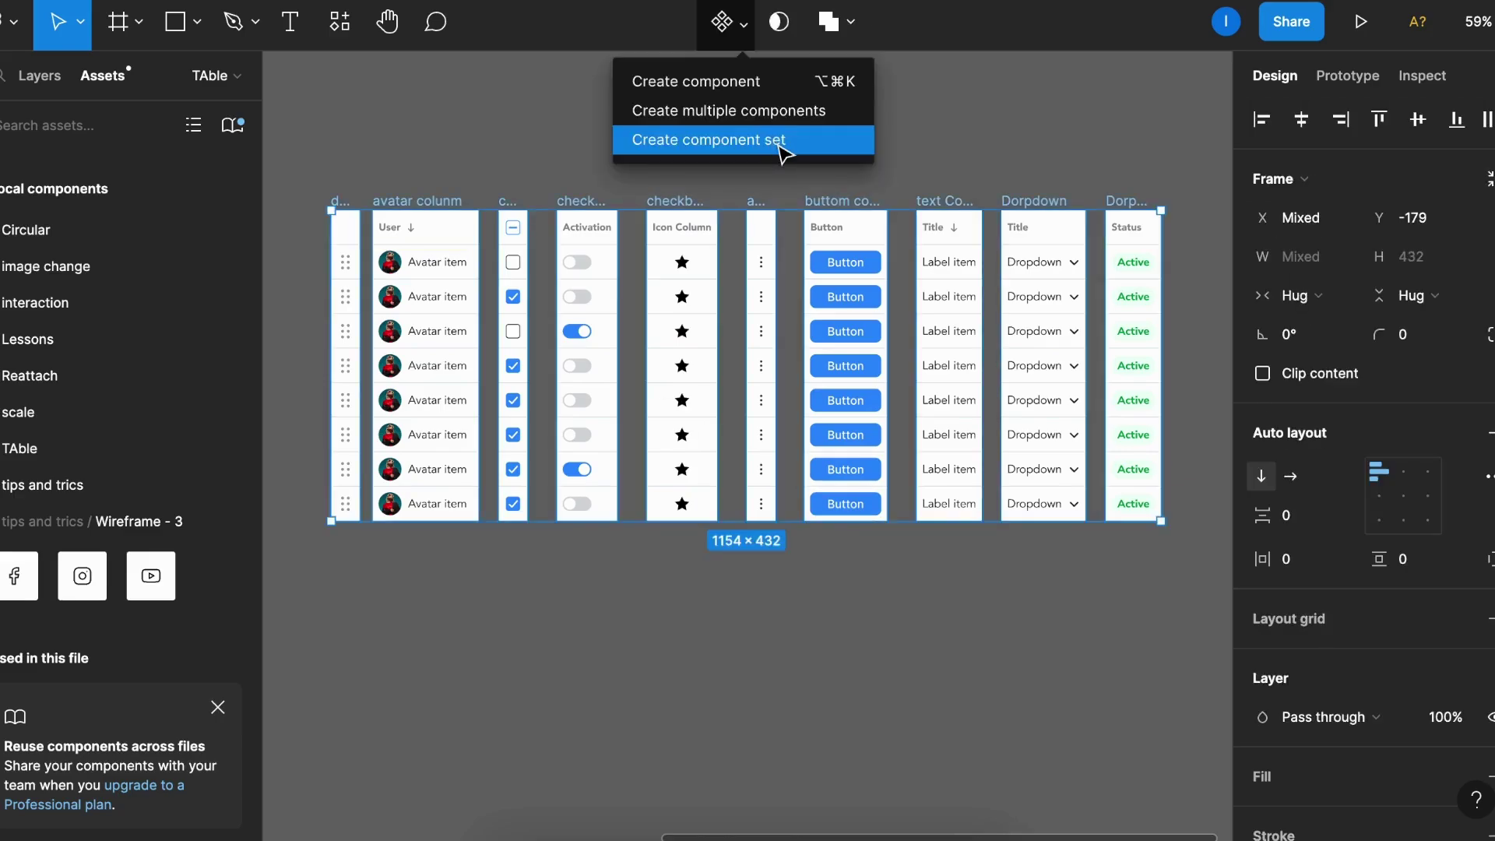
Combine all the selected column frames into a component set and rename it "table columns".
left_click(781, 141)
double_click(345, 193)
type("table columns")
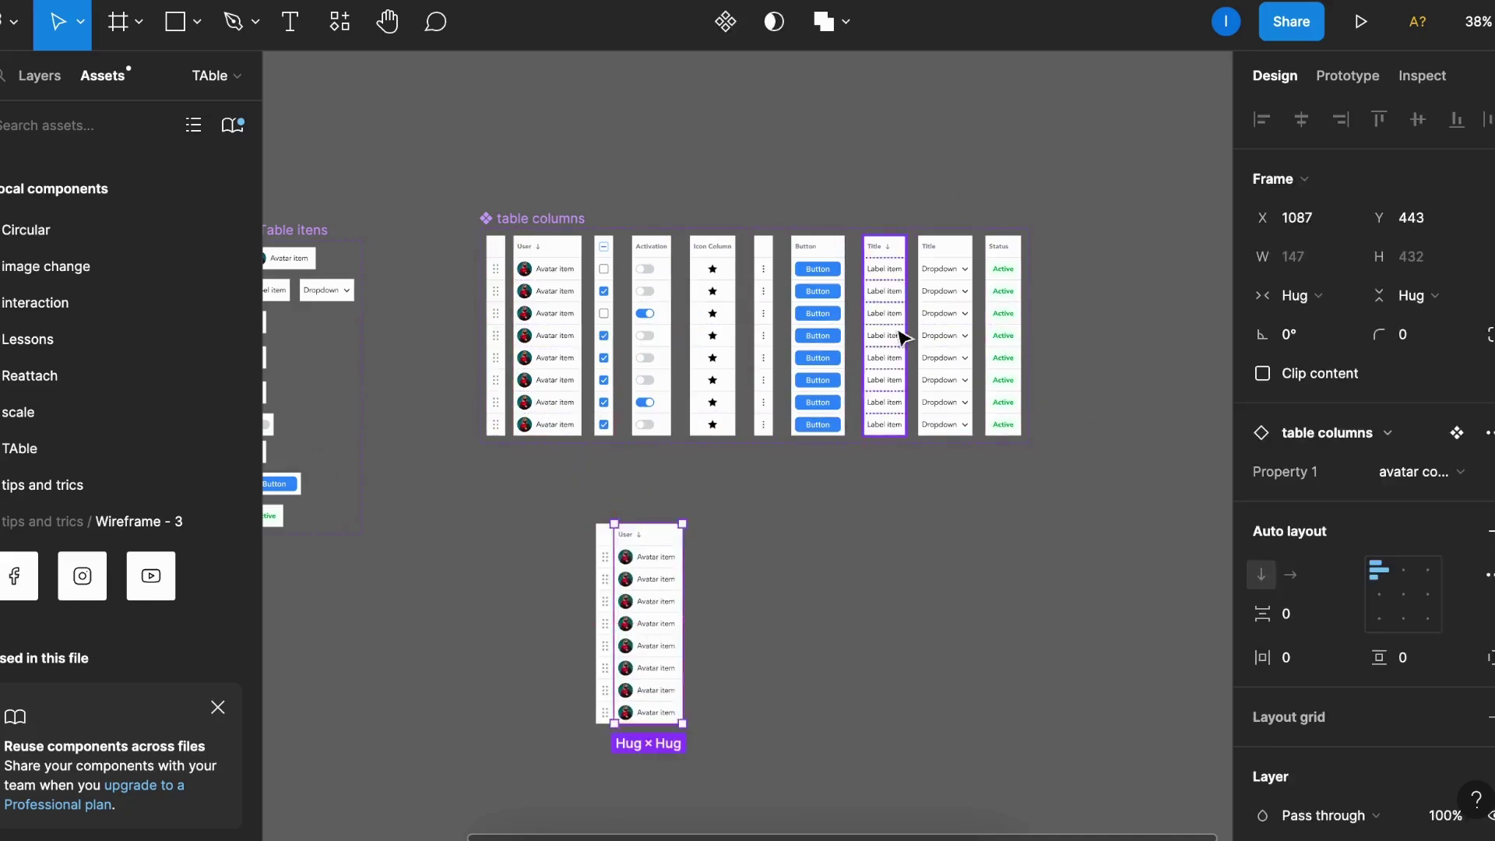
Place text, dropdown, status badge and icon column instances side by side after the avatar column of the new table.
left_click_drag(898, 331, 717, 619)
left_click_drag(929, 349, 734, 636)
left_click_drag(999, 358, 788, 646)
left_click_drag(711, 313, 836, 598)
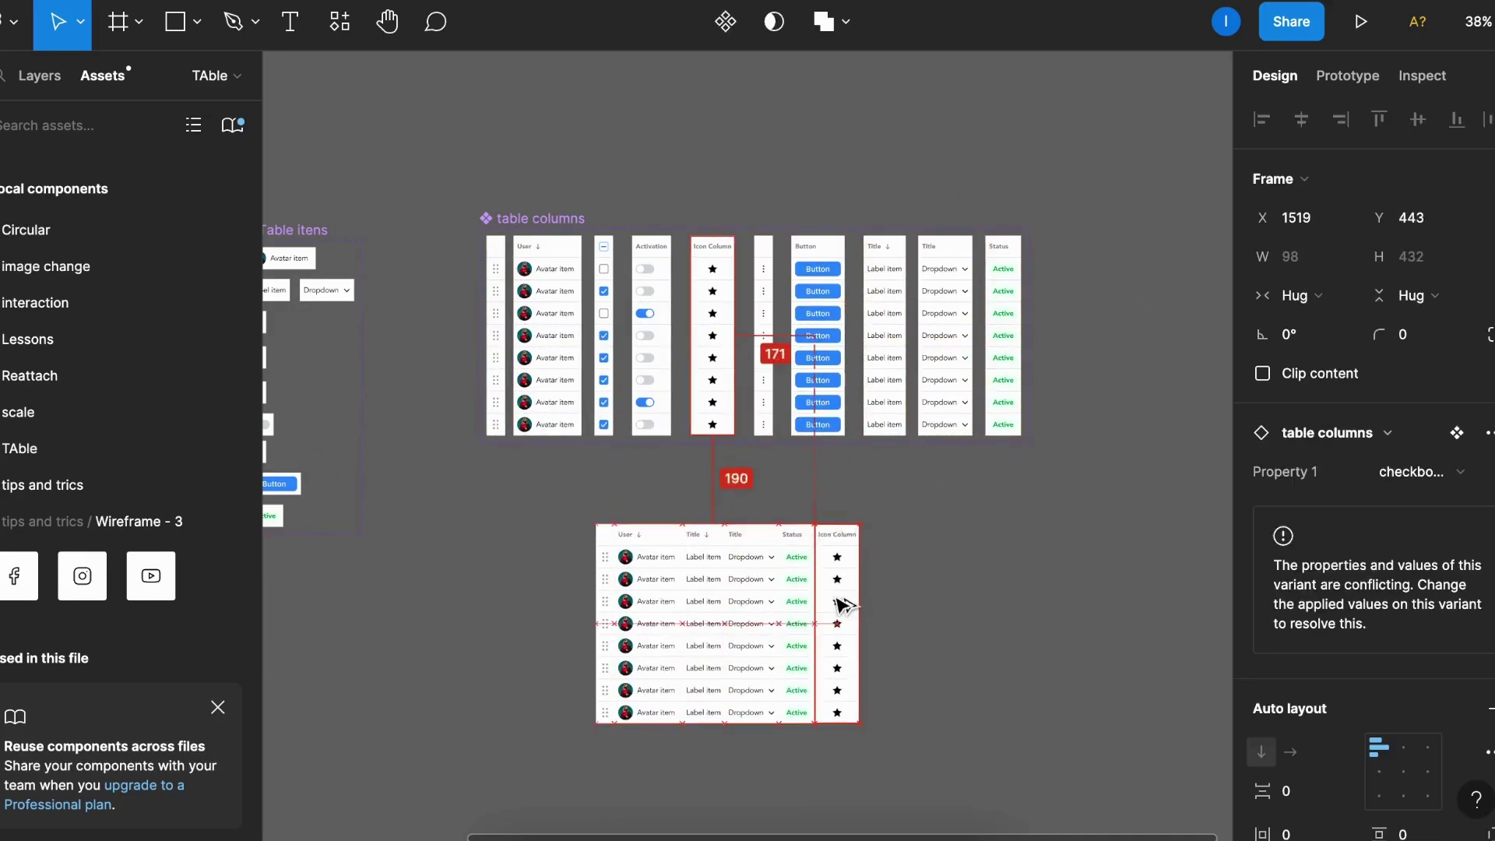
Insert a checkbox column instance between the drag and avatar columns, and append toggle, button and actions columns after the icon column.
left_click_drag(610, 335, 595, 626)
left_click_drag(655, 331, 881, 617)
left_click_drag(808, 254, 910, 533)
left_click_drag(768, 341, 964, 628)
Wrap all the assembled column instances in a horizontal auto layout frame and name it "table".
scroll(965, 628, "up", 5)
left_click_drag(1065, 241, 379, 554)
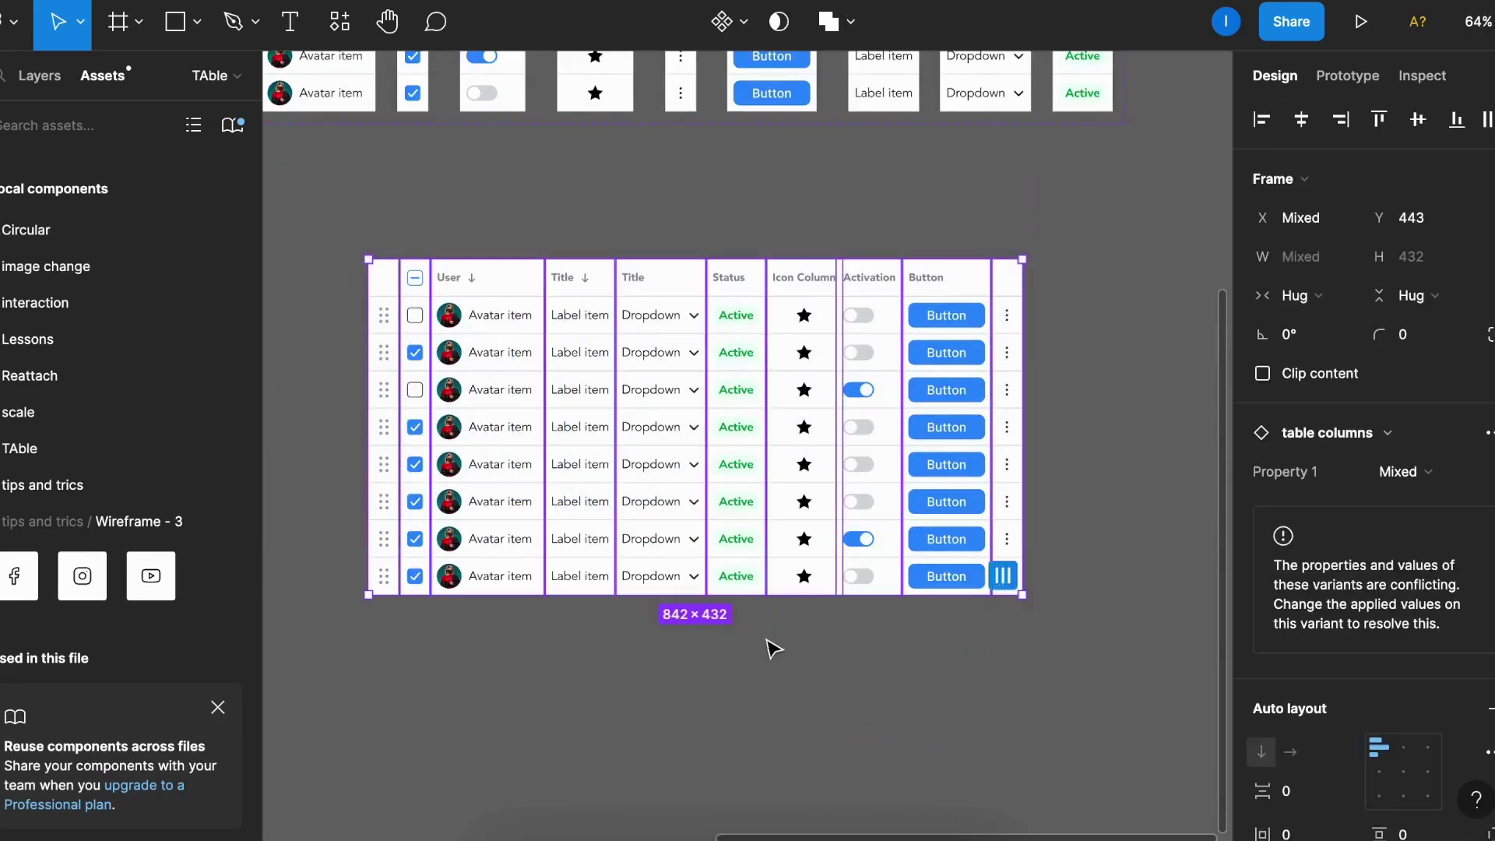
key("shift+a")
double_click(395, 250)
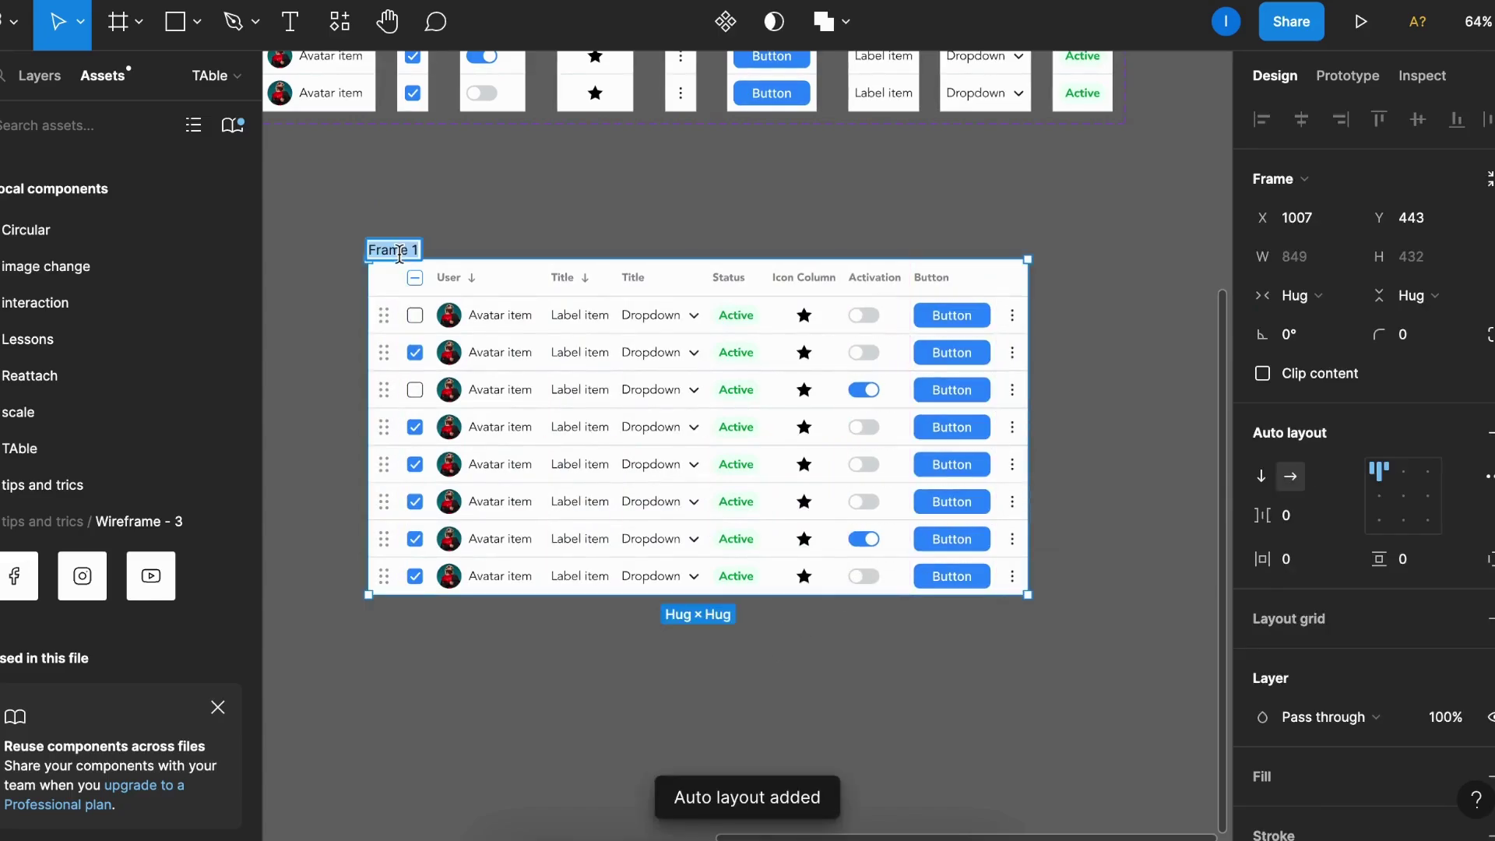
type("table")
key("Return")
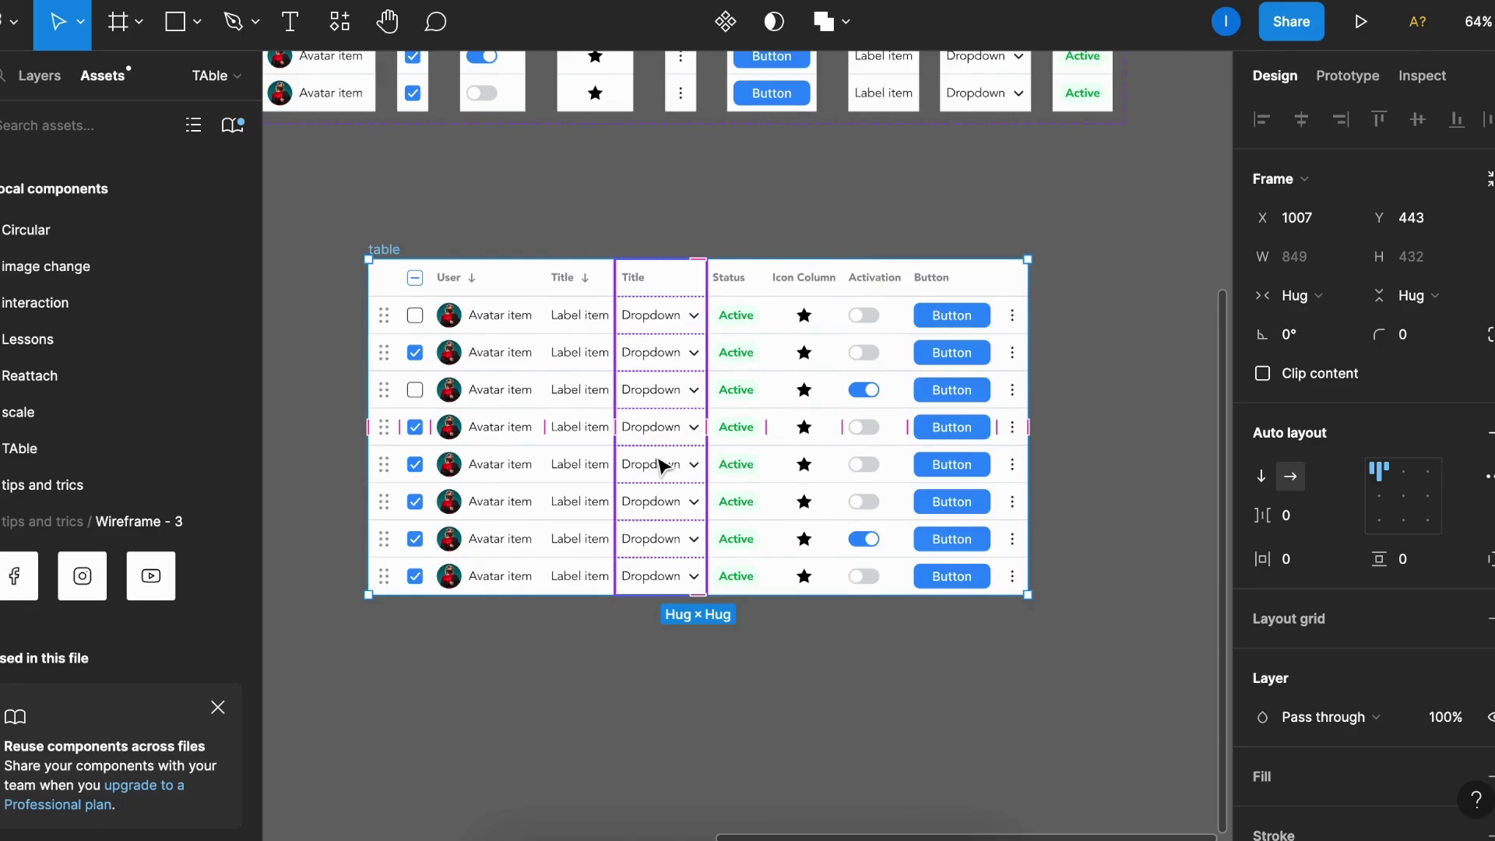
Switch the table's dropdown column to the "text Column" content variant.
left_click(734, 609)
scroll(733, 609, "up", 2)
left_click_drag(734, 609, 704, 628)
scroll(634, 457, "up", 1)
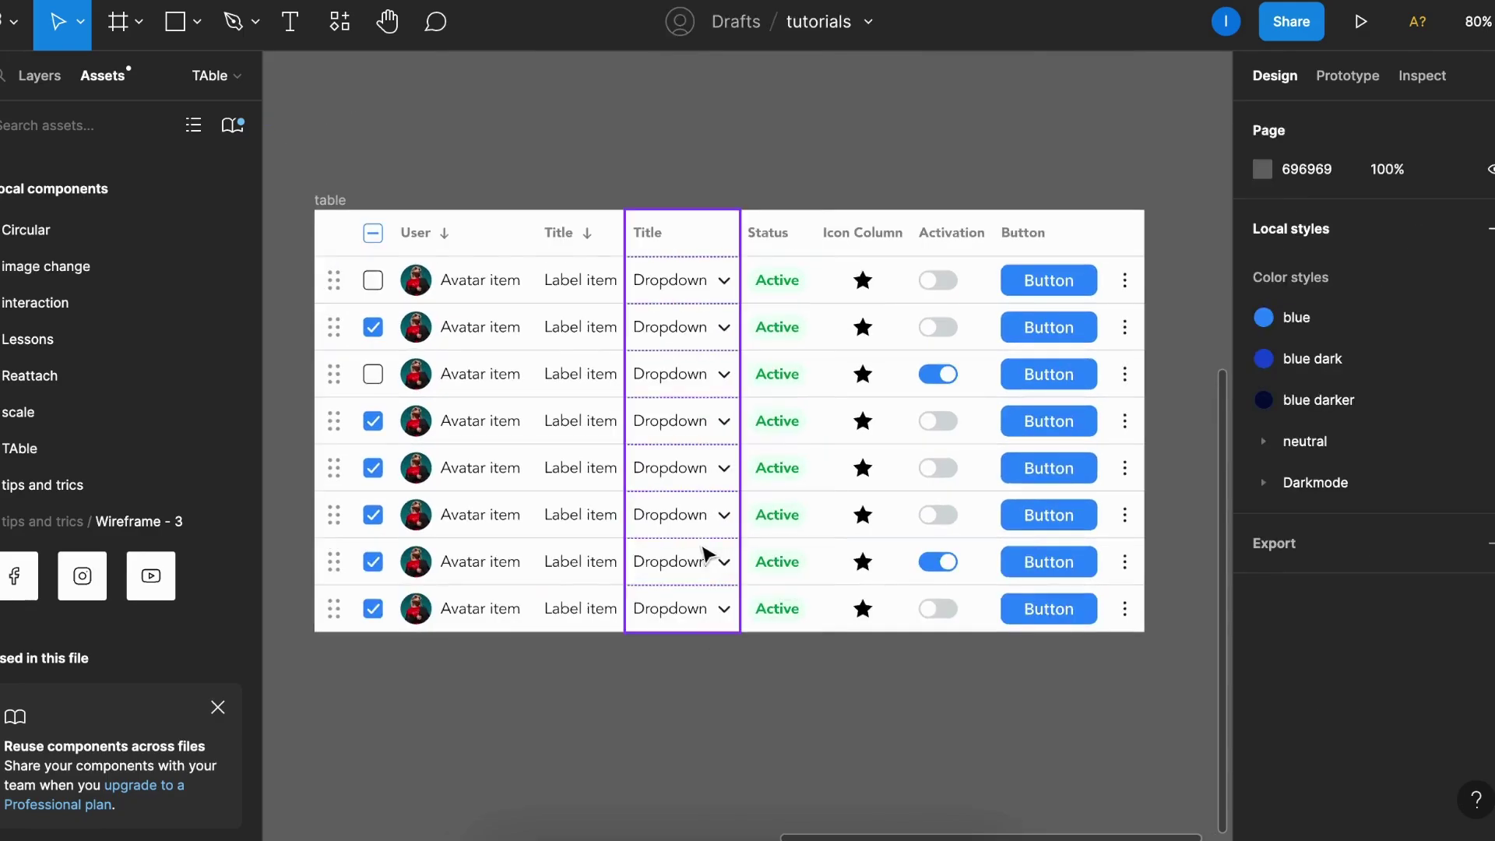
left_click(686, 551)
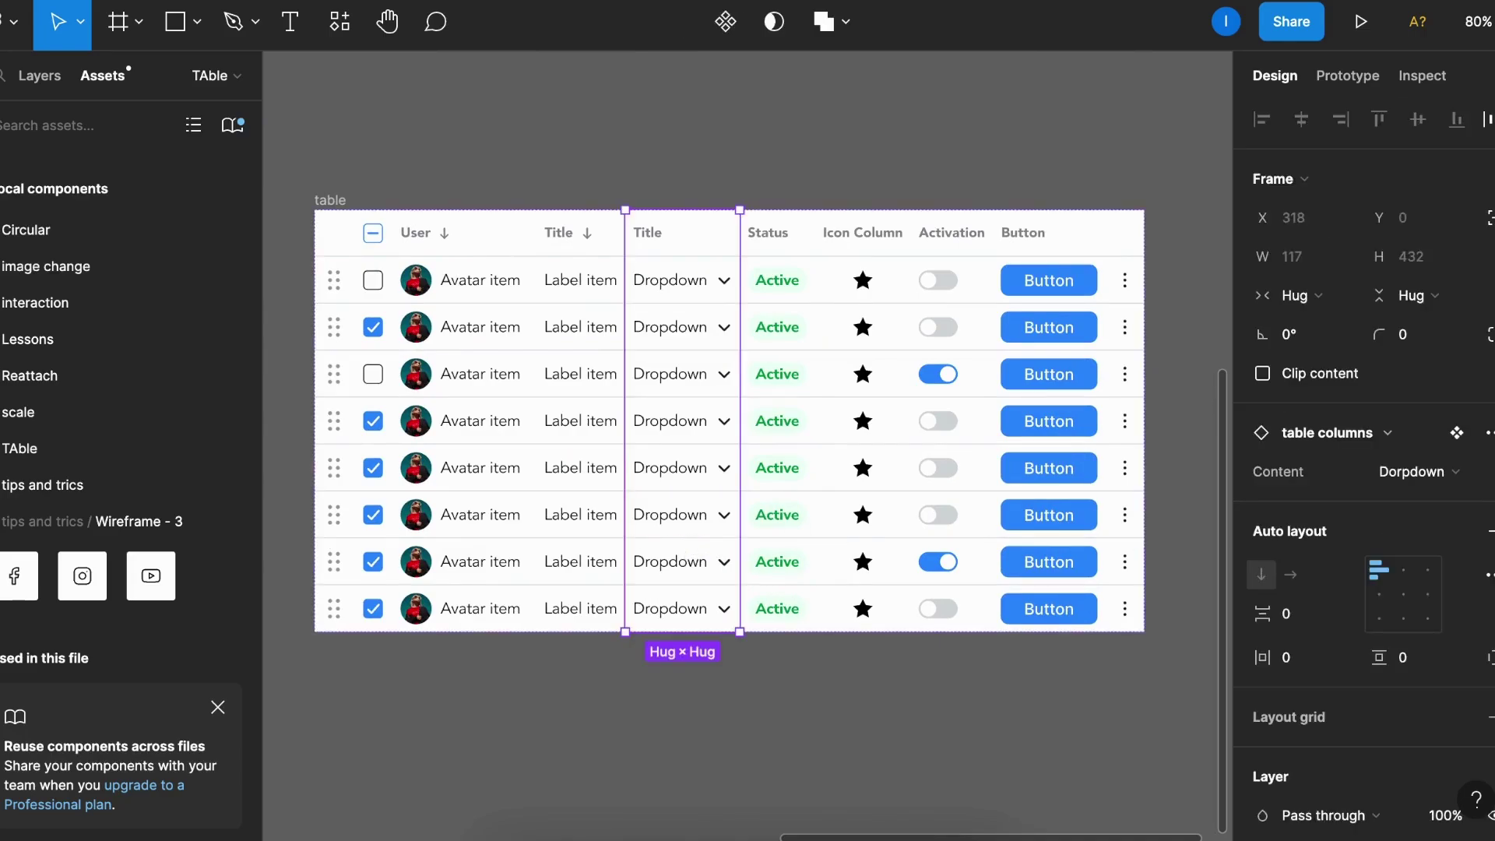
left_click(1453, 475)
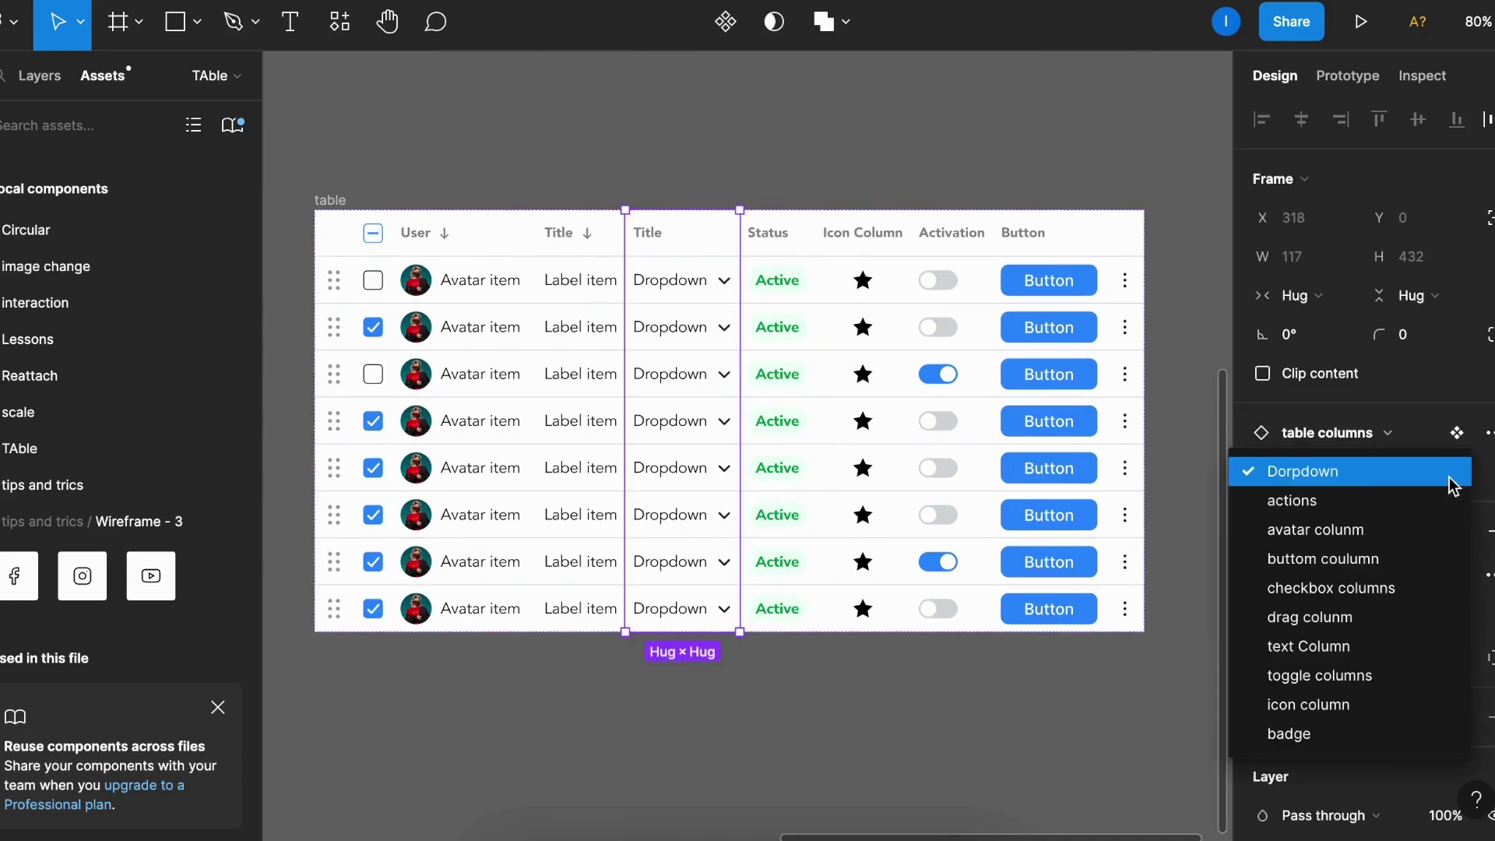
left_click(1350, 656)
Switch the table's Activation toggle column to the "text Column" content variant.
left_click(909, 411)
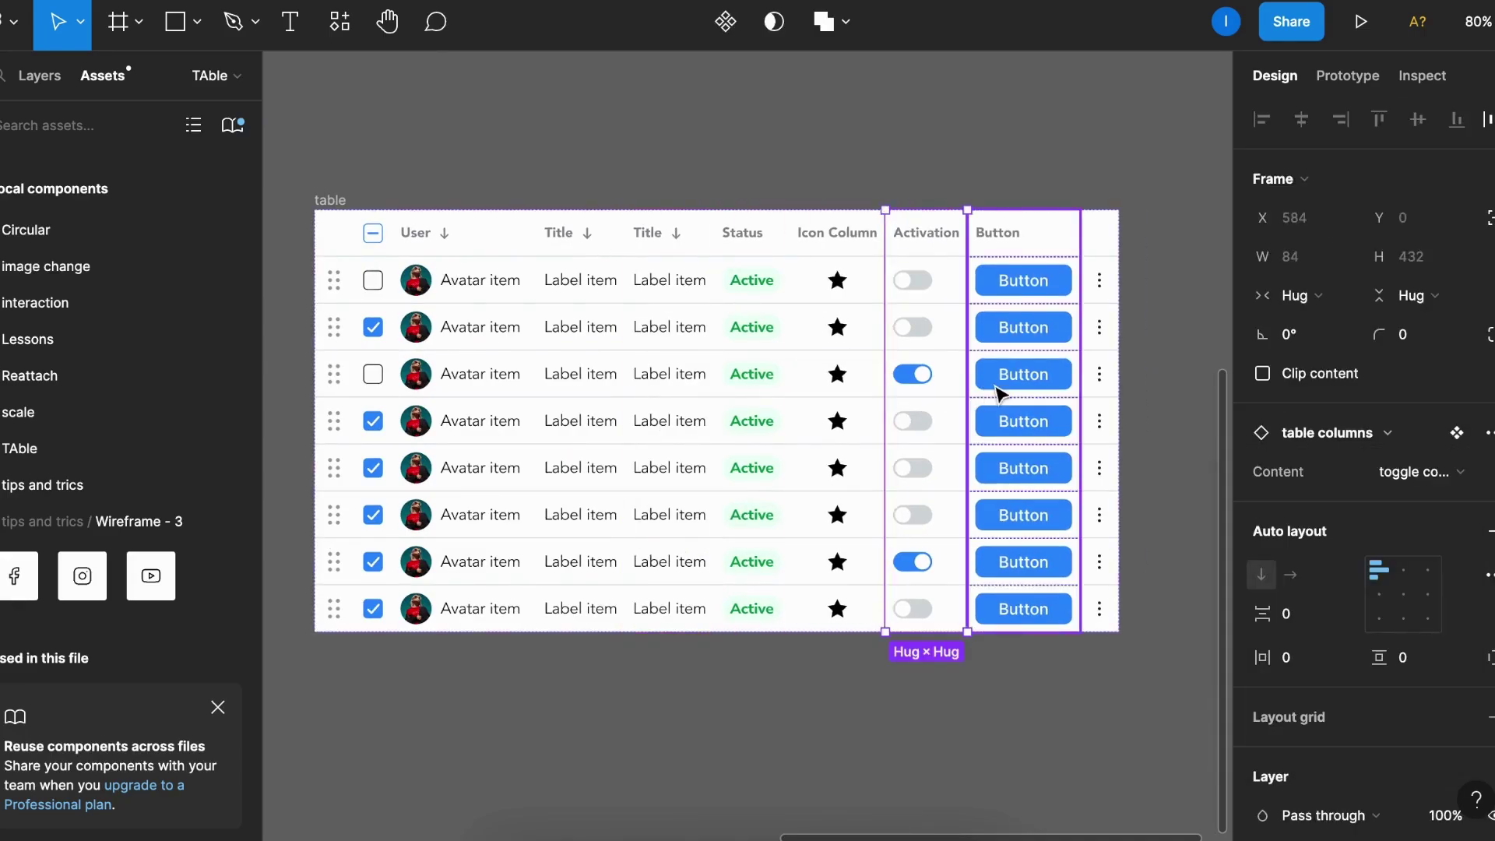
left_click(1413, 472)
left_click(1322, 441)
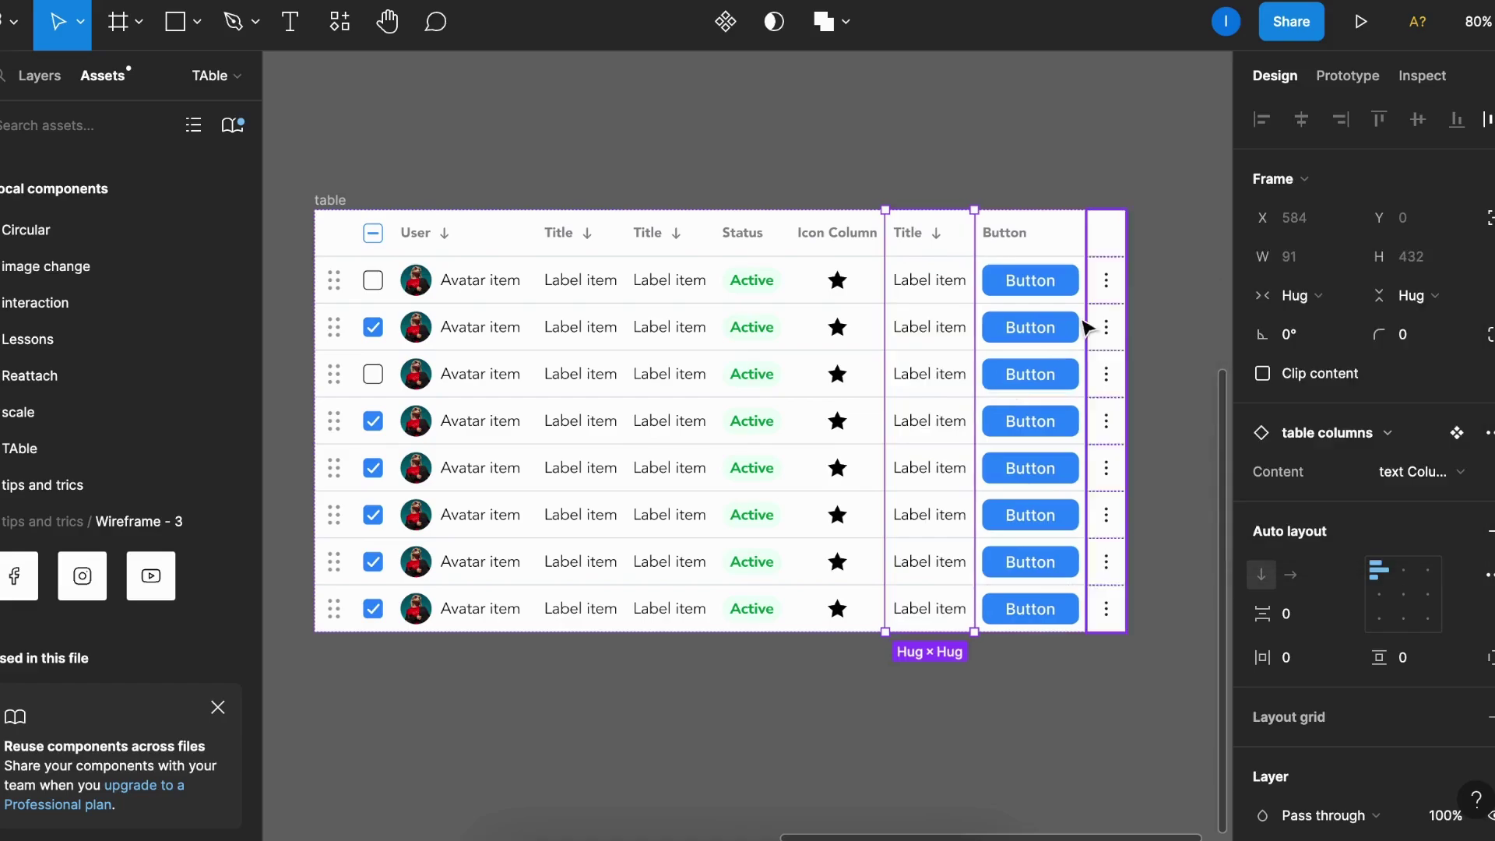
Set the title of the text column before the Button column to the "no sorting" variation.
left_click(956, 244)
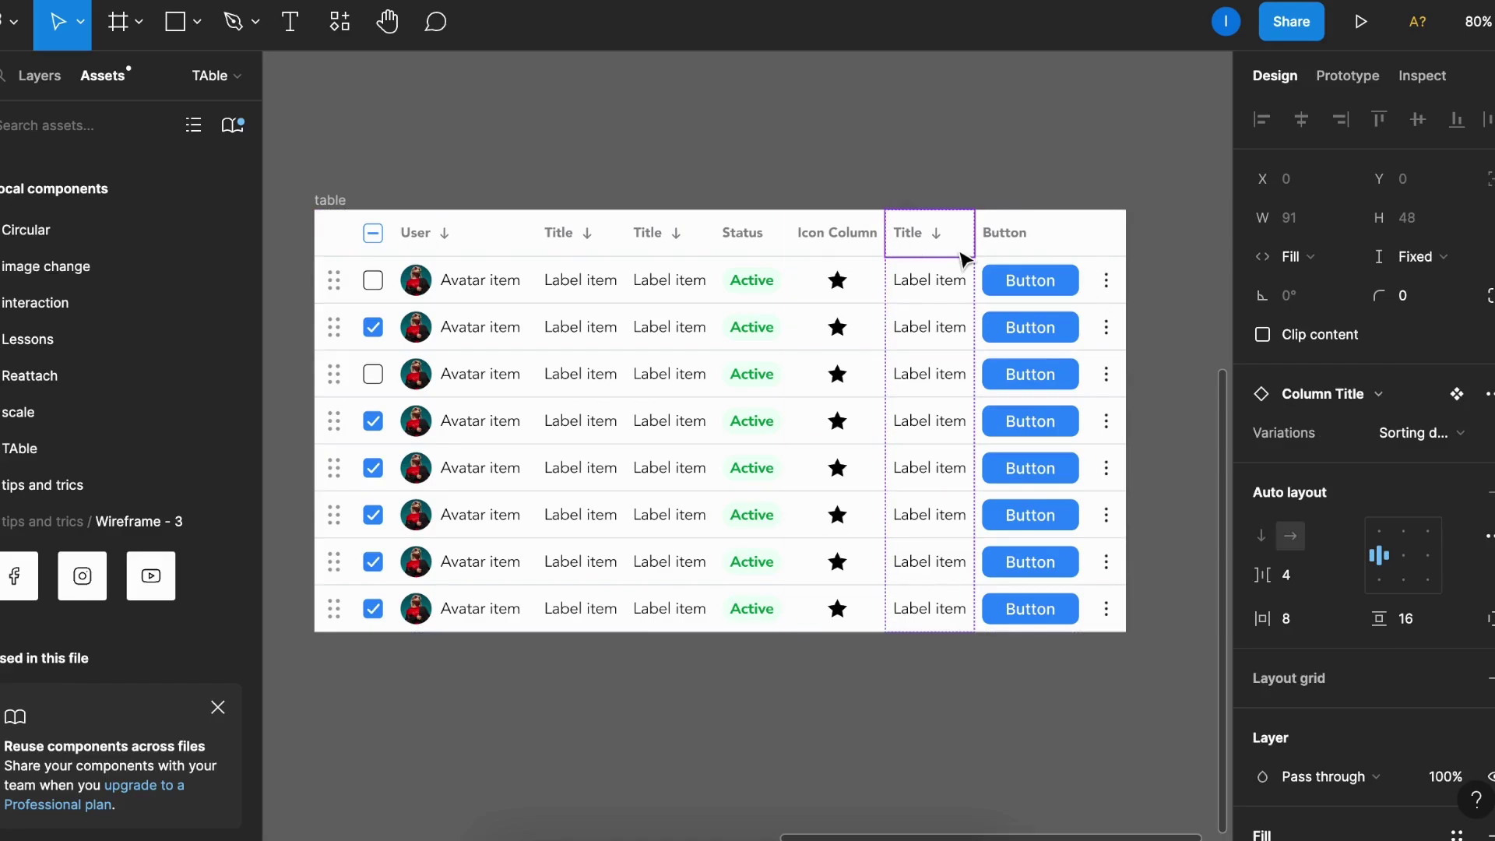
left_click(1388, 434)
left_click(1368, 466)
left_click(1435, 436)
left_click(1367, 465)
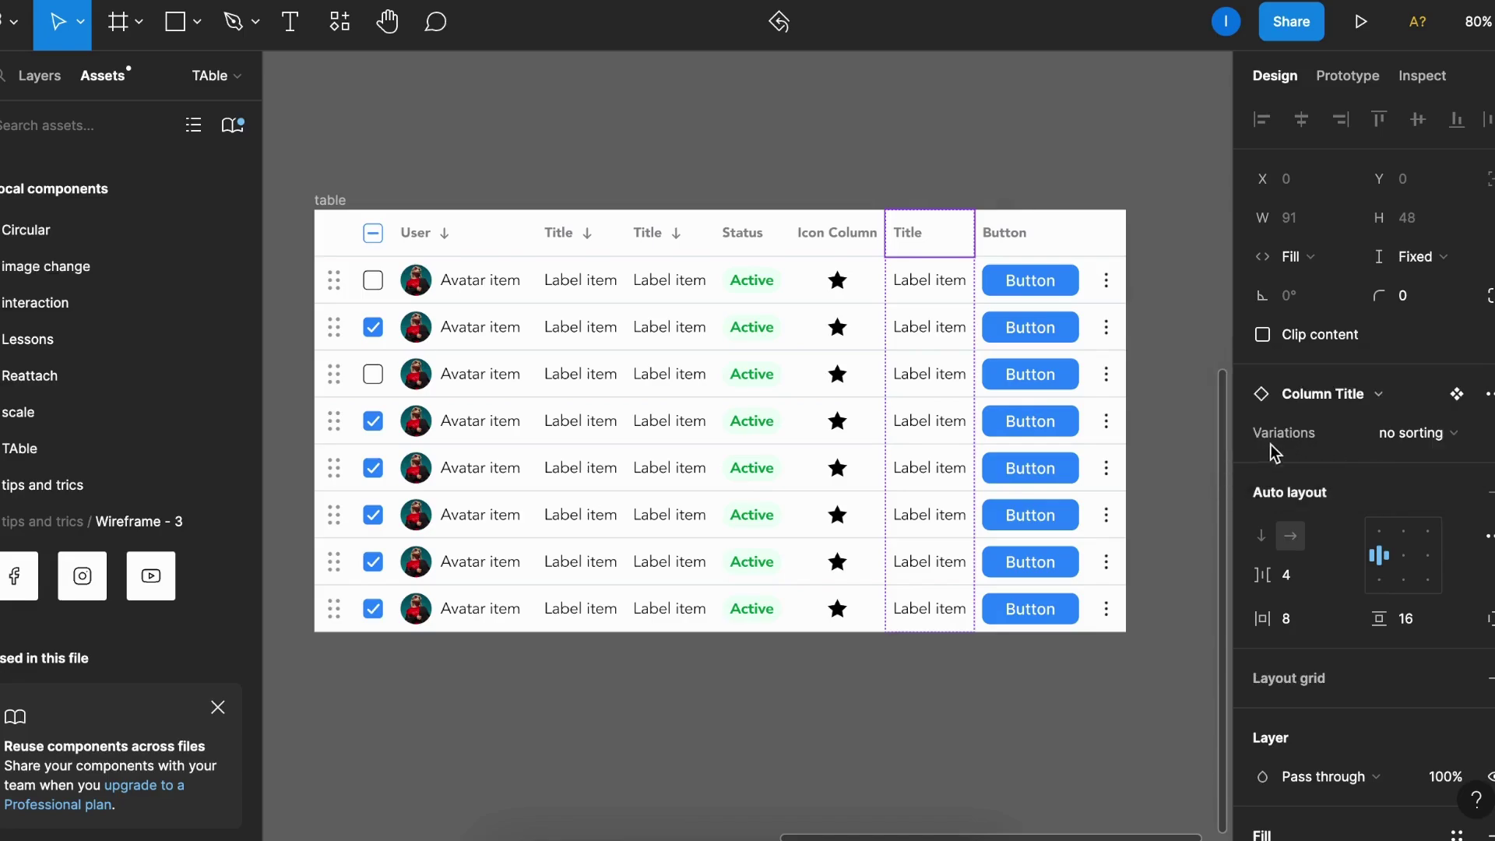
left_click(1194, 468)
Widen the table frame so it extends well beyond the actions column.
scroll(1063, 484, "down", 3)
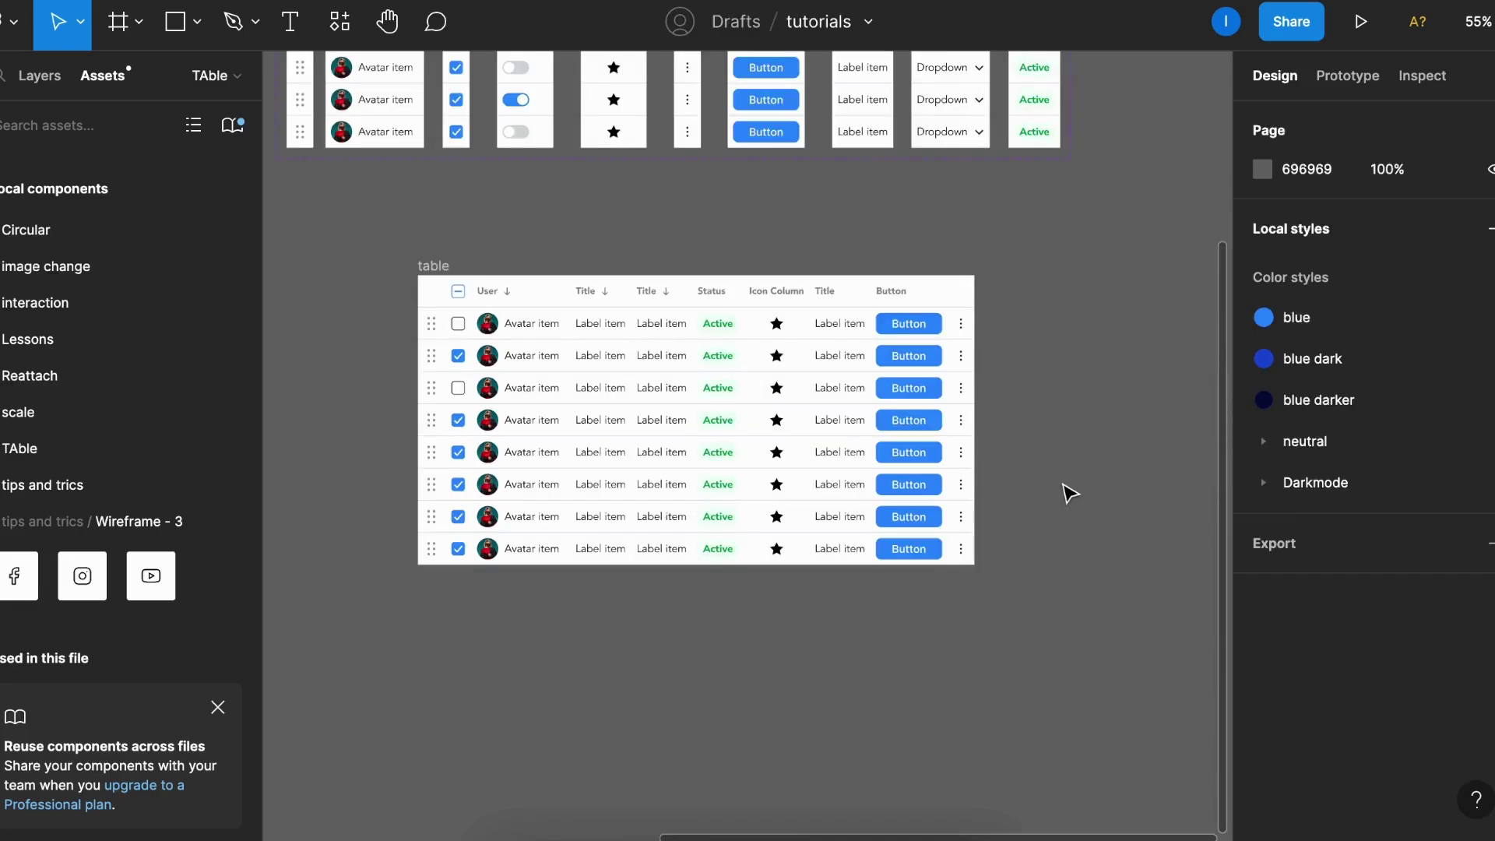
left_click(428, 276)
left_click_drag(974, 372, 1180, 382)
Check the sizing settings of the icon and text columns inside the widened table.
left_click(655, 434)
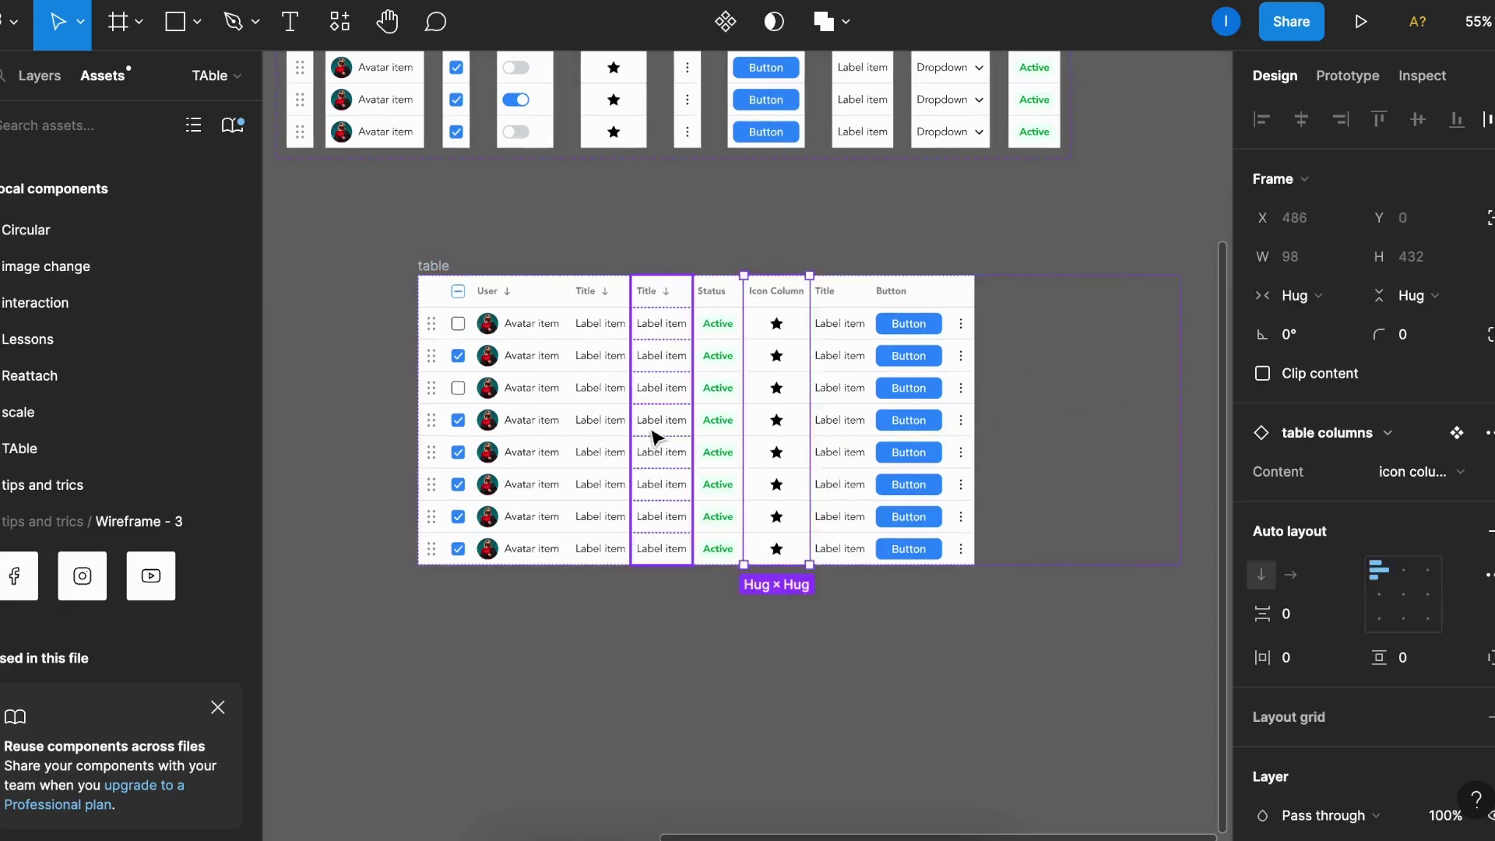
left_click(824, 424)
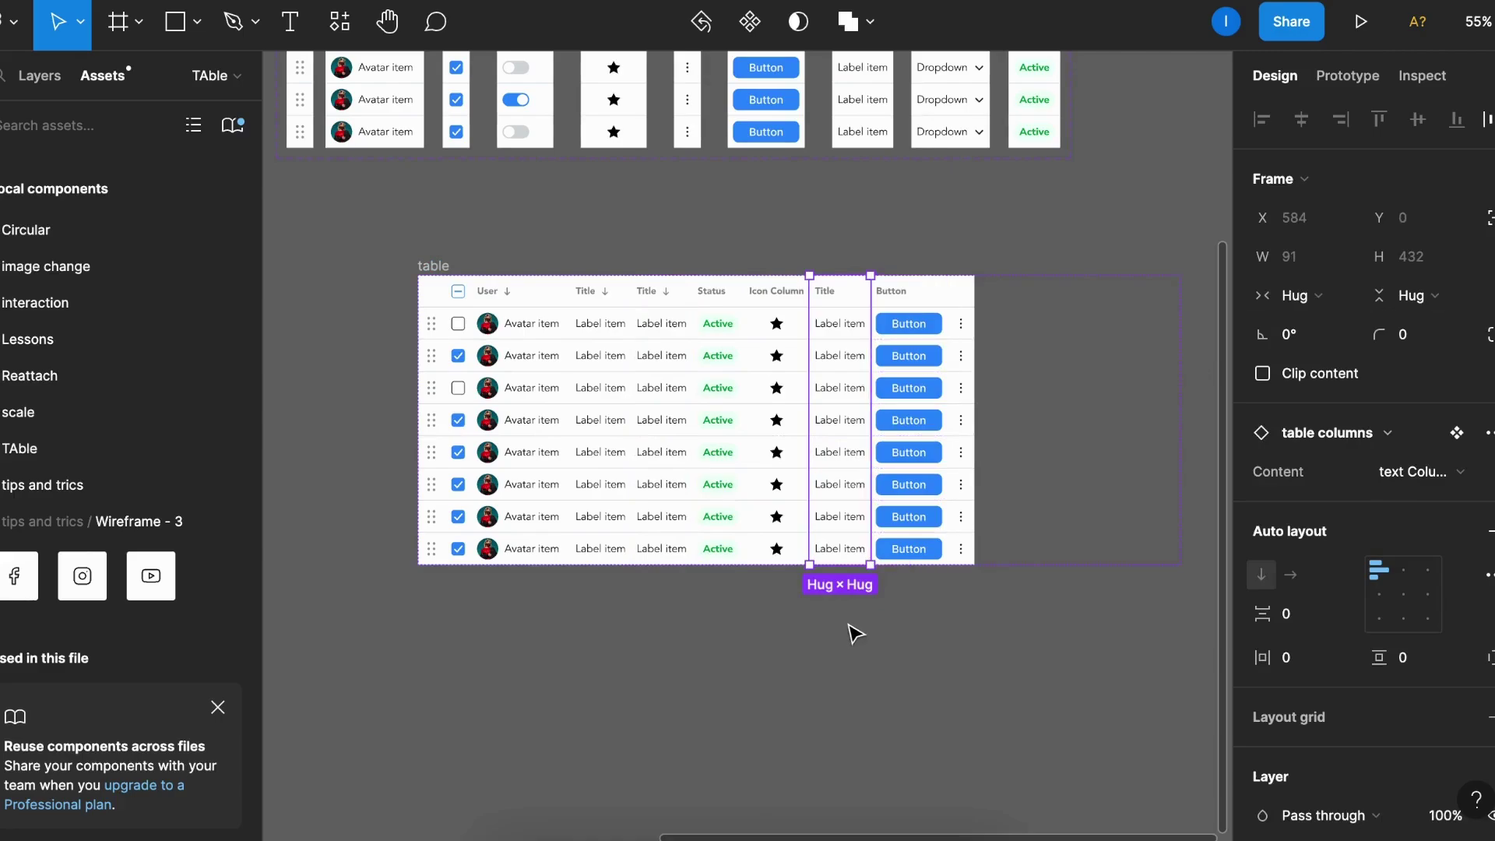
left_click(603, 436)
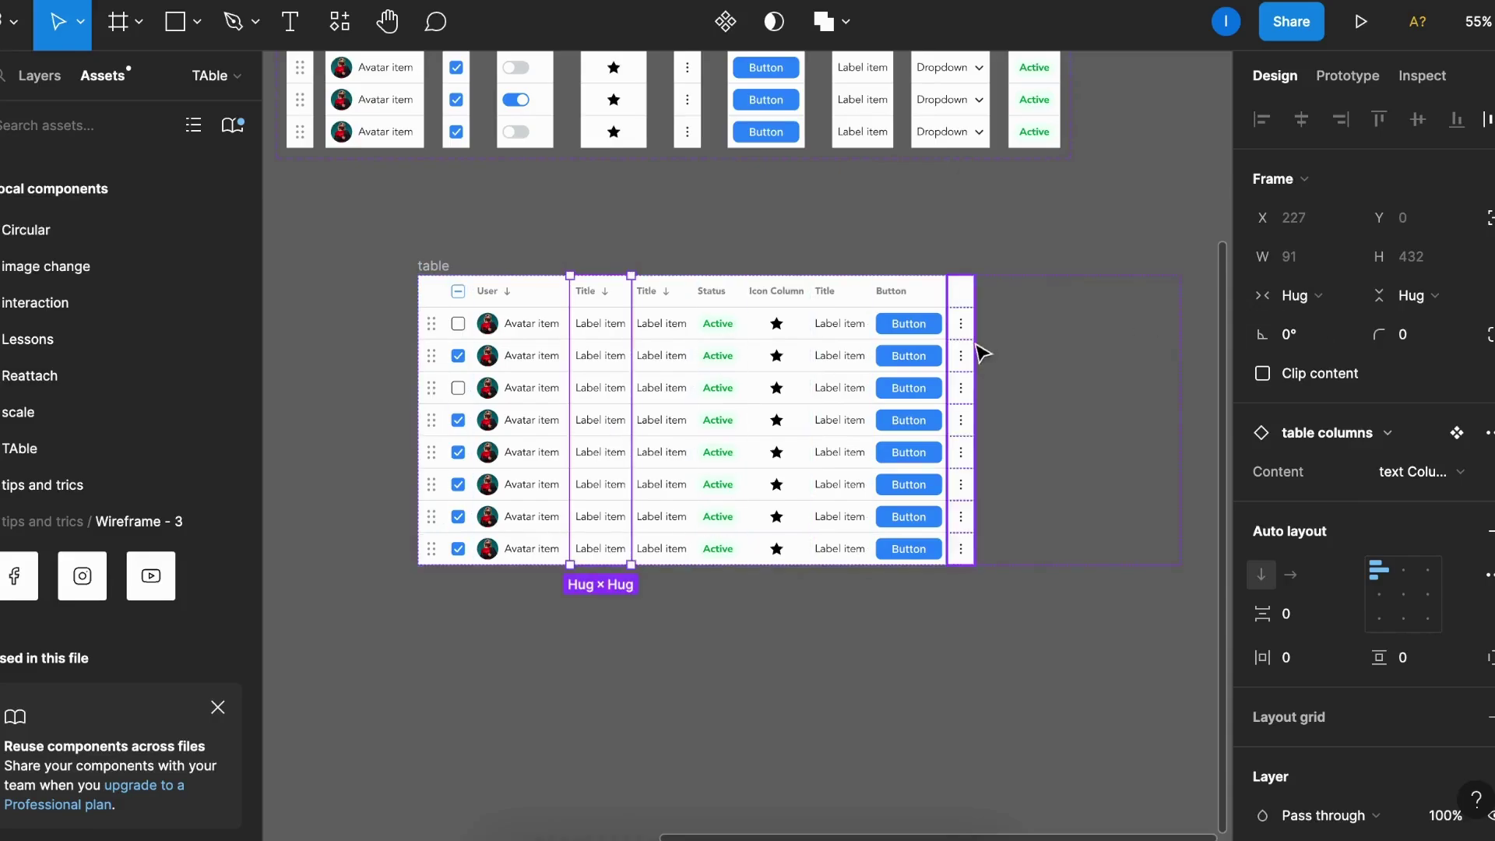
Set the User column, both sortable Title columns and the Title column before Button to fill the table's width.
left_click(545, 425, "shift")
left_click(666, 427, "shift")
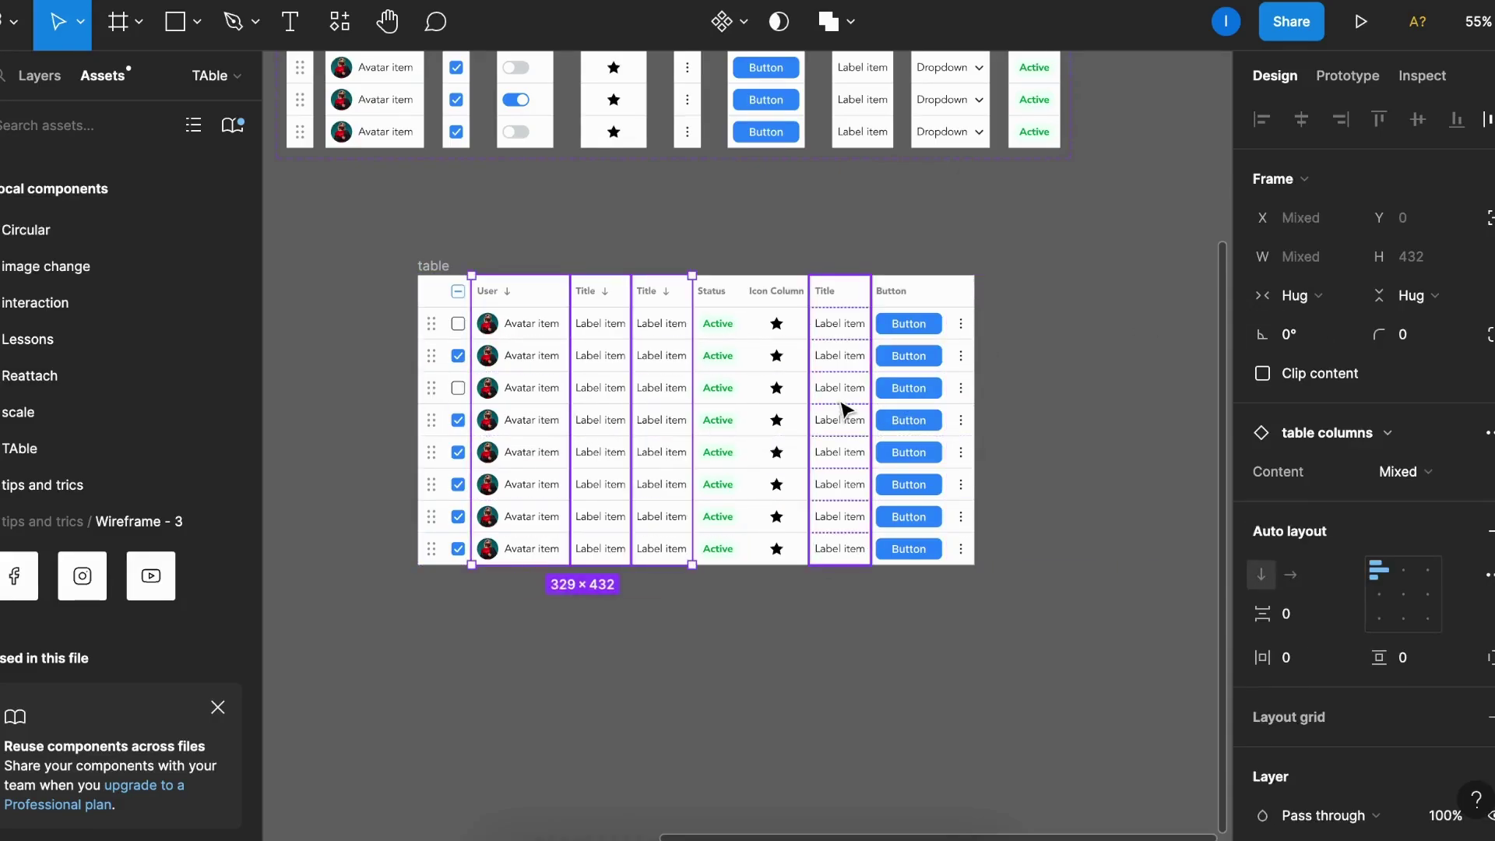
left_click(846, 411, "shift")
left_click(1299, 296)
left_click(1322, 323)
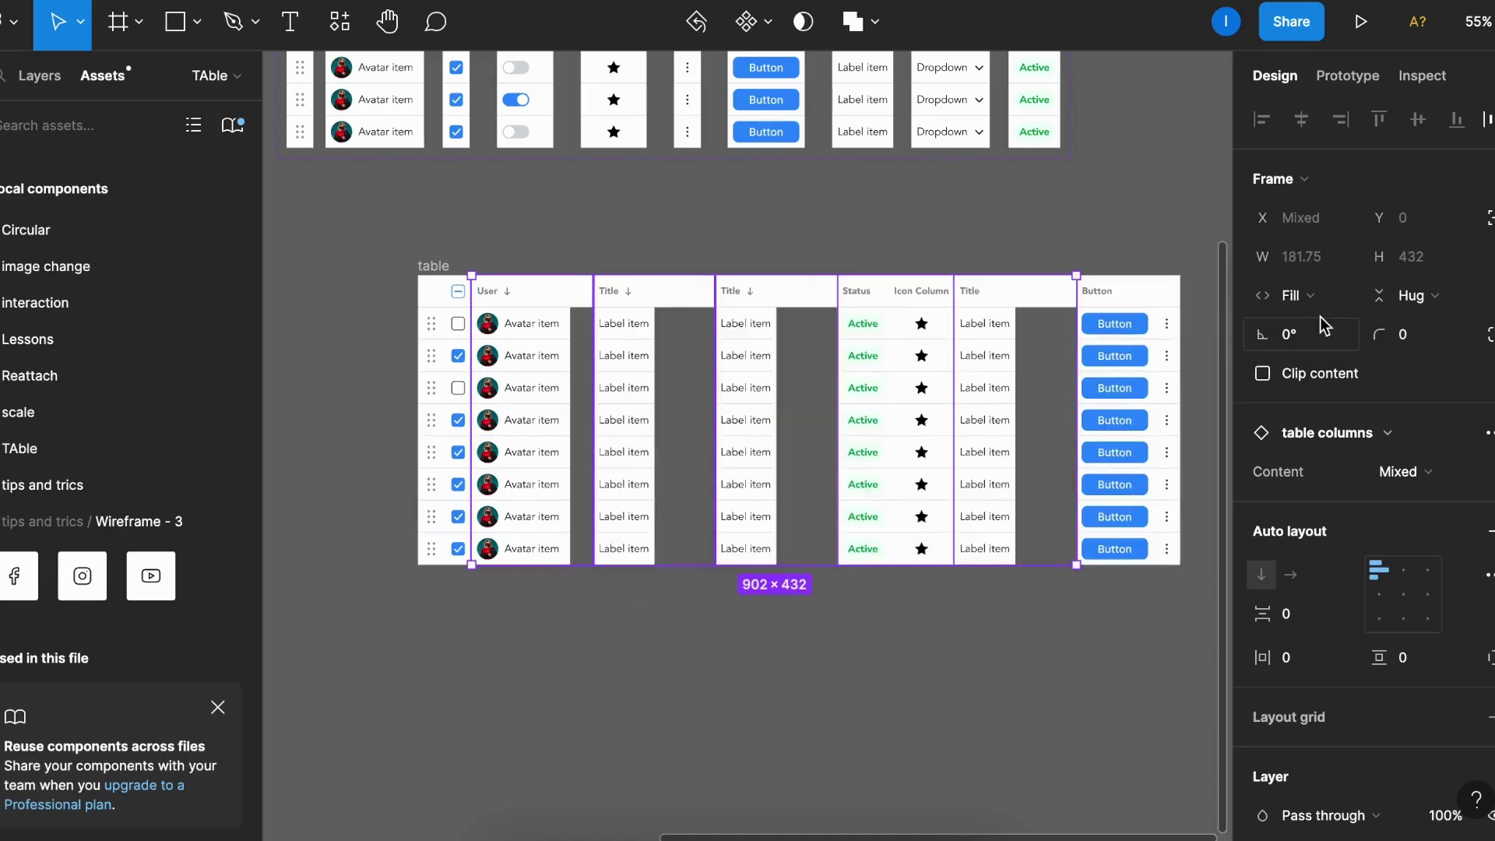
key("Escape")
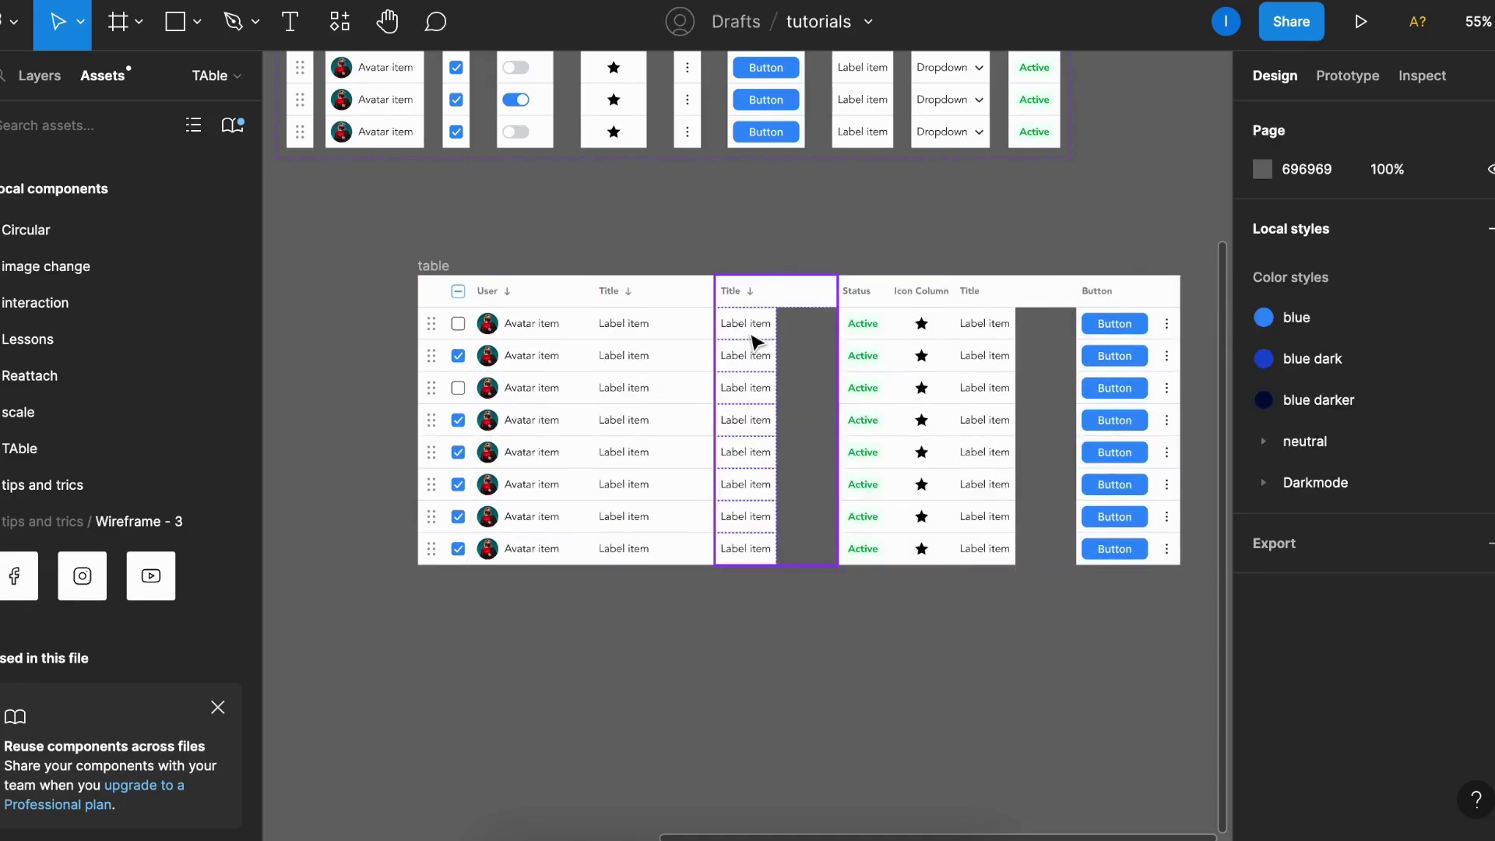
Set all cells inside the second sortable Title column, just before Status, to Fill container width.
left_click(754, 341)
key("Return")
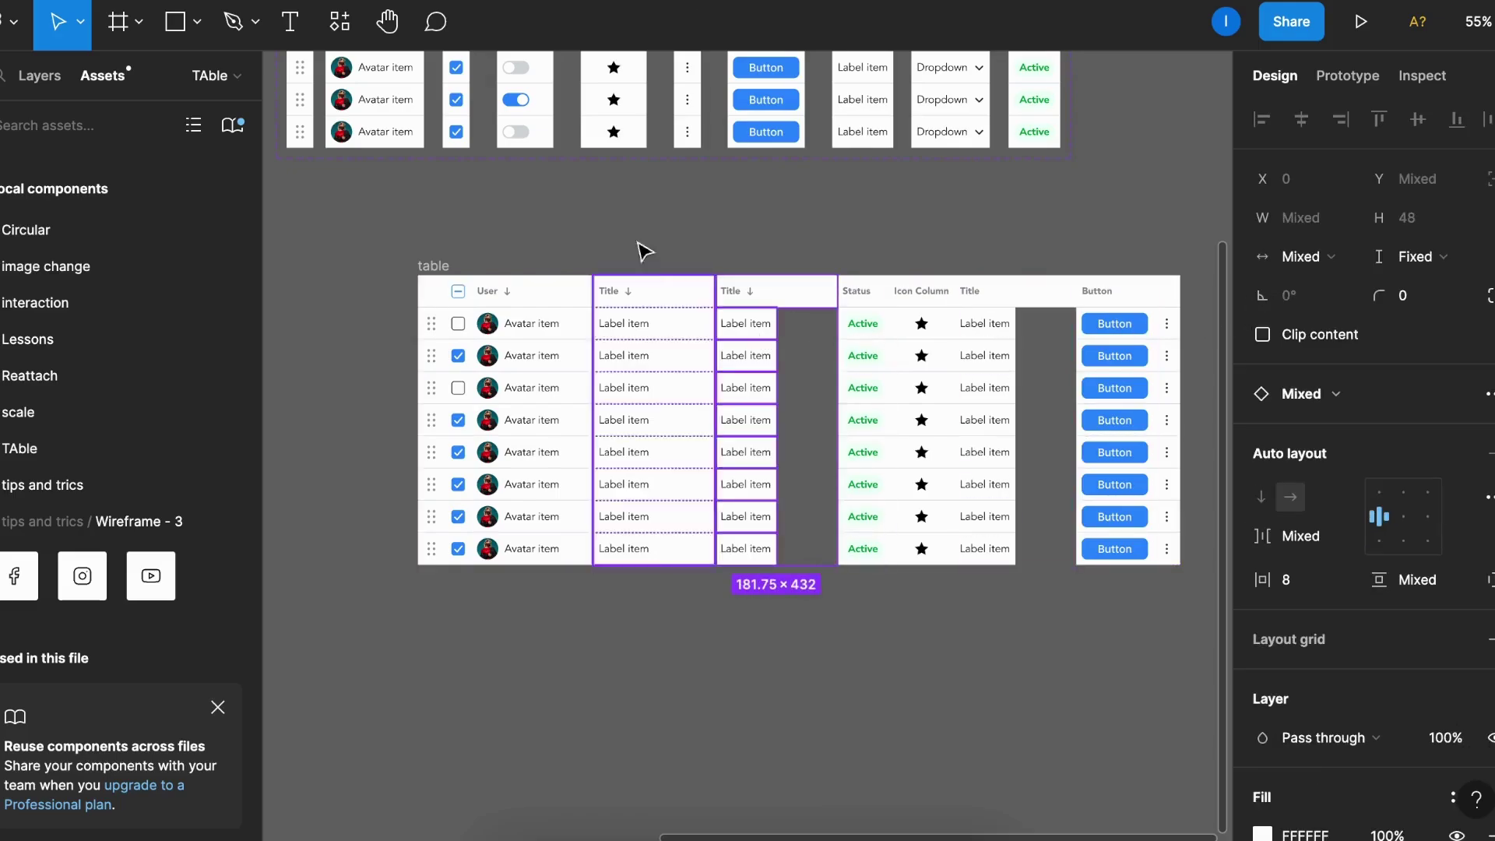
left_click(1318, 267)
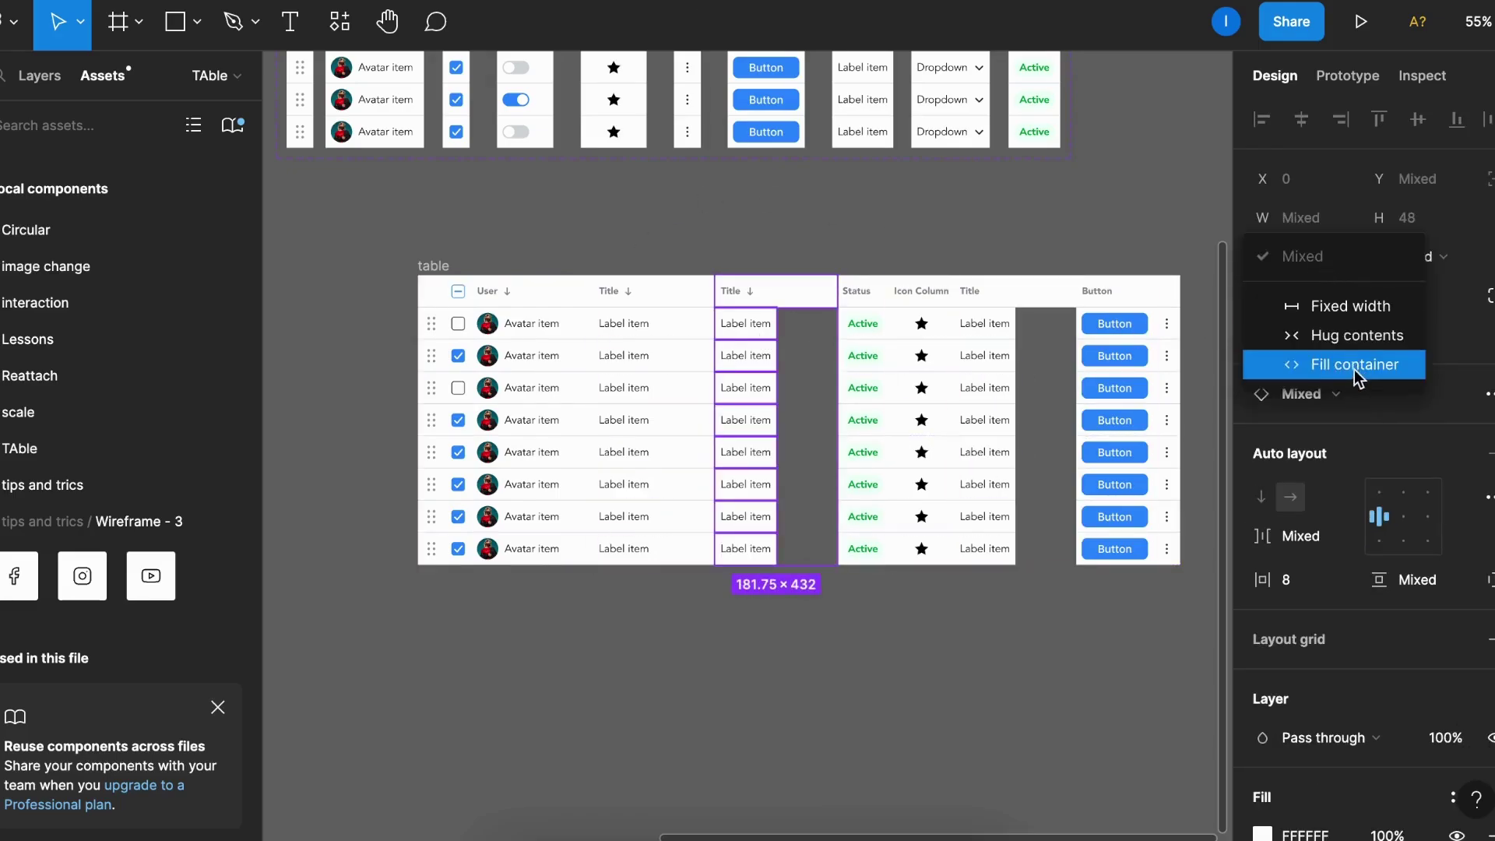
left_click(1353, 367)
Set all cells inside the Title column before the Button column to Fill container width.
left_click(999, 383)
left_click(1330, 259)
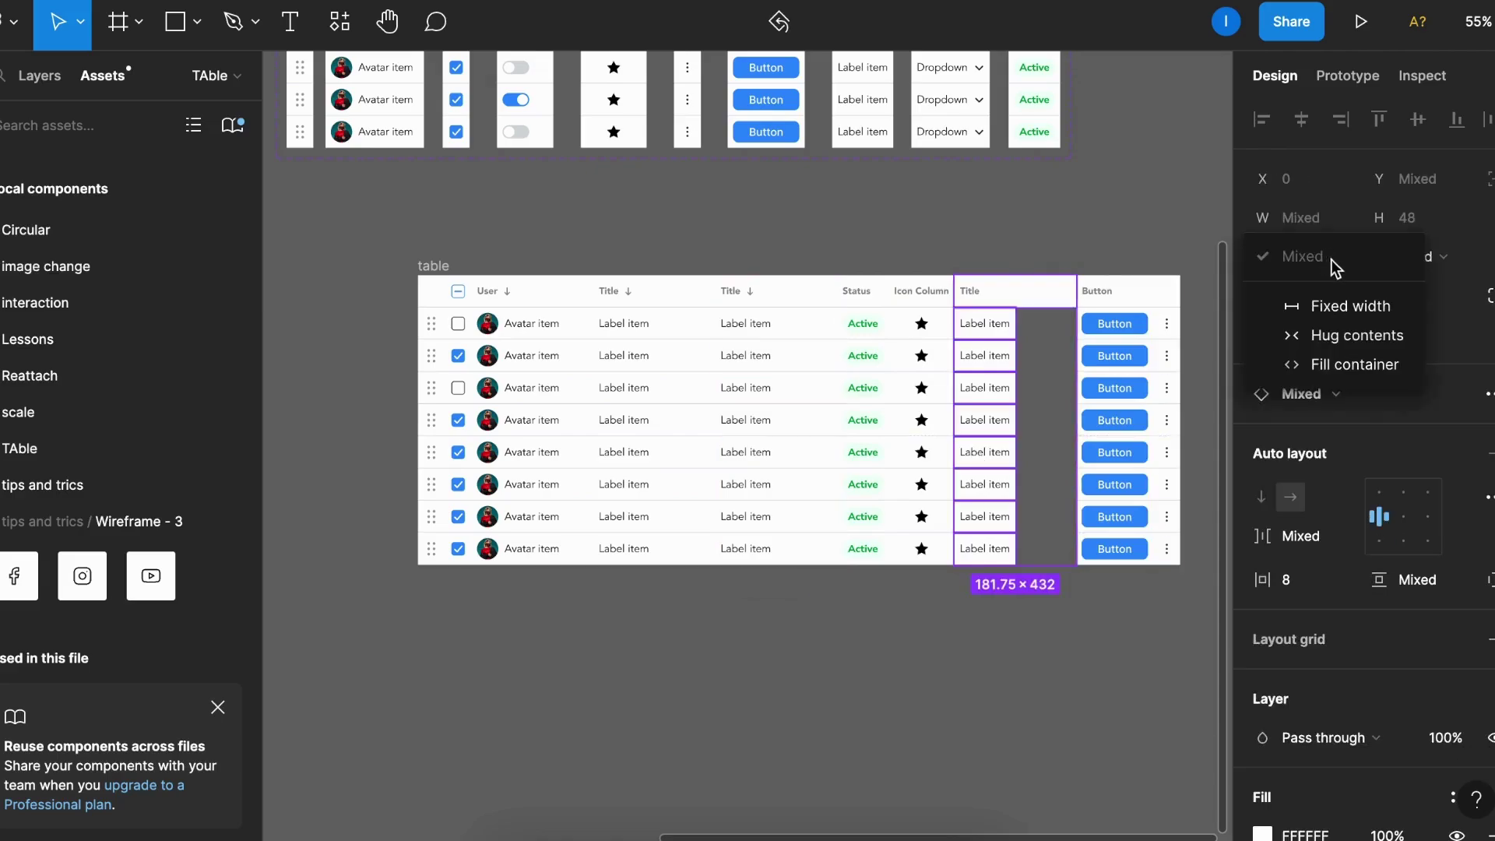
left_click(1352, 361)
left_click(1025, 598)
Resize the table frame to a width of about 1065.
scroll(1024, 600, "down", 2)
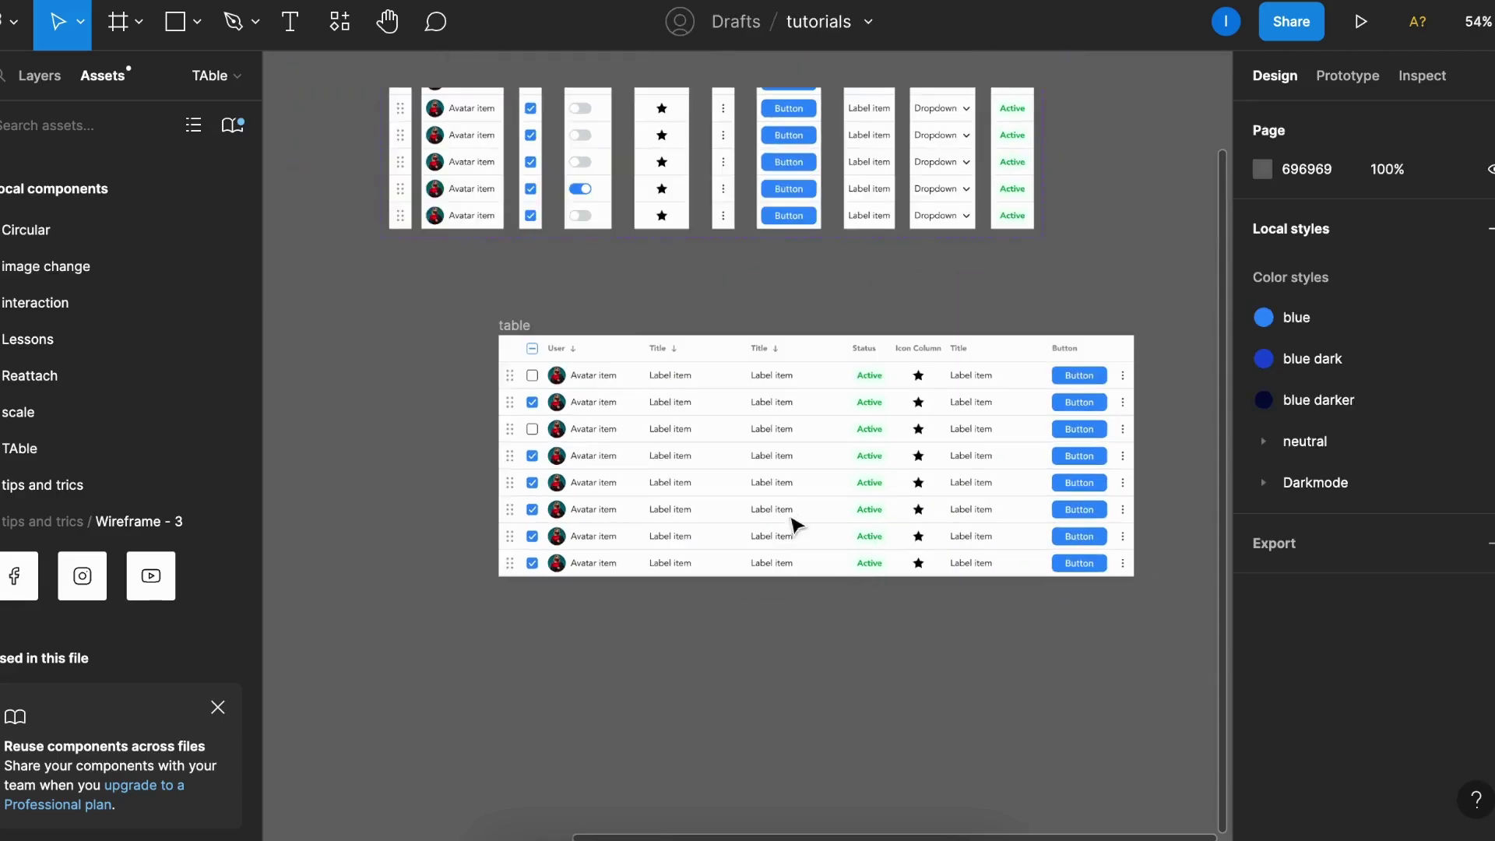
left_click(810, 421)
left_click_drag(1135, 468, 974, 510)
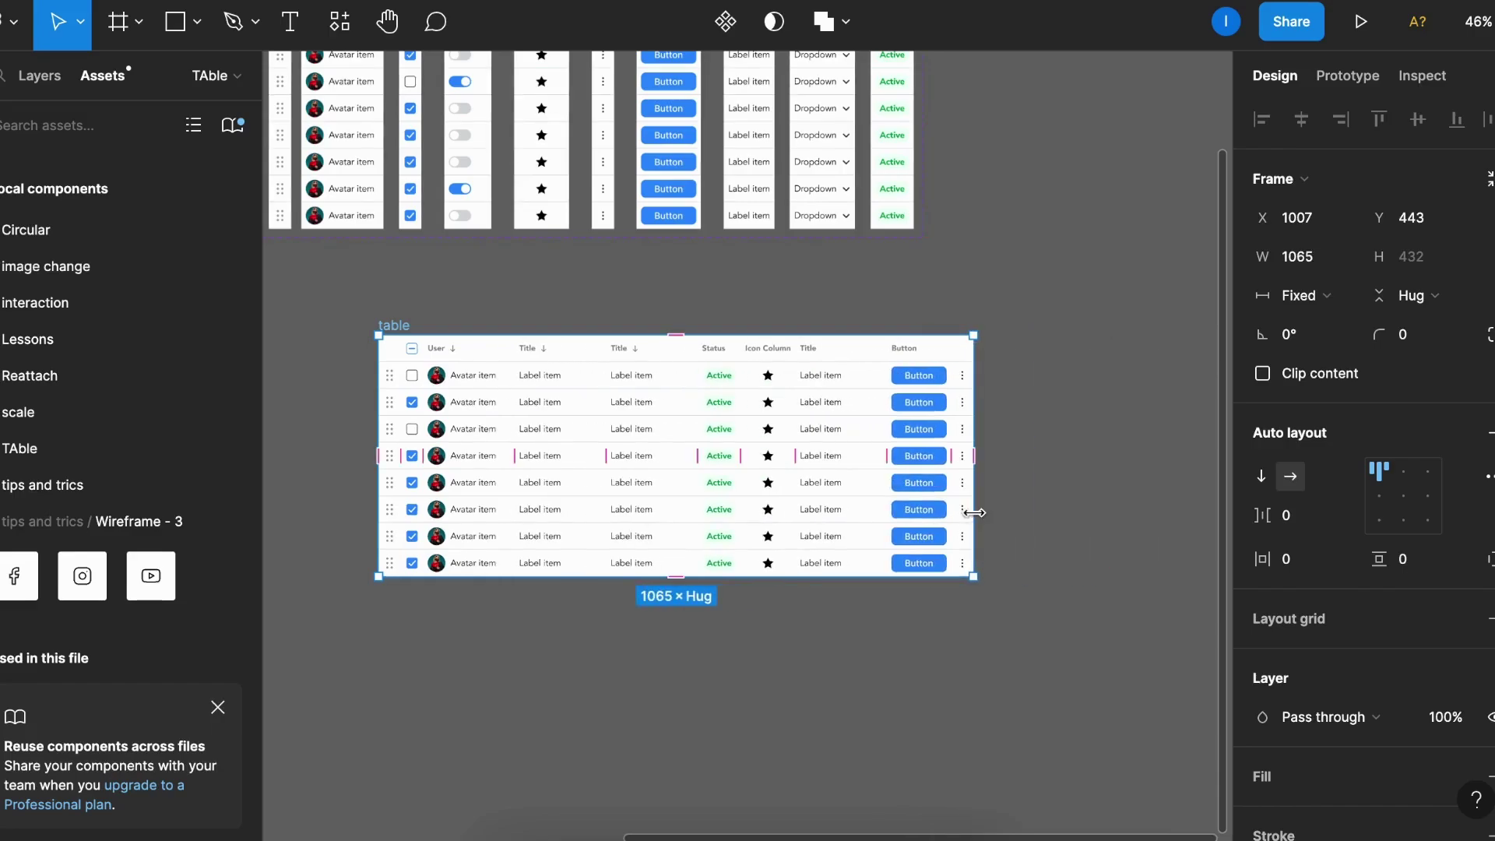
left_click(1111, 517)
Make the text of the Avatar item variant bold in the table items component set.
scroll(1111, 517, "up", 2)
scroll(1108, 511, "left", 2)
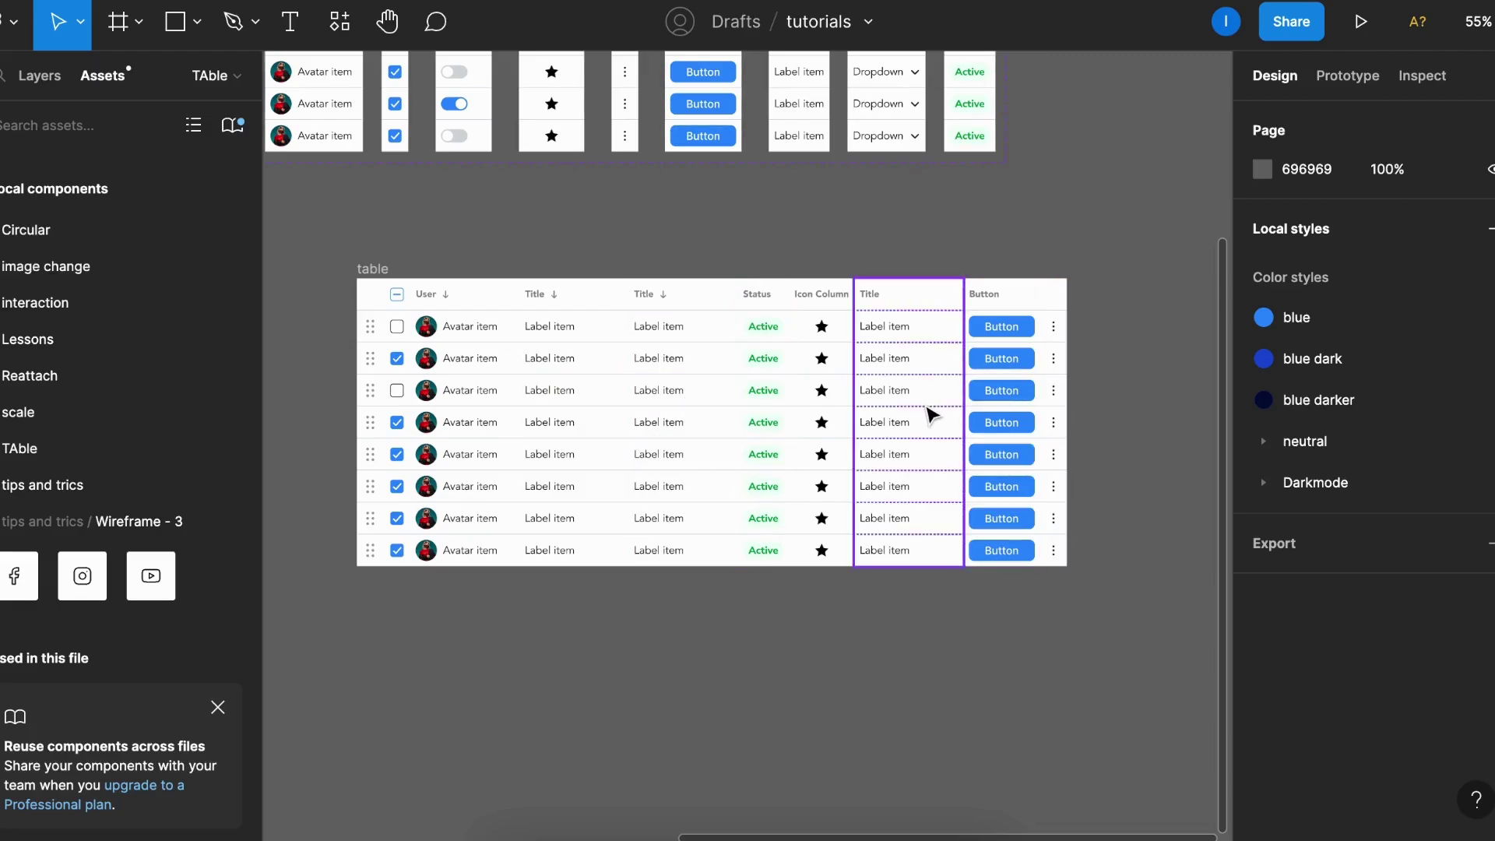
scroll(904, 605, "up", 4)
scroll(904, 604, "left", 8)
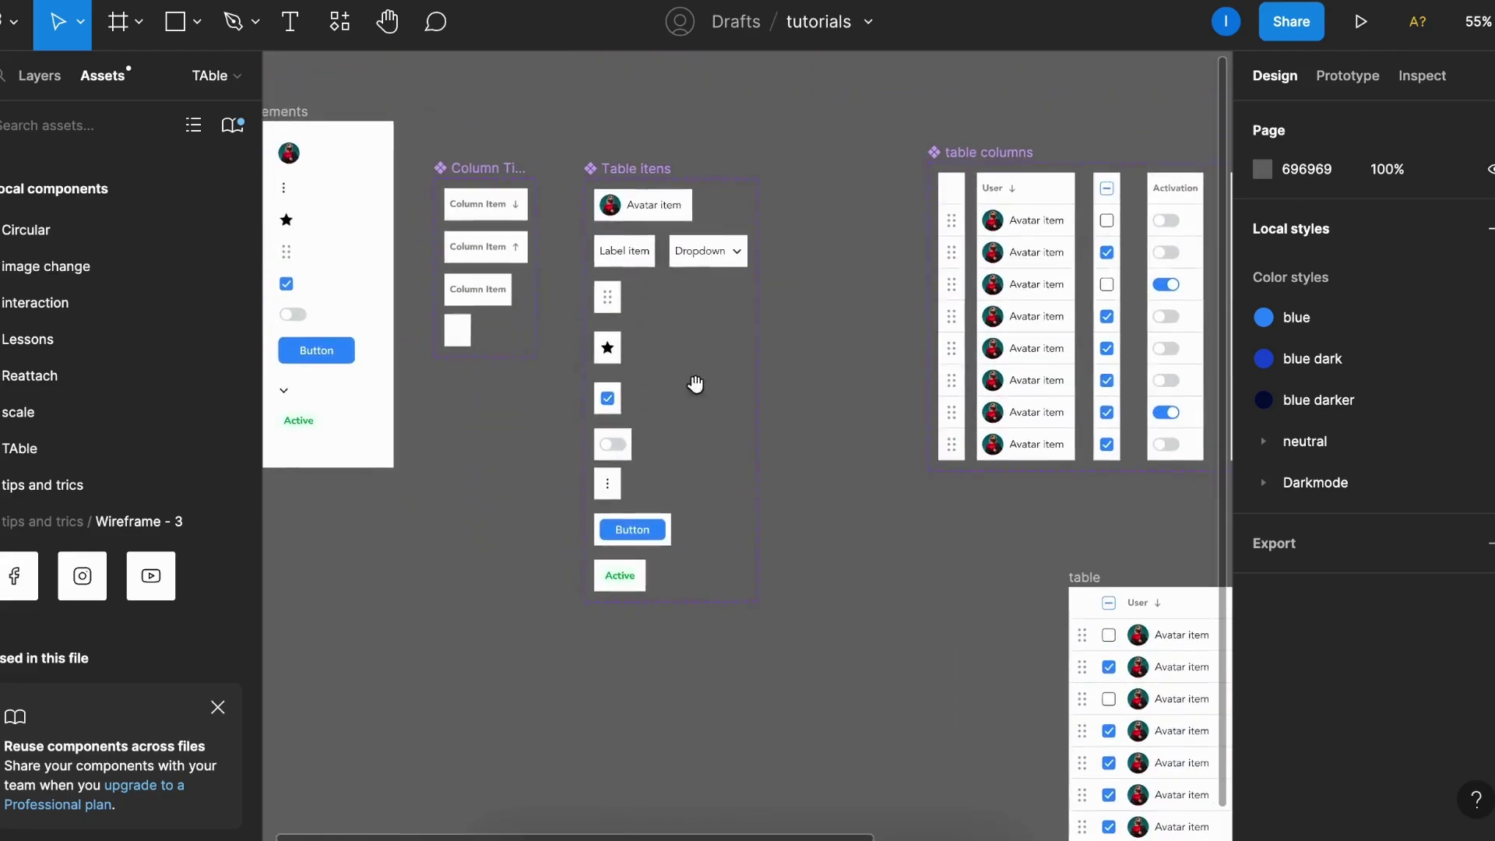
left_click_drag(848, 603, 745, 457)
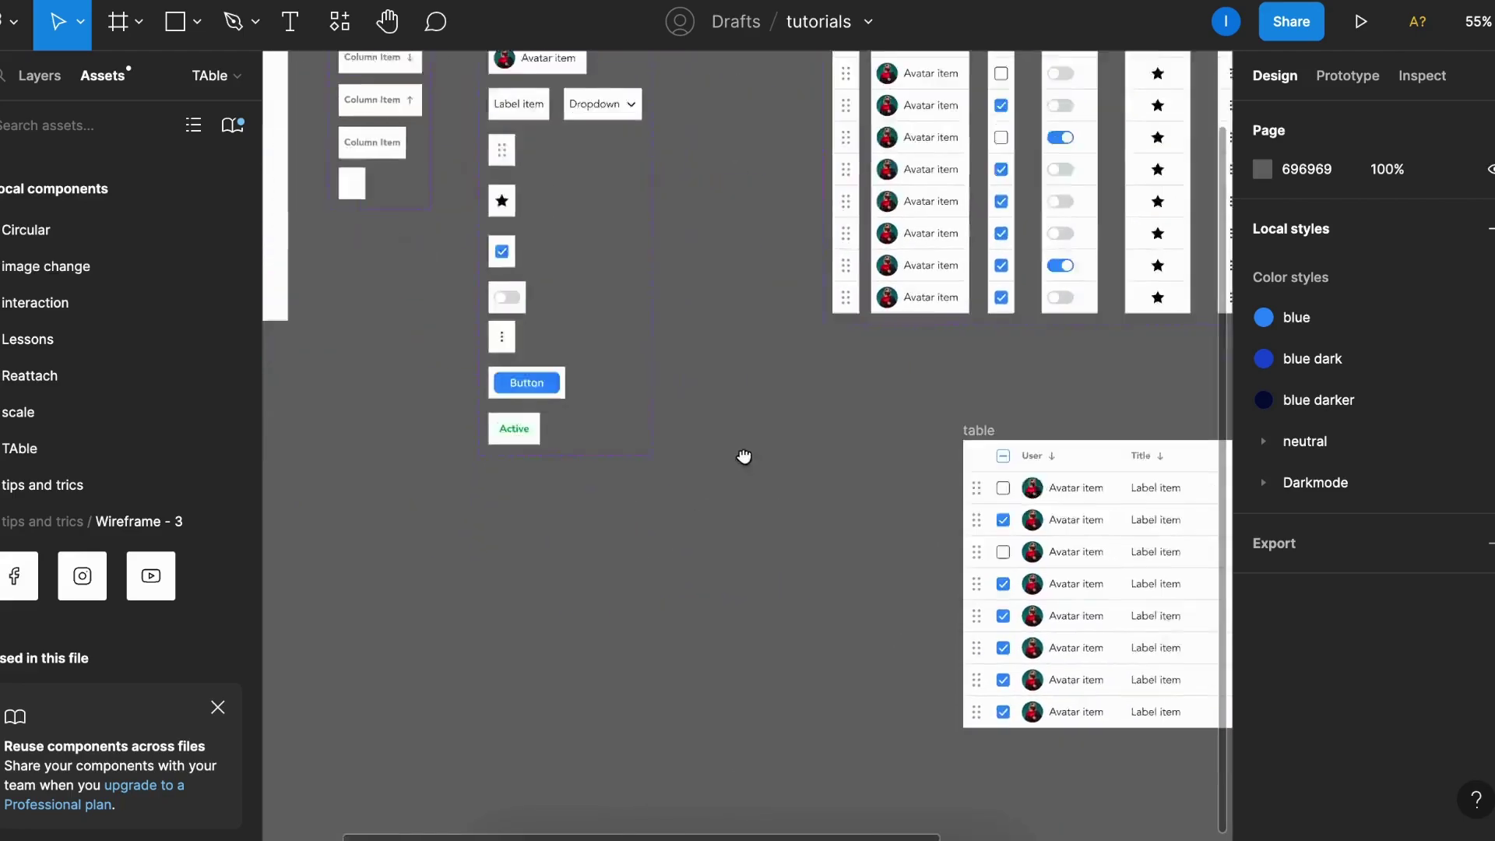
left_click_drag(1180, 571, 742, 451)
left_click_drag(317, 323, 881, 570)
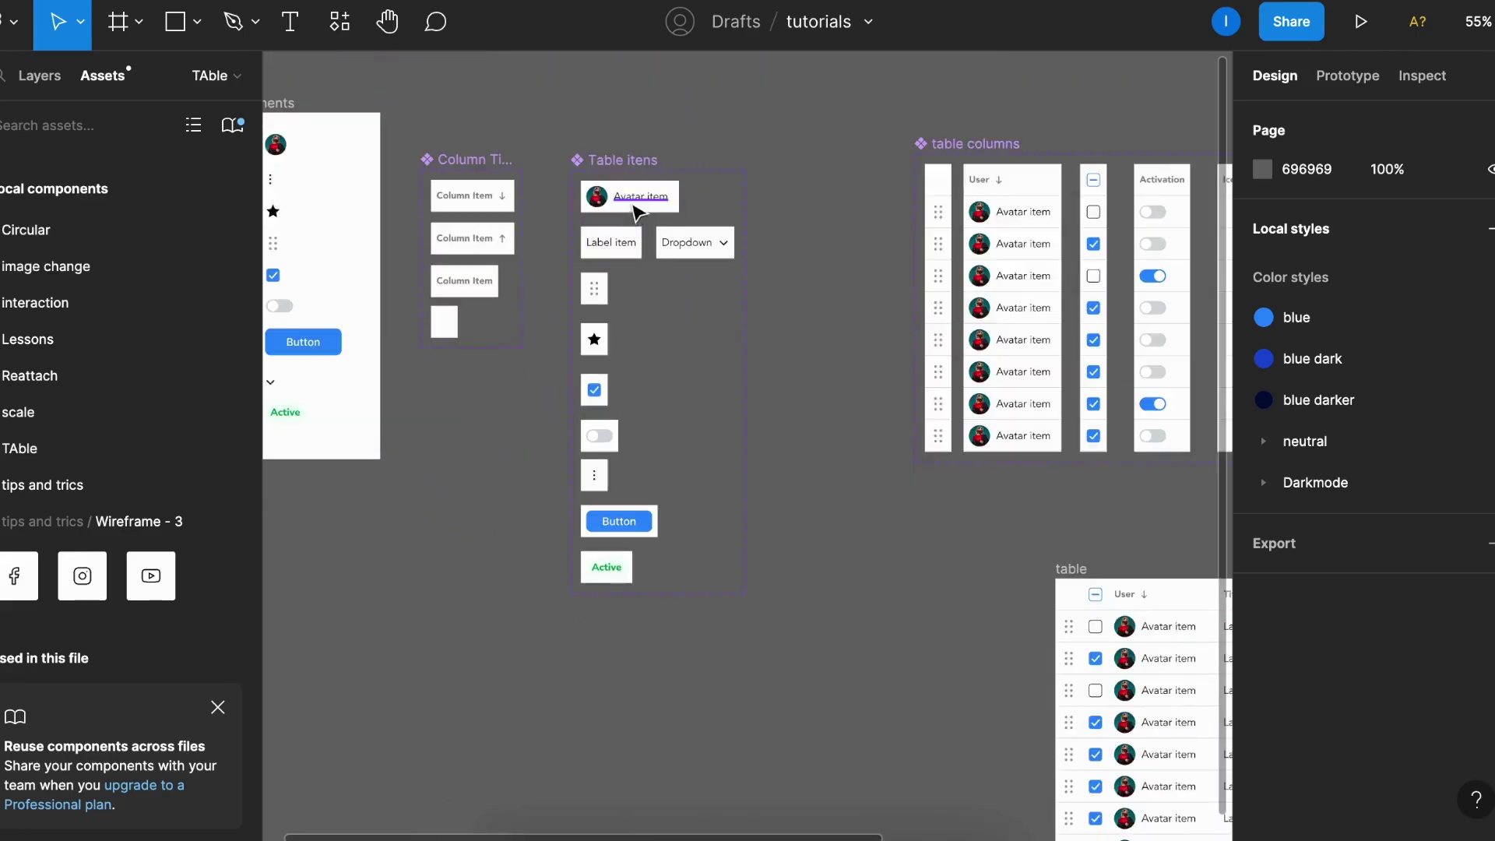
left_click(634, 207, "super")
key("super+b")
Check the avatar text in the table columns set and in the assembled table.
left_click_drag(721, 460, 552, 260)
scroll(624, 371, "down", 3)
scroll(624, 371, "right", 5)
scroll(574, 330, "up", 4)
scroll(607, 326, "down", 4)
scroll(608, 326, "right", 3)
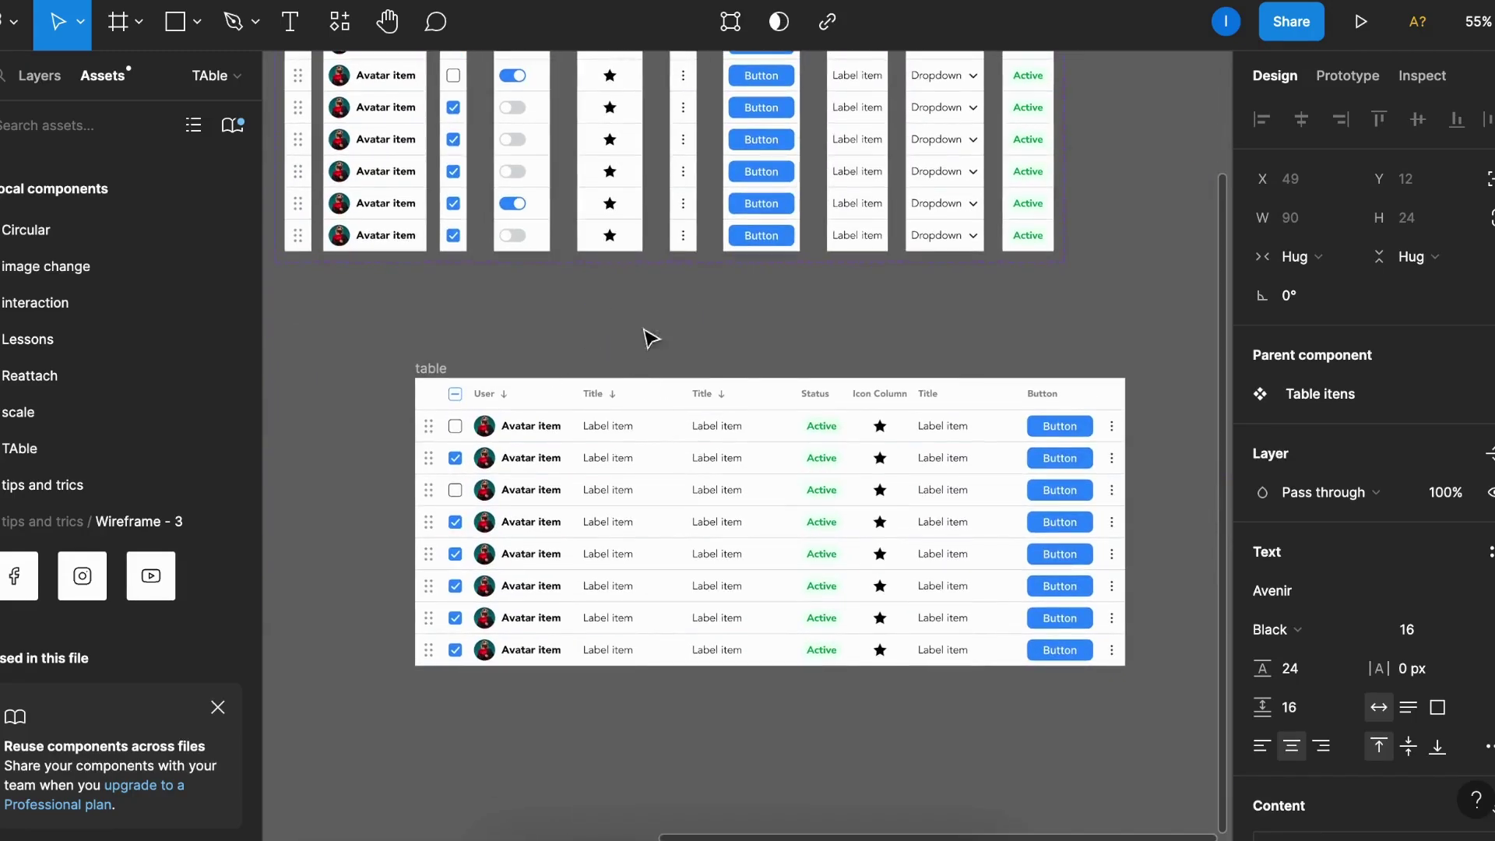
scroll(778, 559, "up", 1)
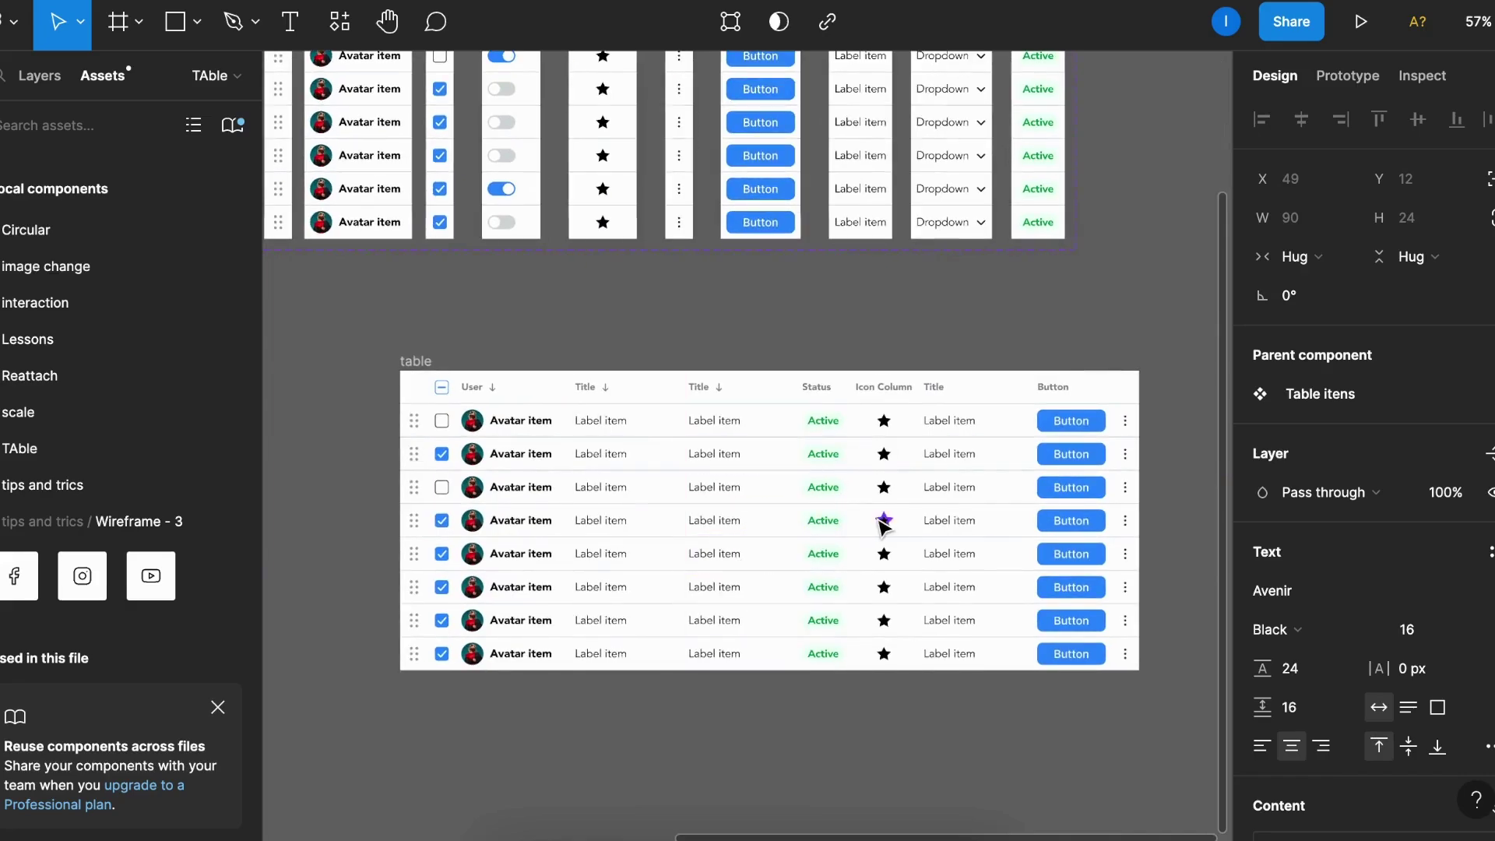
Switch the fourth row's button in the table to the clicked variant after trying the hover variant.
scroll(876, 517, "up", 3, "ctrl")
left_click(1117, 528)
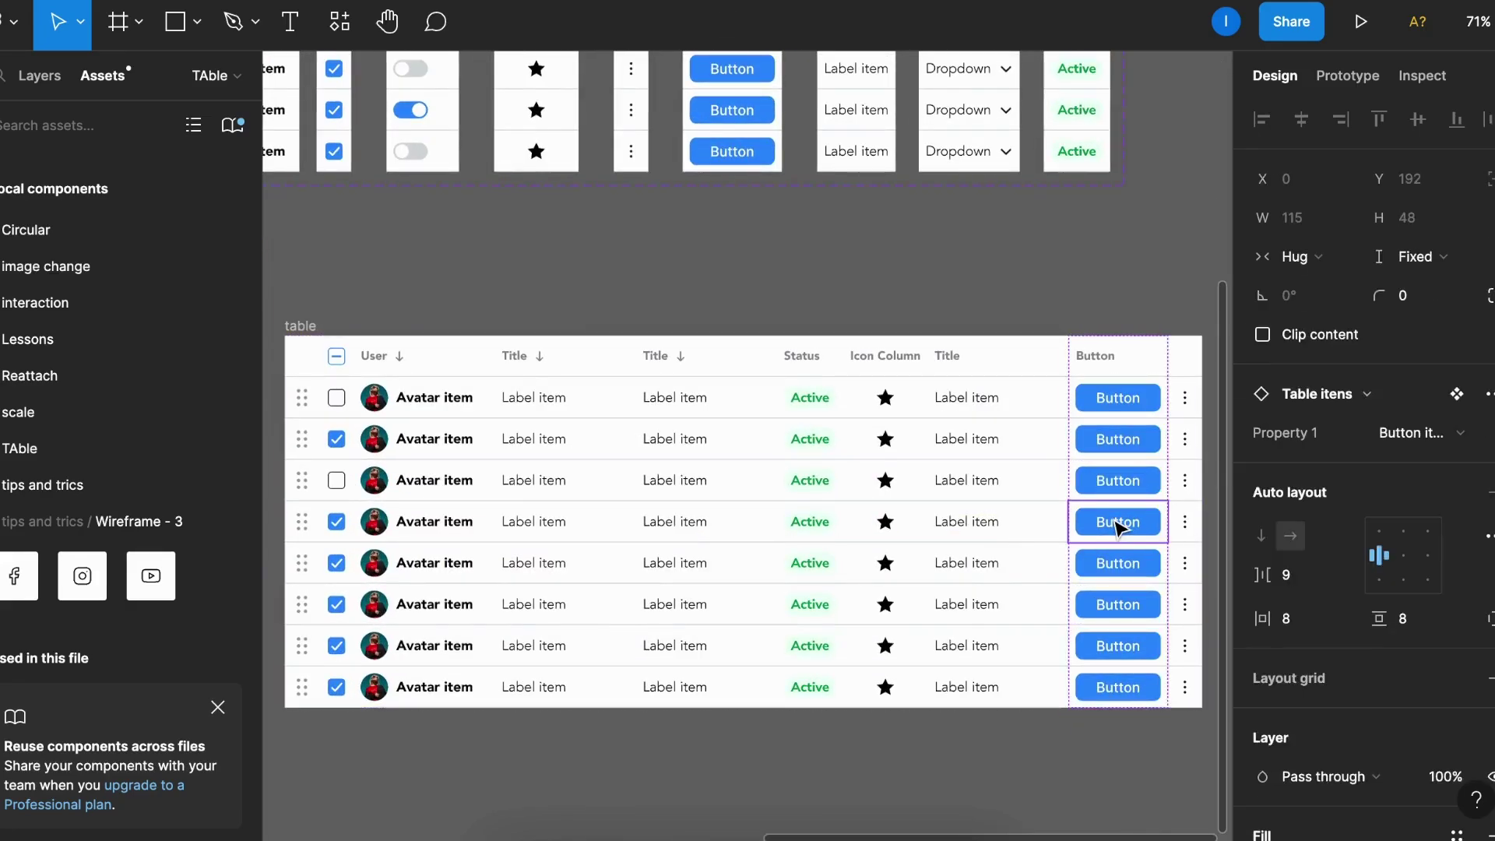
left_click(1118, 528)
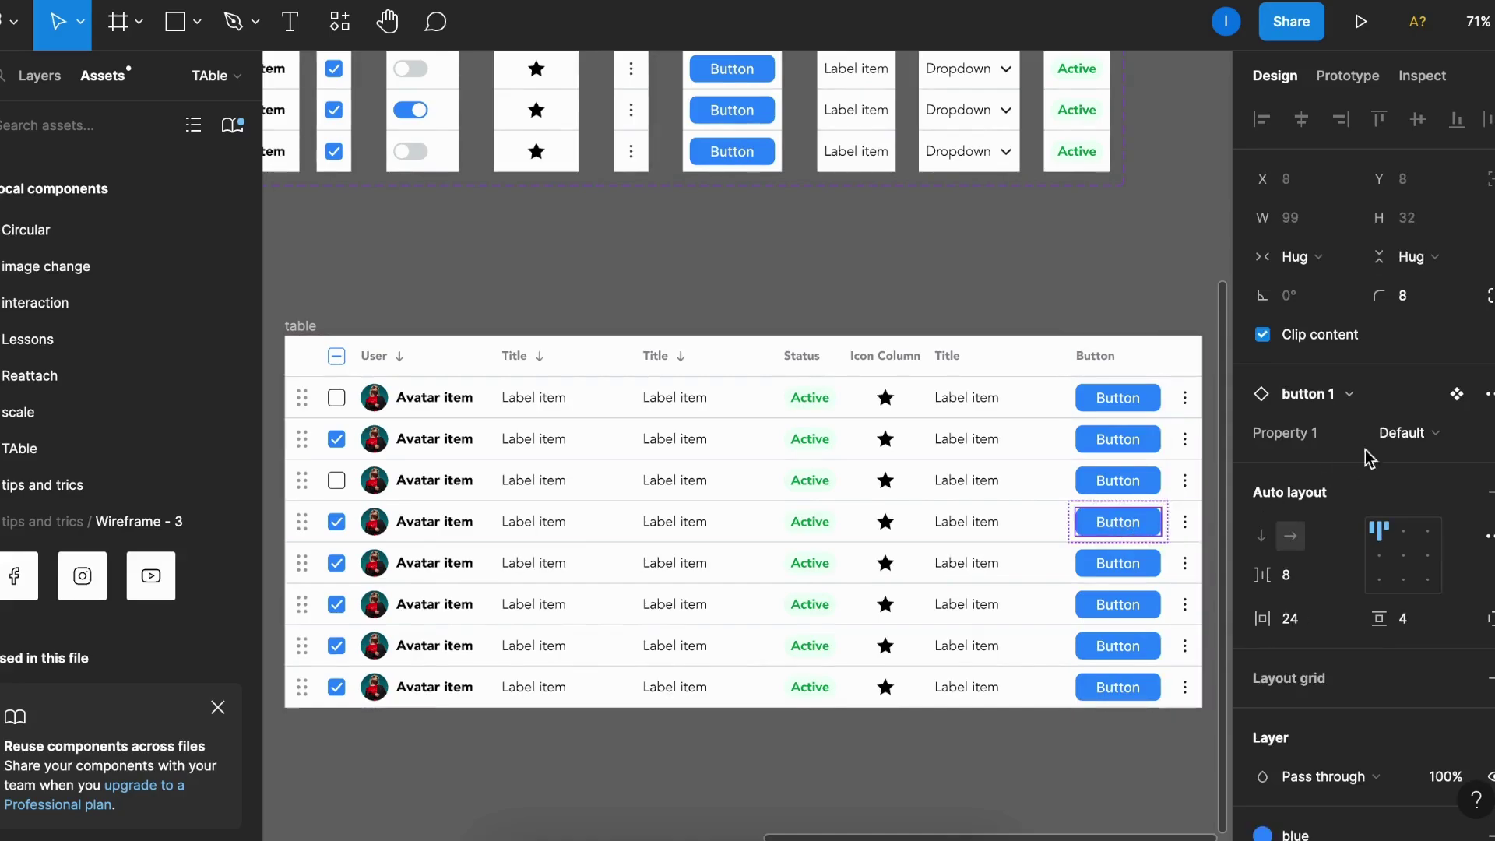
left_click(1412, 442)
left_click(1402, 464)
left_click(1411, 435)
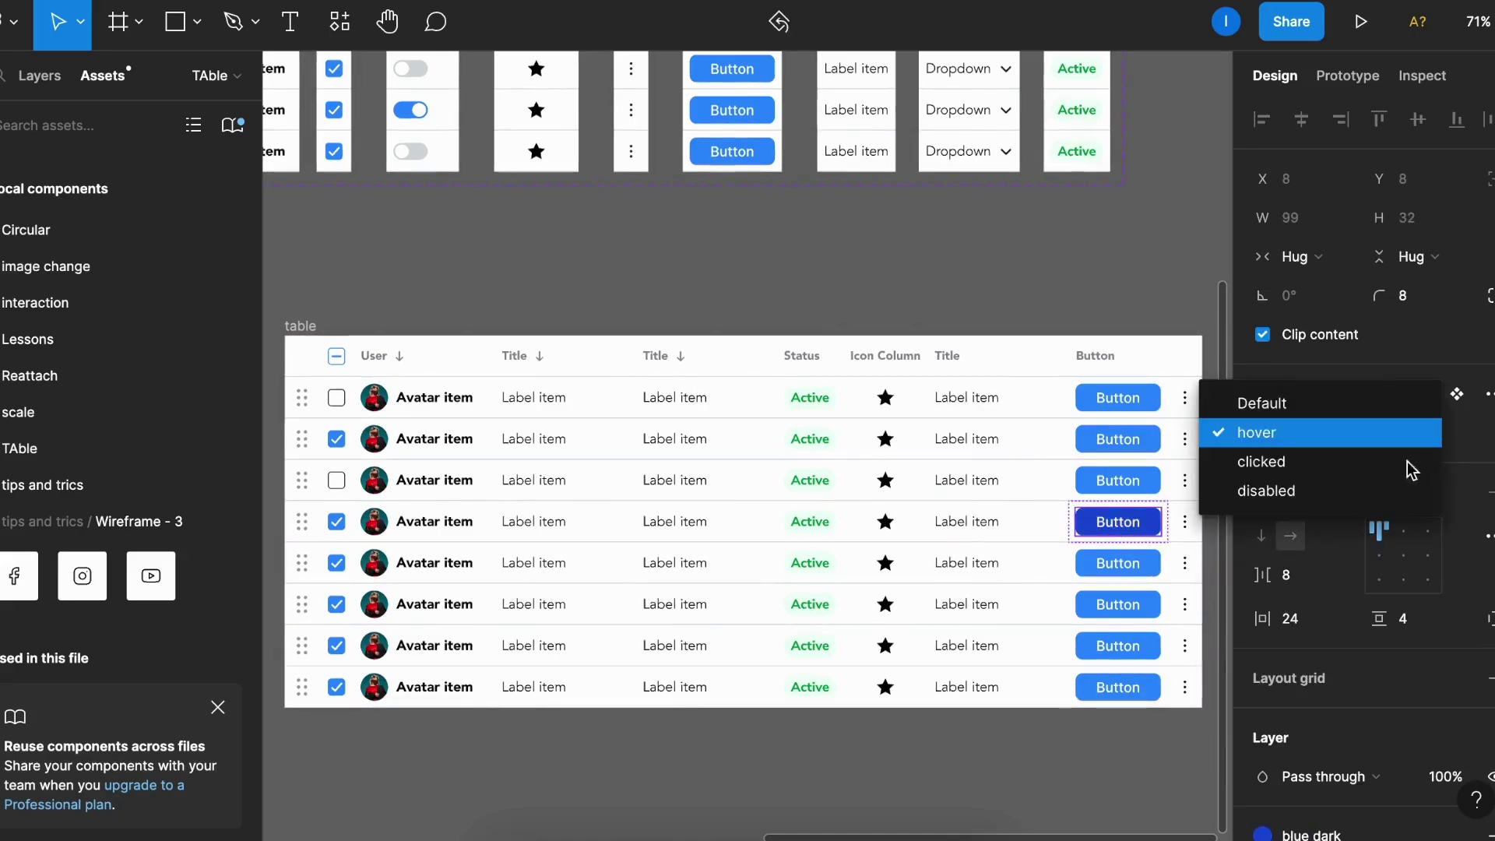
left_click(1399, 472)
left_click(1060, 288)
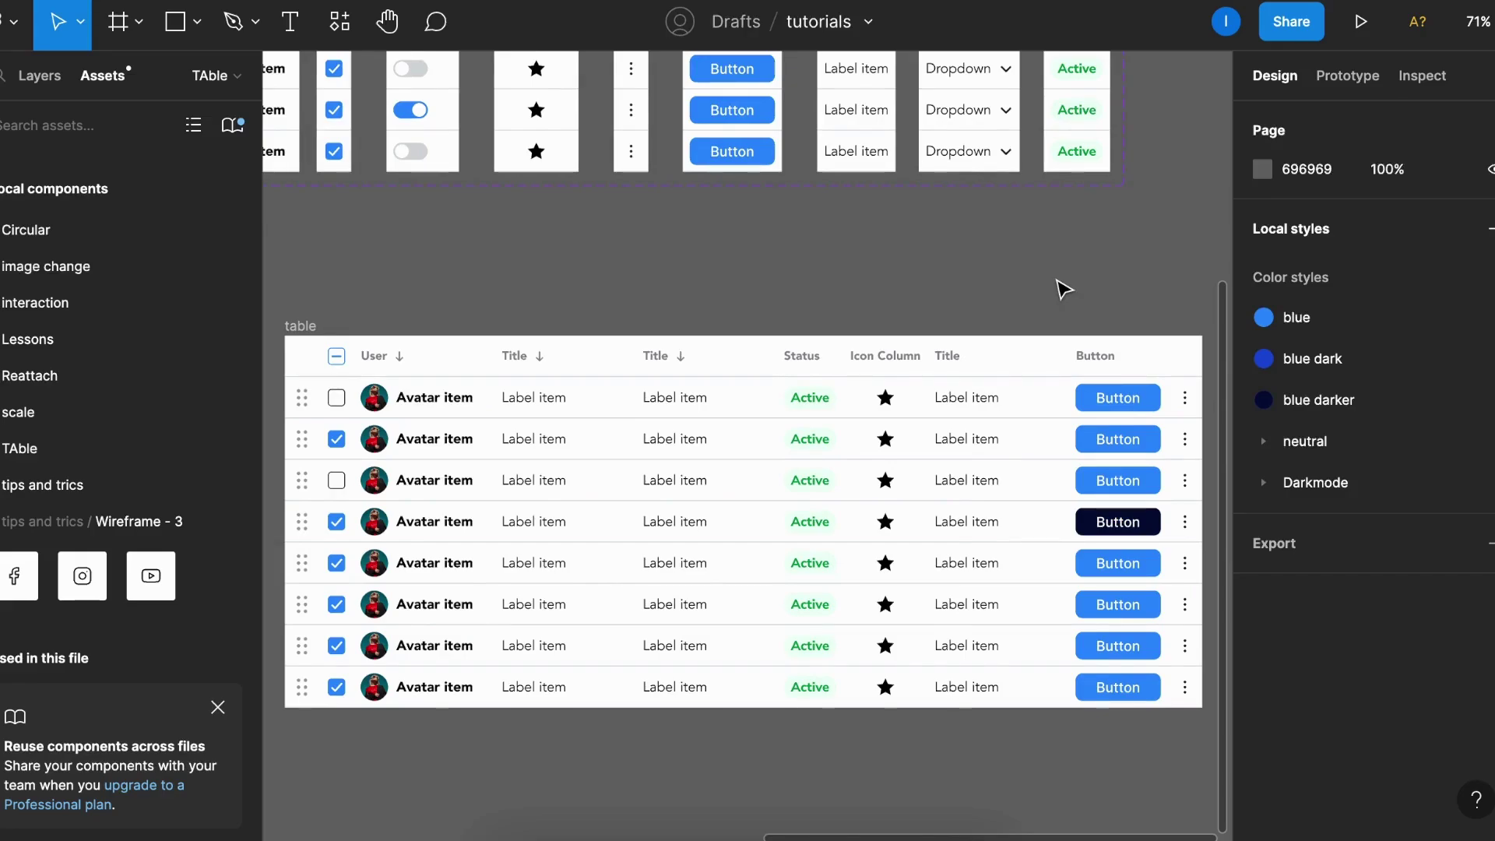
scroll(1010, 274, "down", 5)
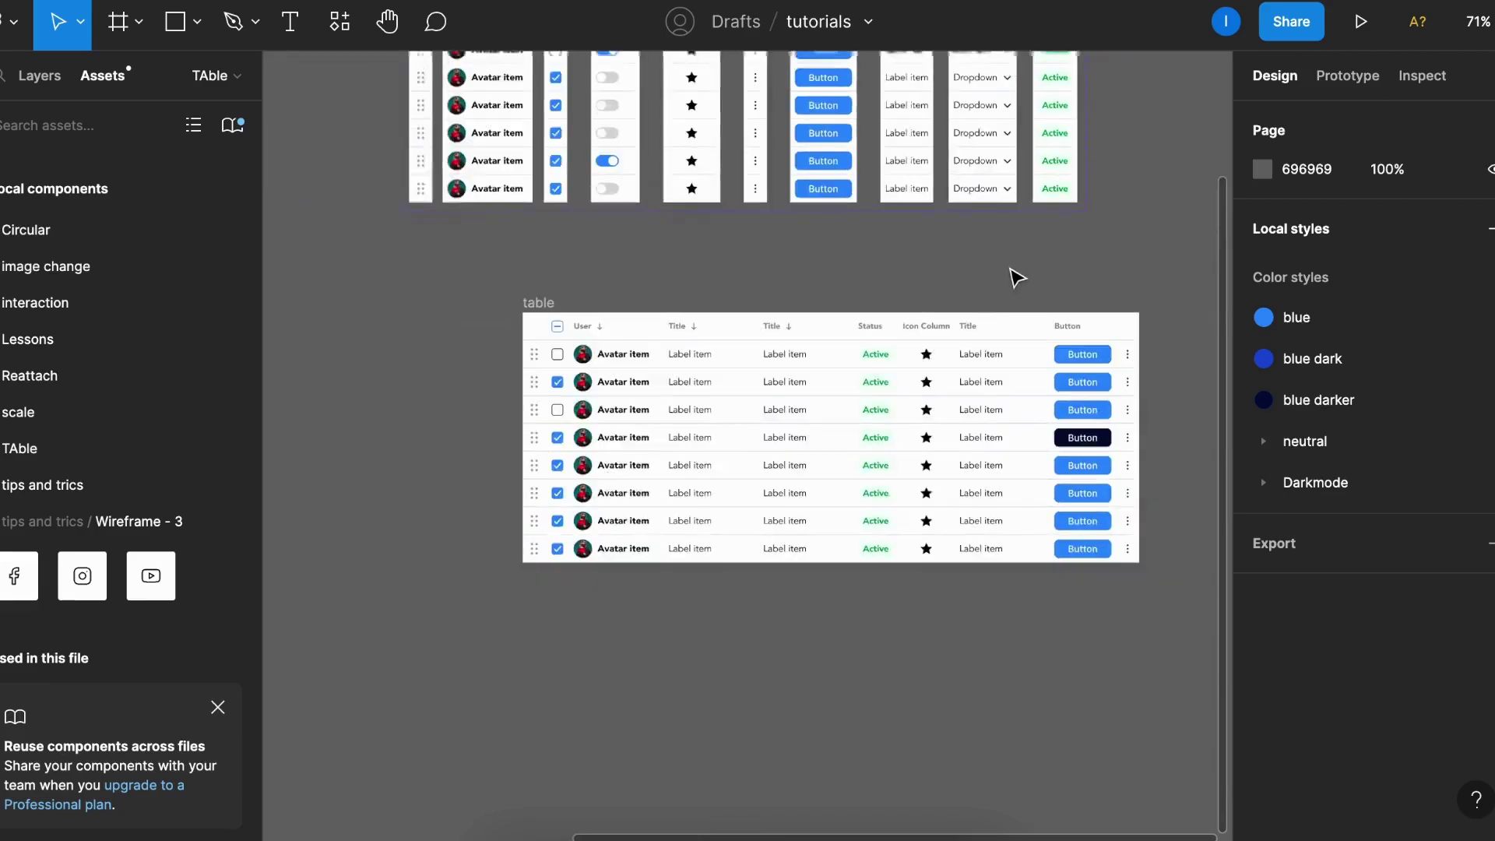
left_click_drag(1015, 280, 1026, 360)
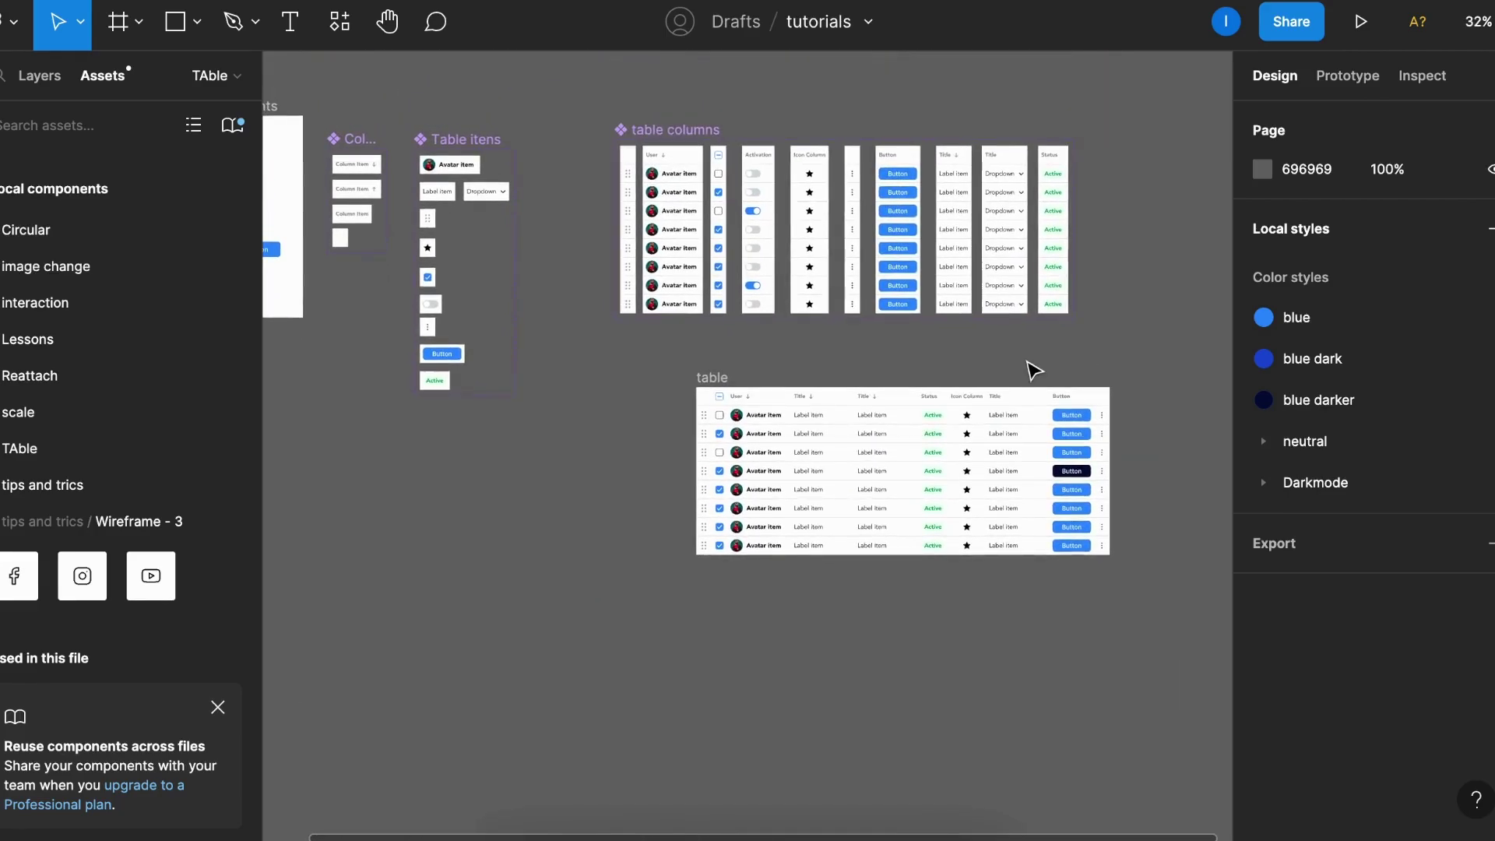